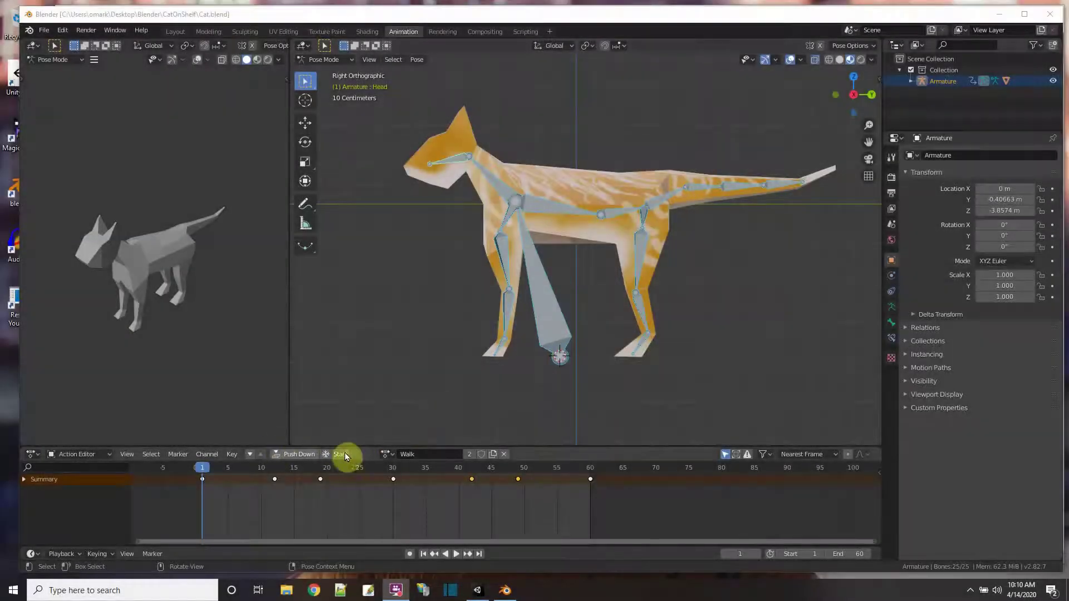
Play the cat's Walk action and pause it at frame 53
click(457, 555)
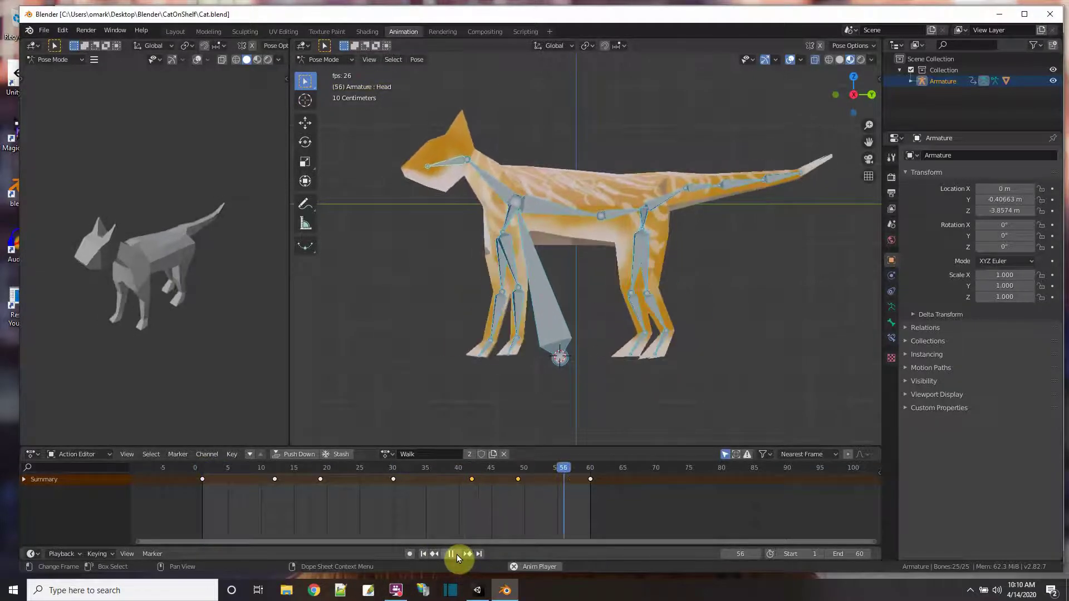
click(451, 554)
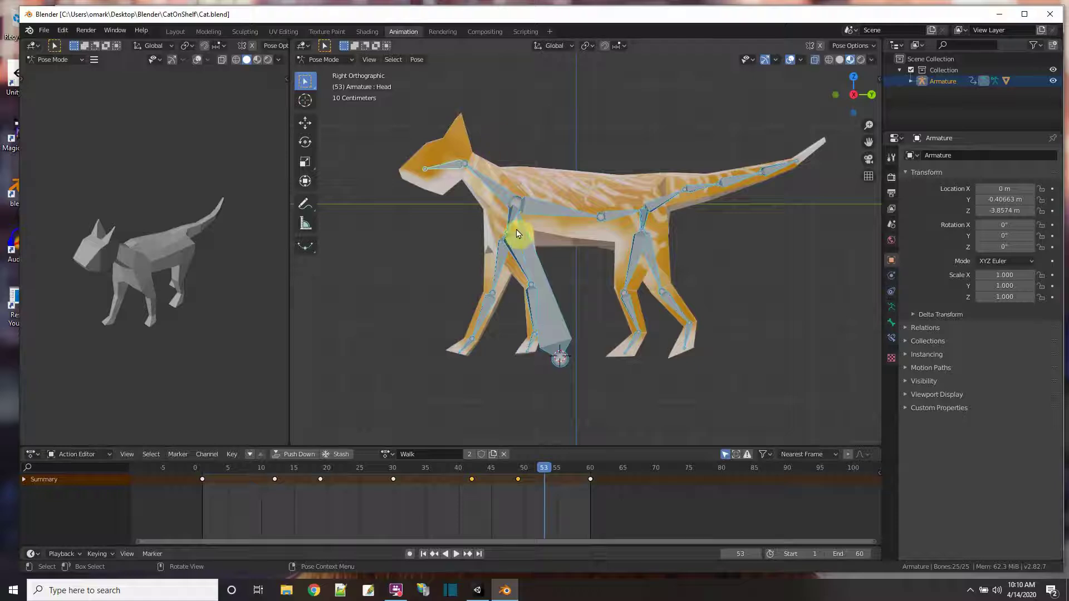
Start an FBX export of the scene from the File > Export menu
click(43, 30)
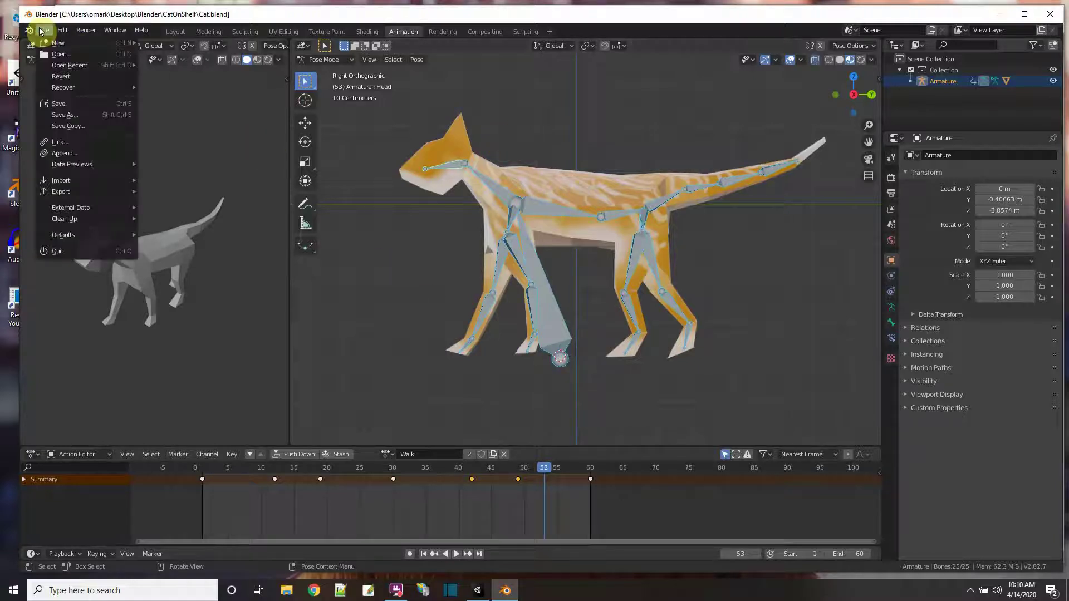
mouse_move(101, 189)
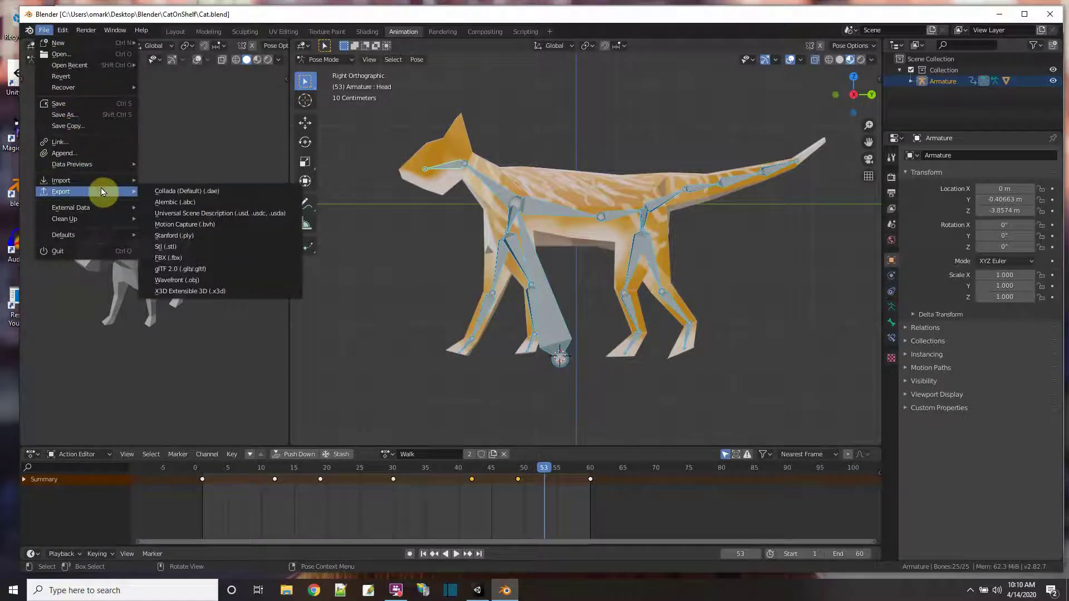
click(177, 258)
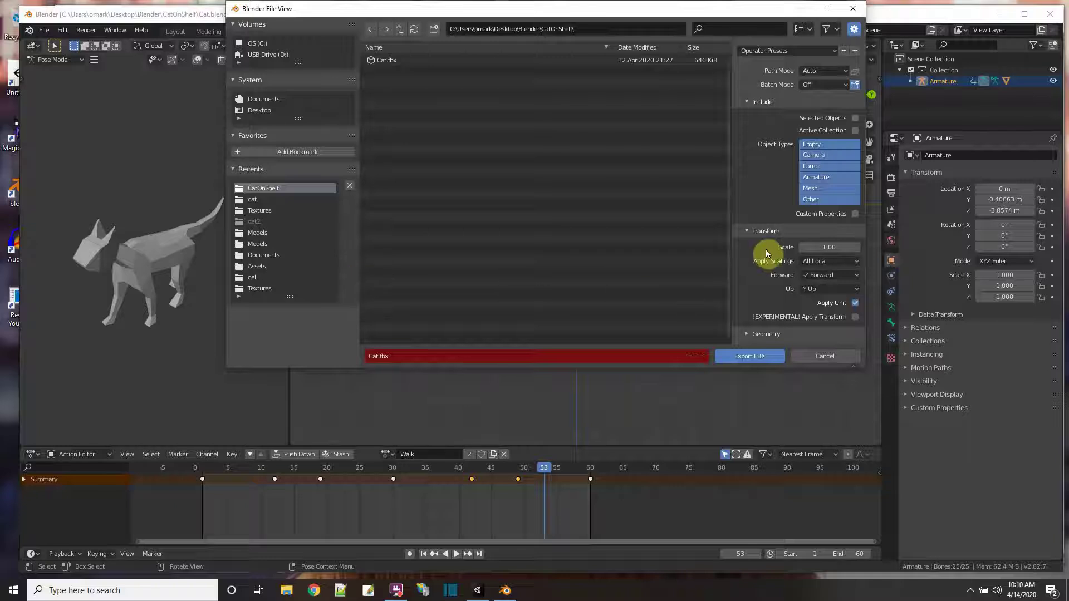
Limit export to Armature and Mesh, enable Apply Transform, and untick NLA Strips under Bake Animation
click(818, 177)
shift+click(820, 189)
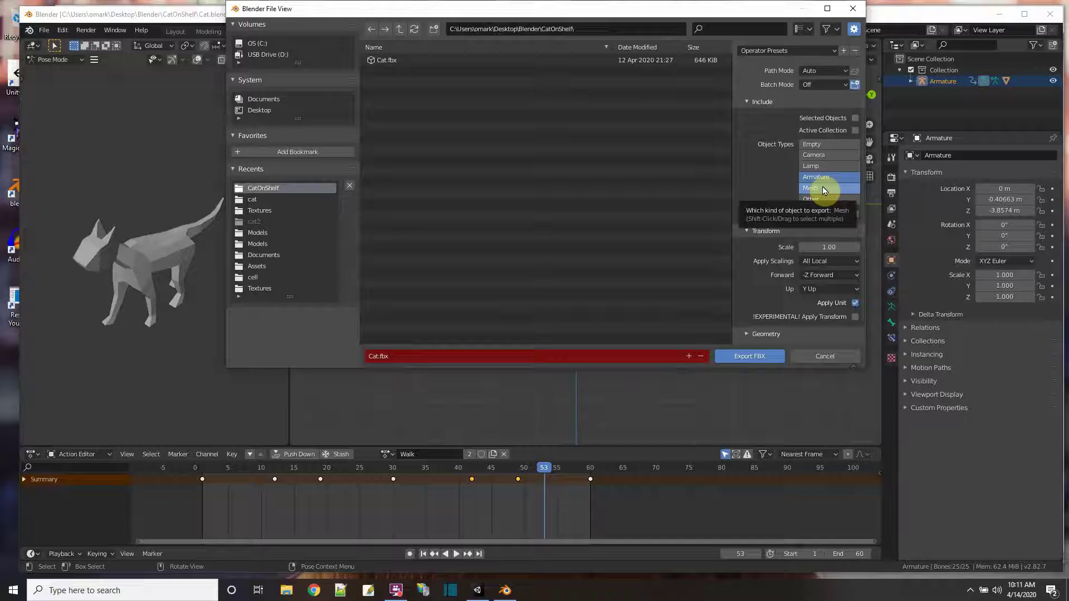
click(856, 317)
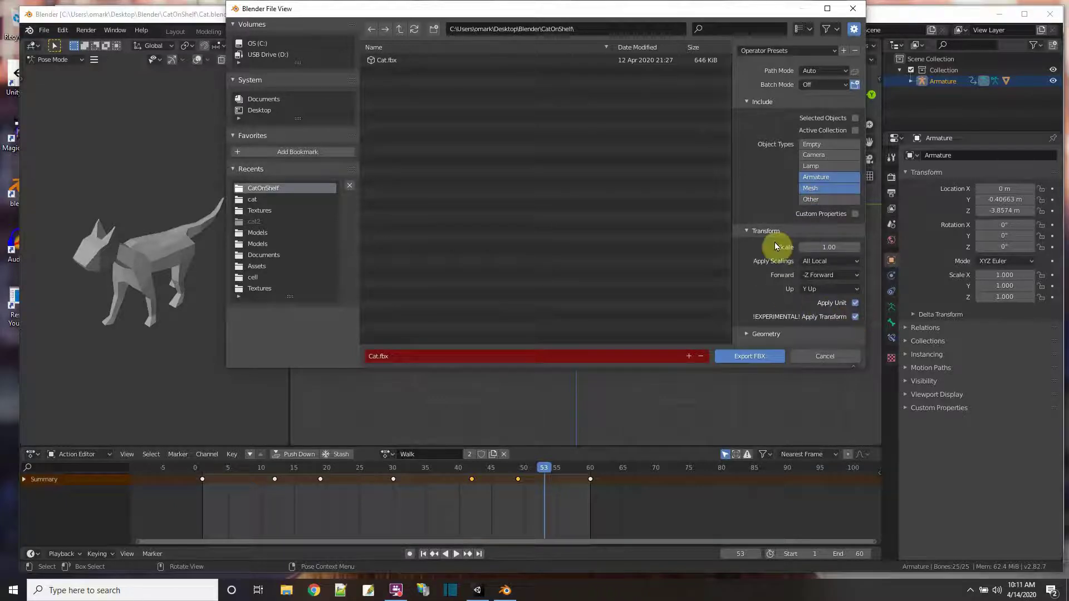
scroll(776, 246, down, 1)
click(749, 325)
scroll(768, 312, down, 3)
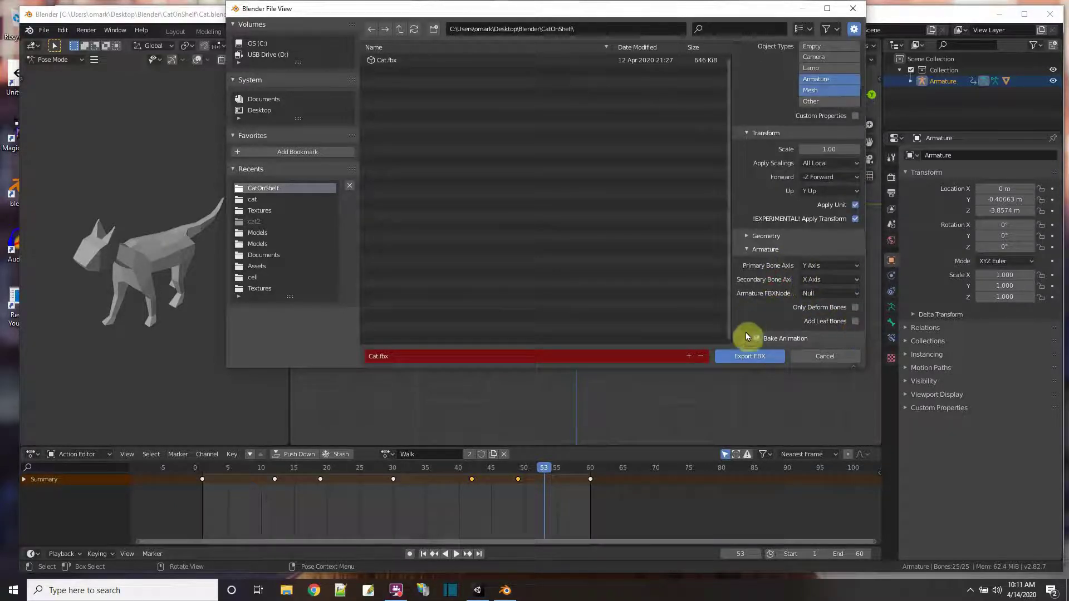
click(747, 338)
scroll(814, 295, down, 4)
click(855, 279)
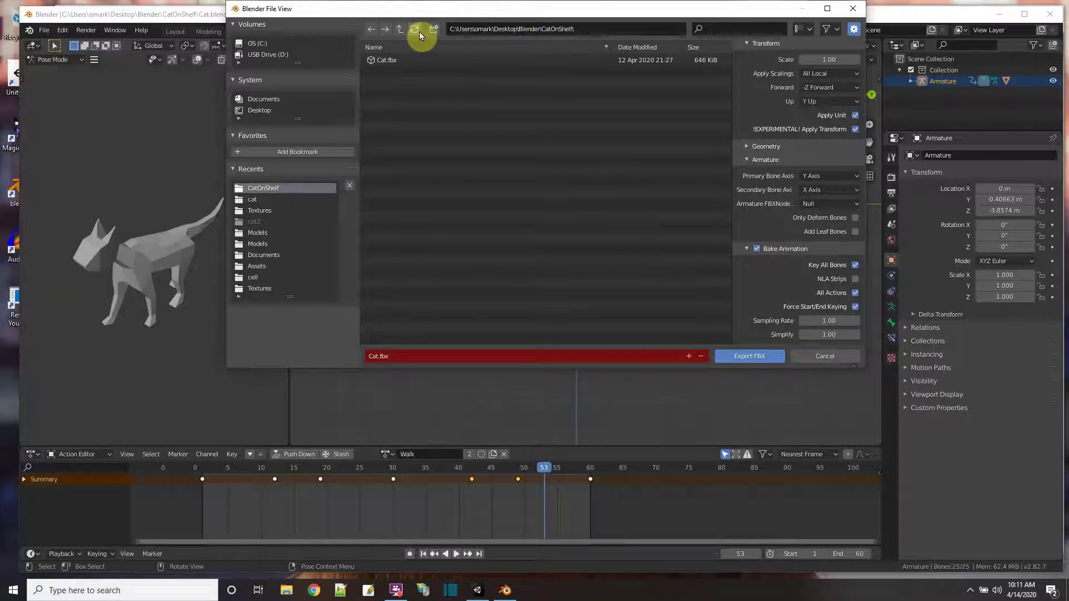
Browse to the CatOnShelf Unity project's Assets\Models folder in the export dialog
click(399, 29)
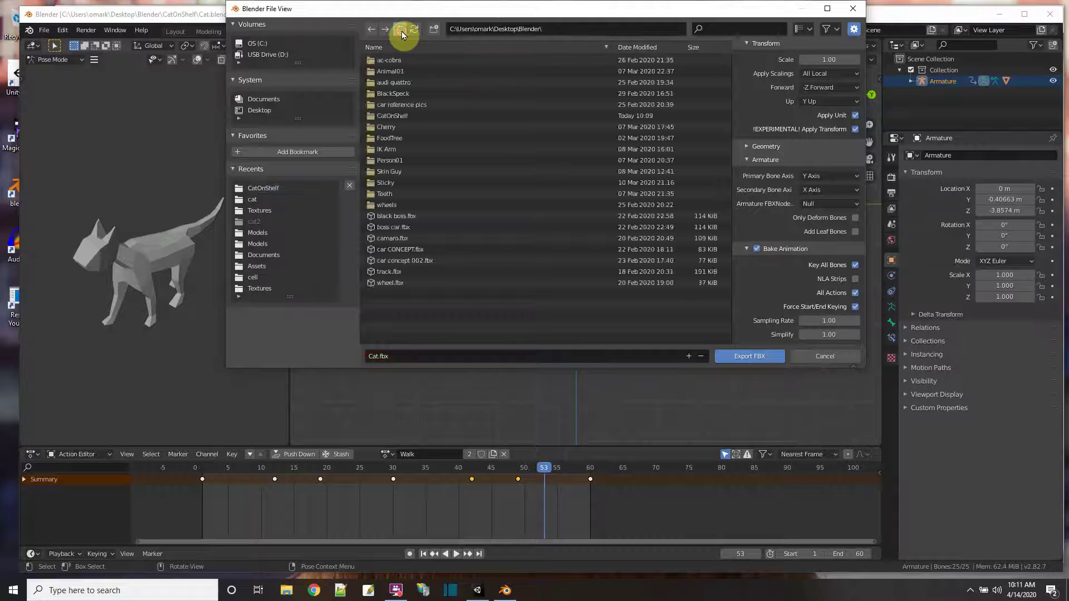
click(400, 29)
click(400, 29)
click(401, 29)
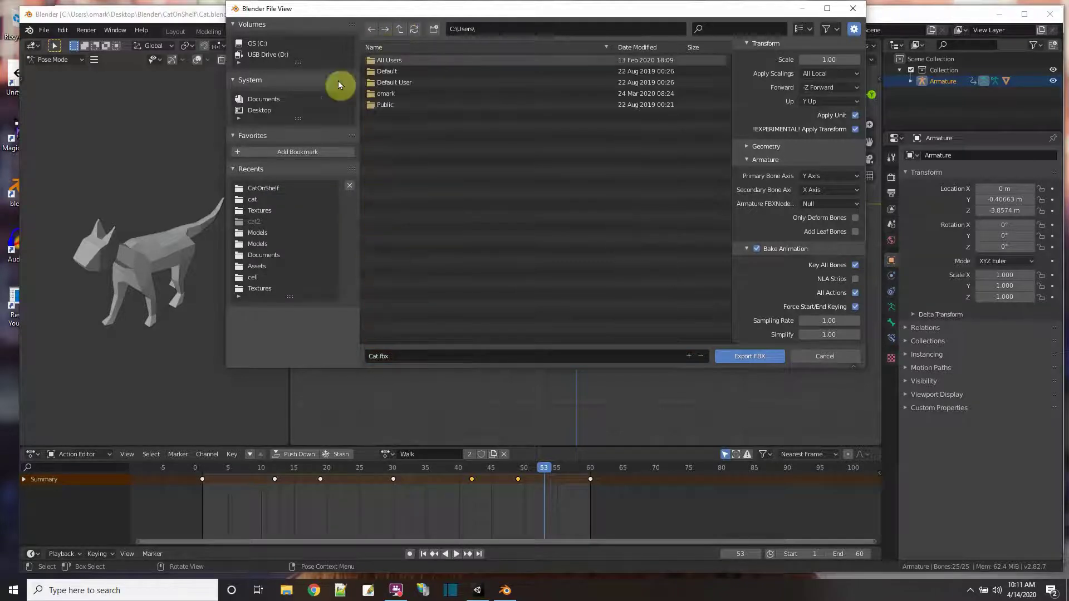
click(257, 44)
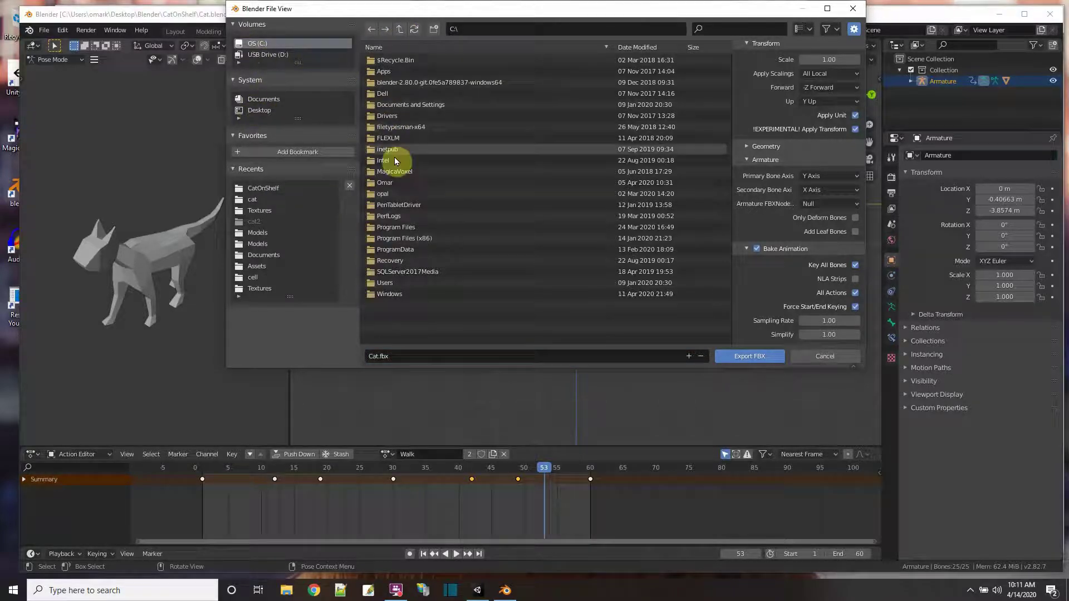
click(393, 188)
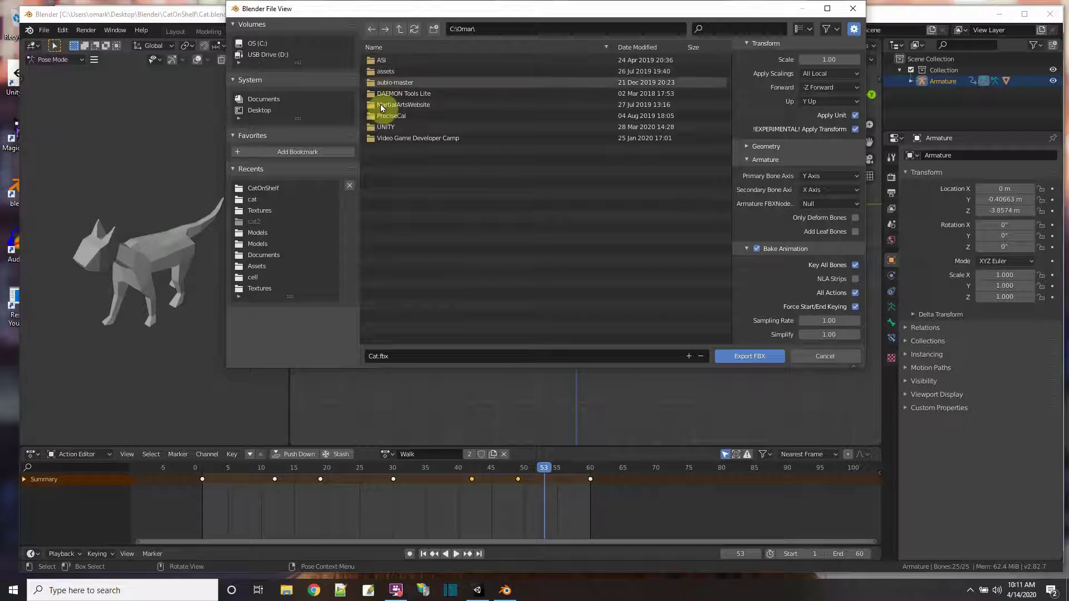
click(379, 127)
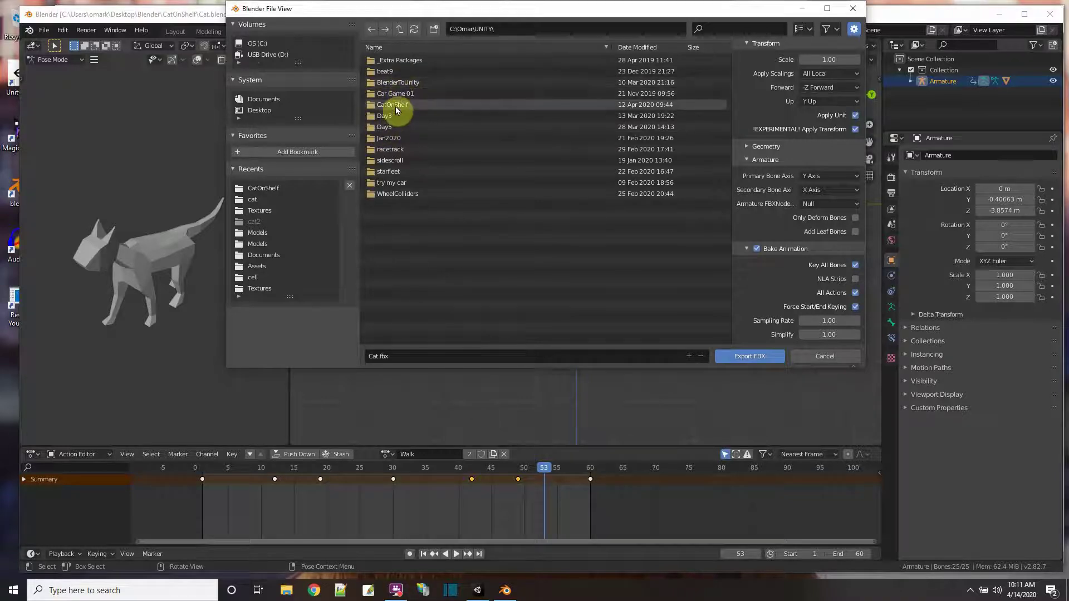
click(394, 106)
click(389, 60)
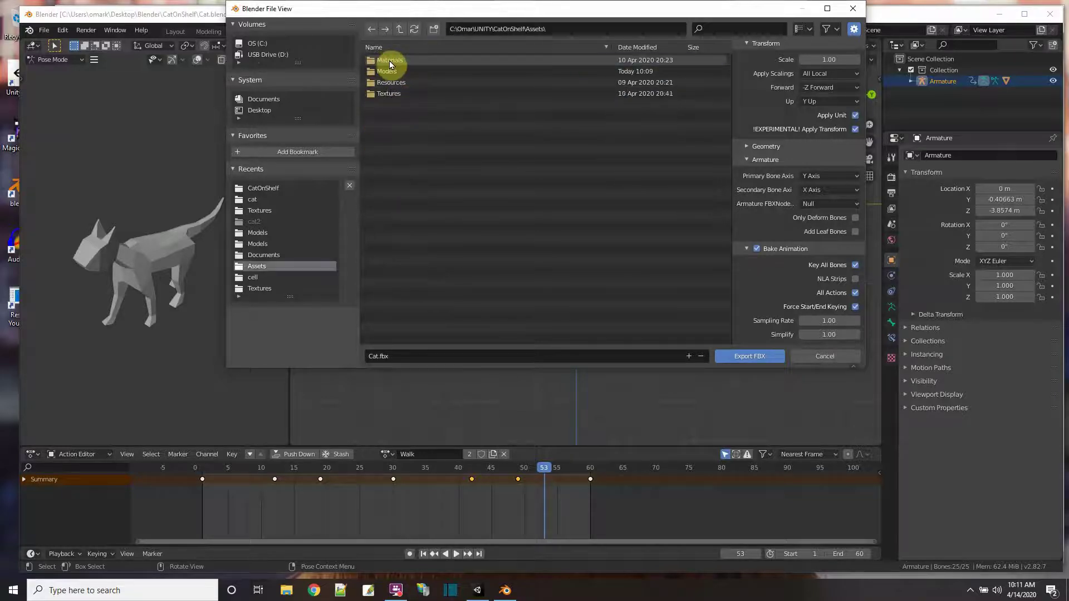
click(396, 73)
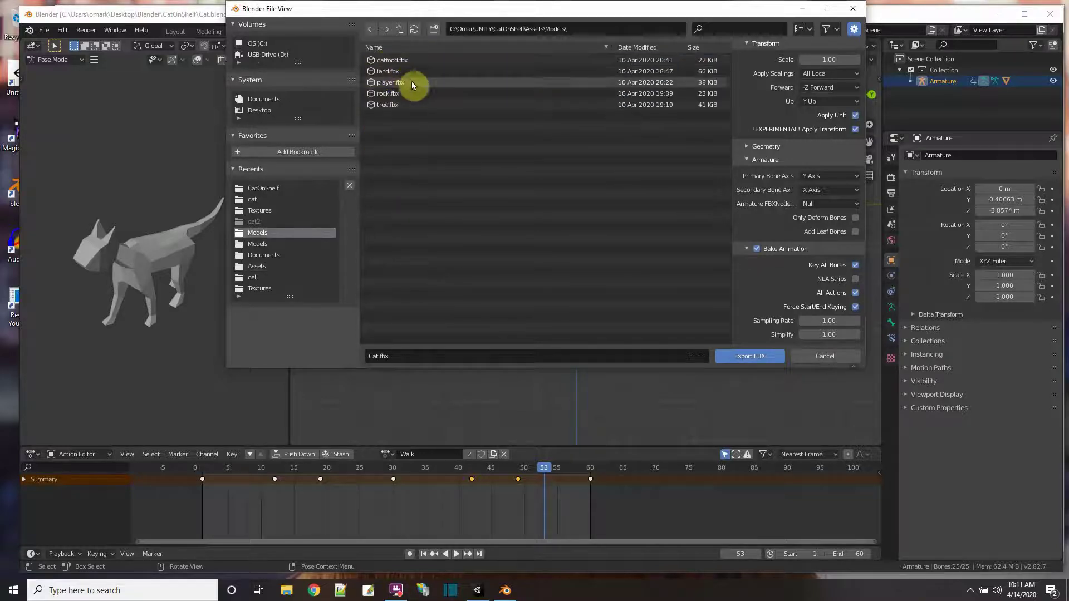
Create a 'cat' folder inside Models and export Cat.fbx into it
click(433, 31)
text(cat)
key(Return)
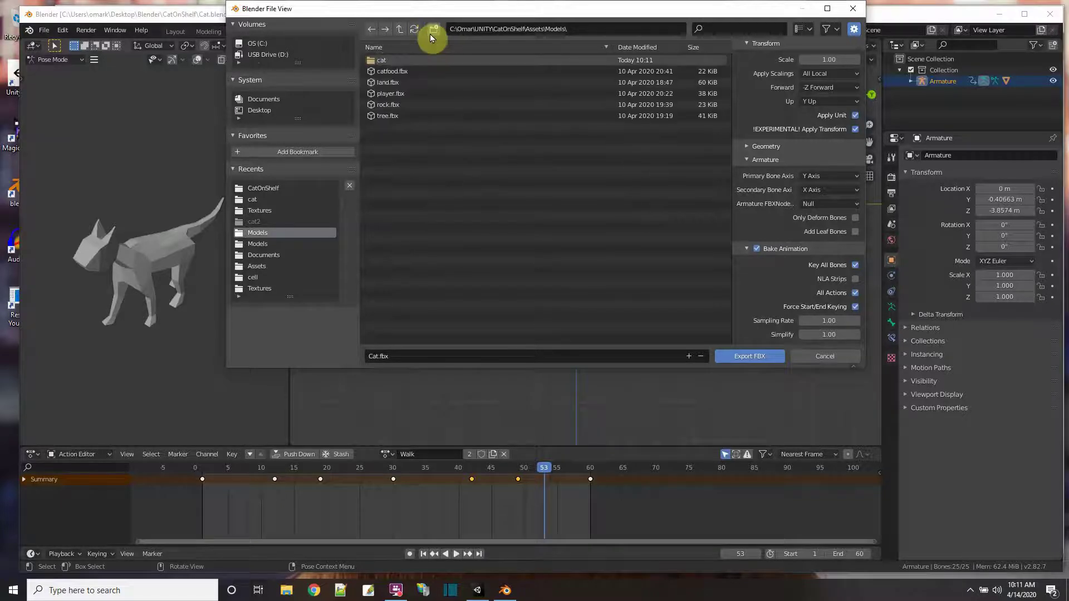
click(389, 60)
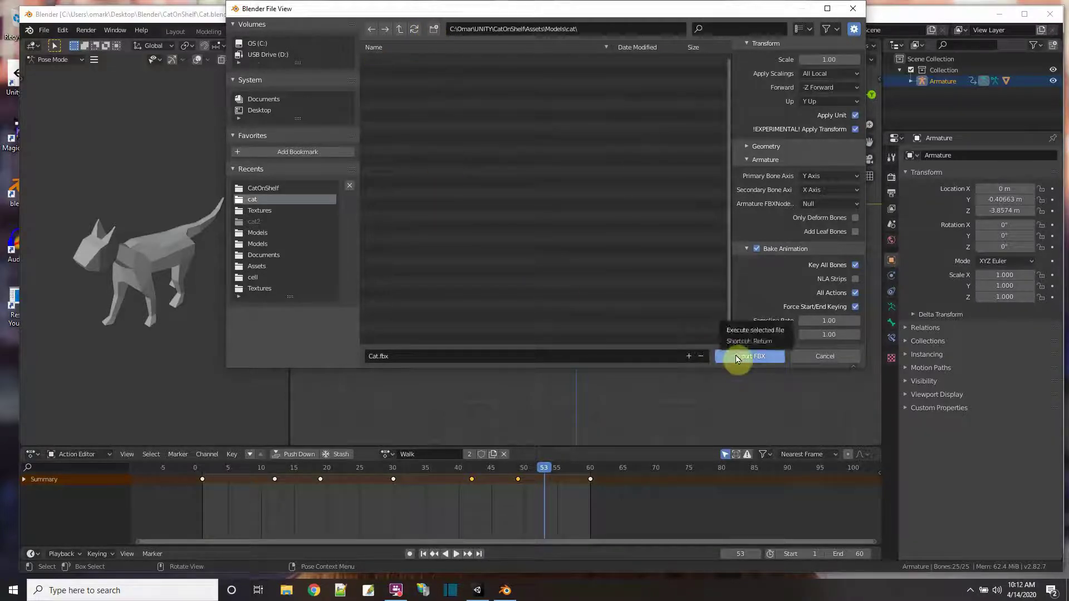
click(764, 355)
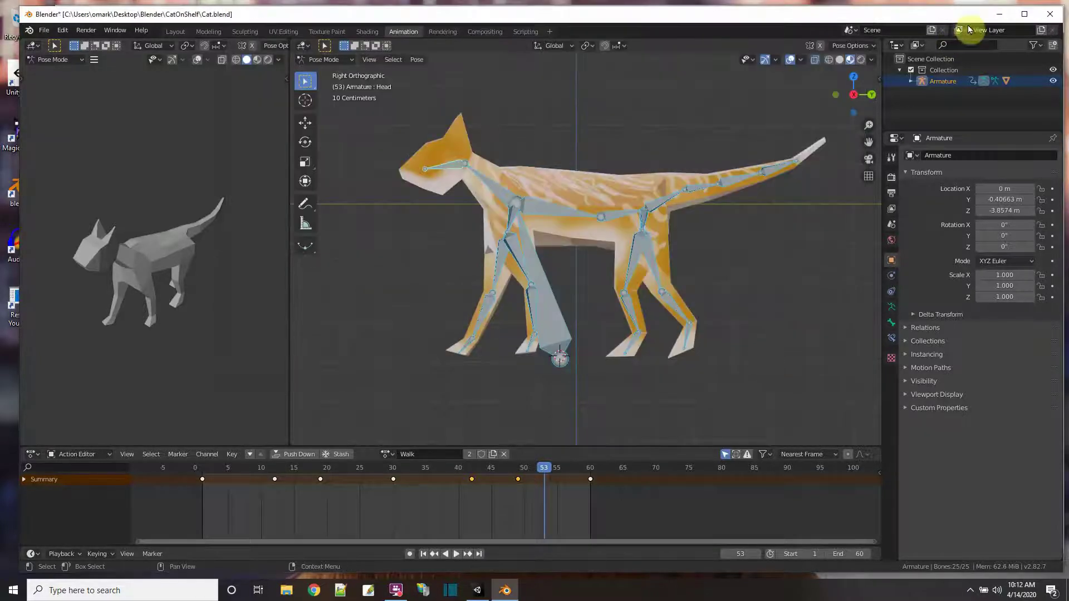
Switch to Unity, open the imported cat folder and expand the Cat model's sub-assets and clips
click(1003, 15)
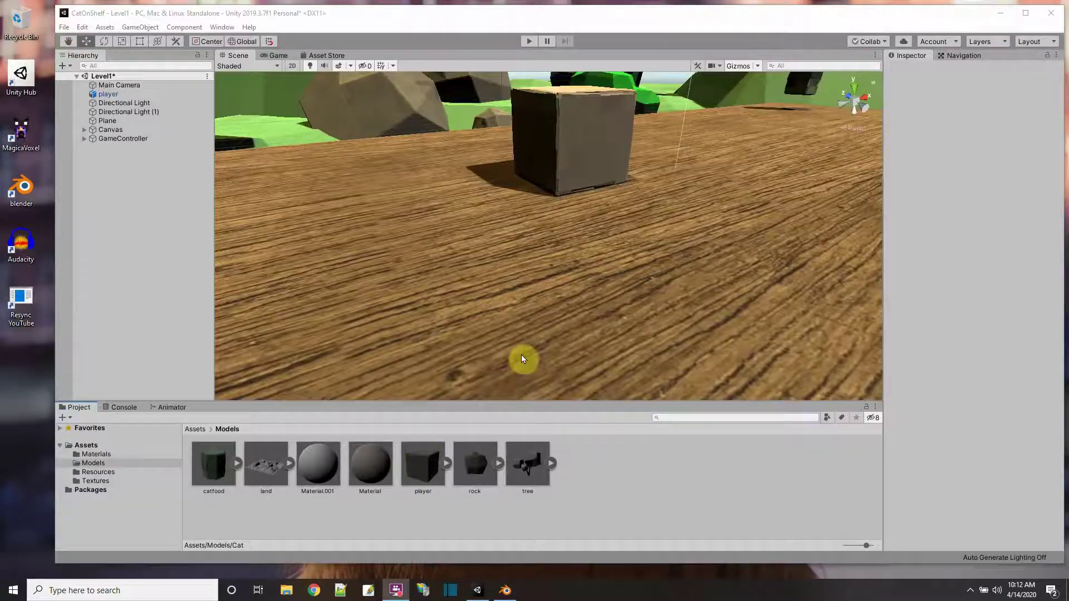
click(405, 12)
double_click(217, 466)
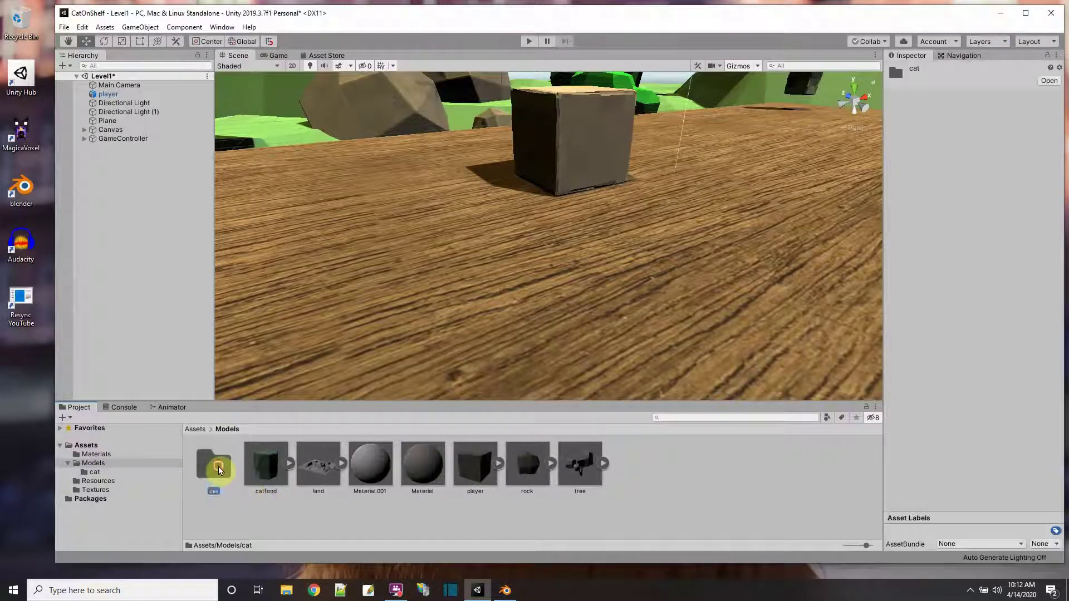
click(237, 463)
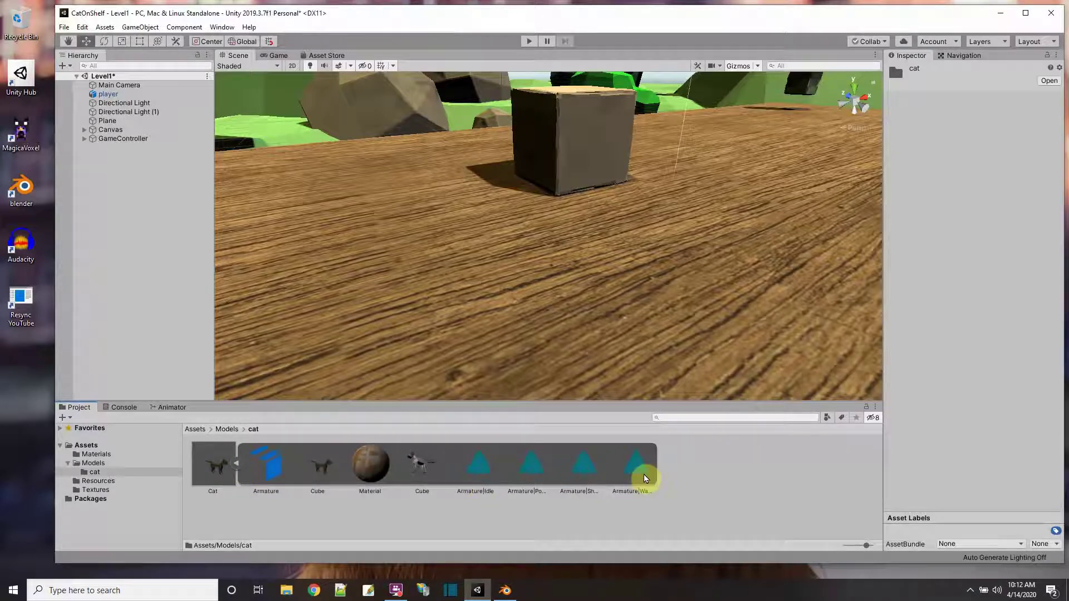
Place the Cat model on the wooden tabletop and set its scale to 0.15
drag(218, 469, 443, 299)
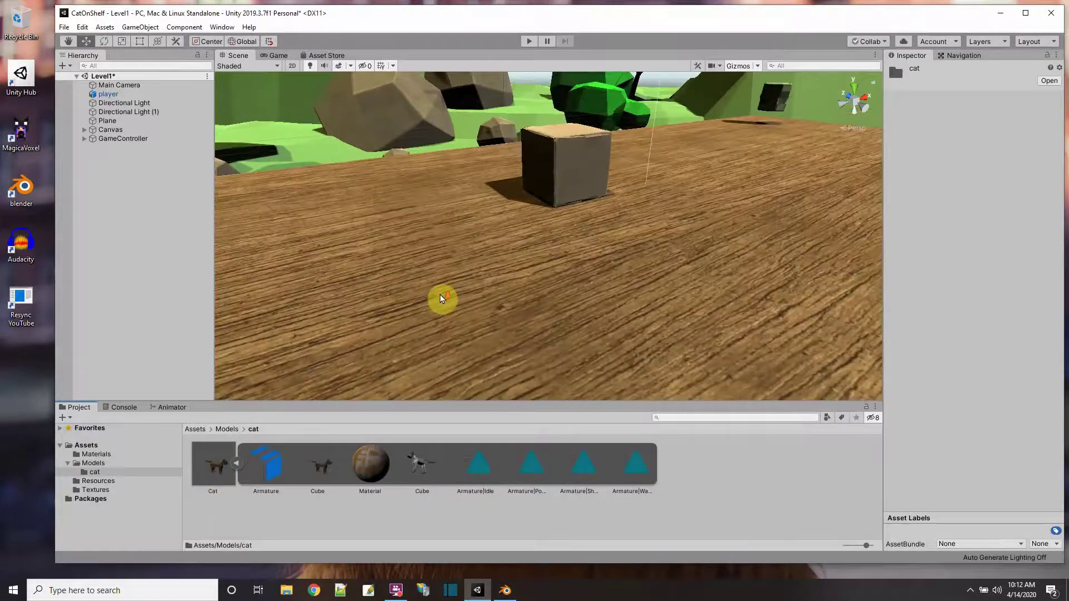
scroll(443, 299, down, 5)
drag(214, 465, 502, 248)
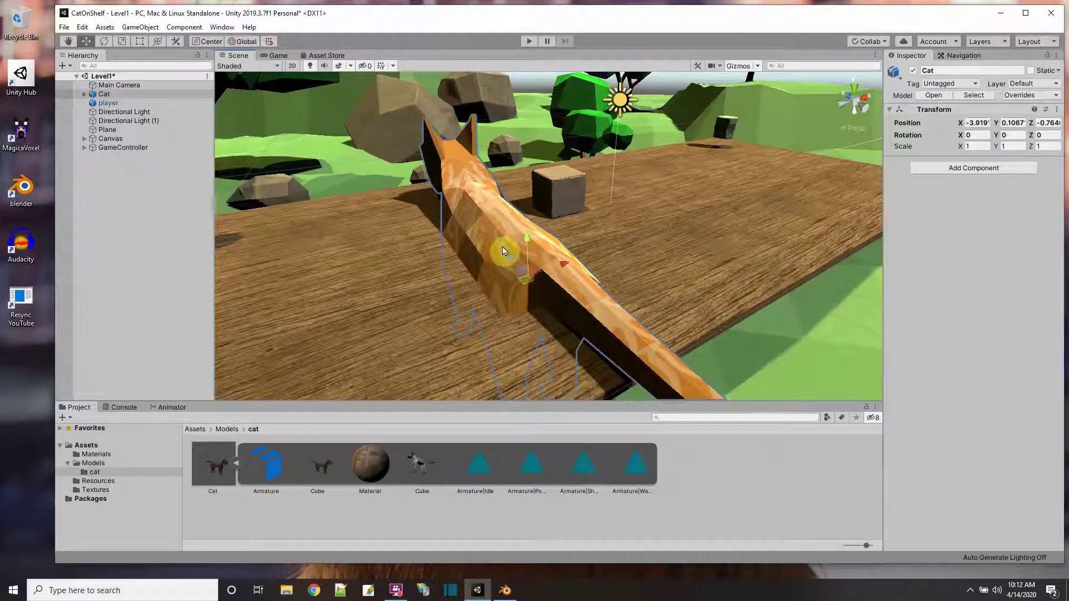
click(978, 148)
text(.15)
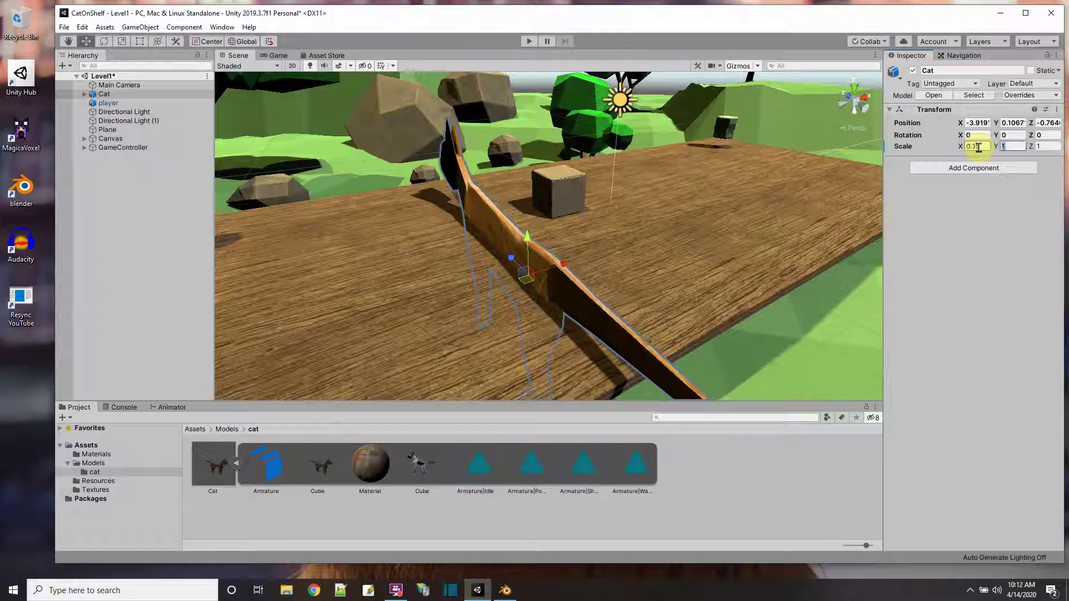
text(.15)
key(Tab)
text(.15)
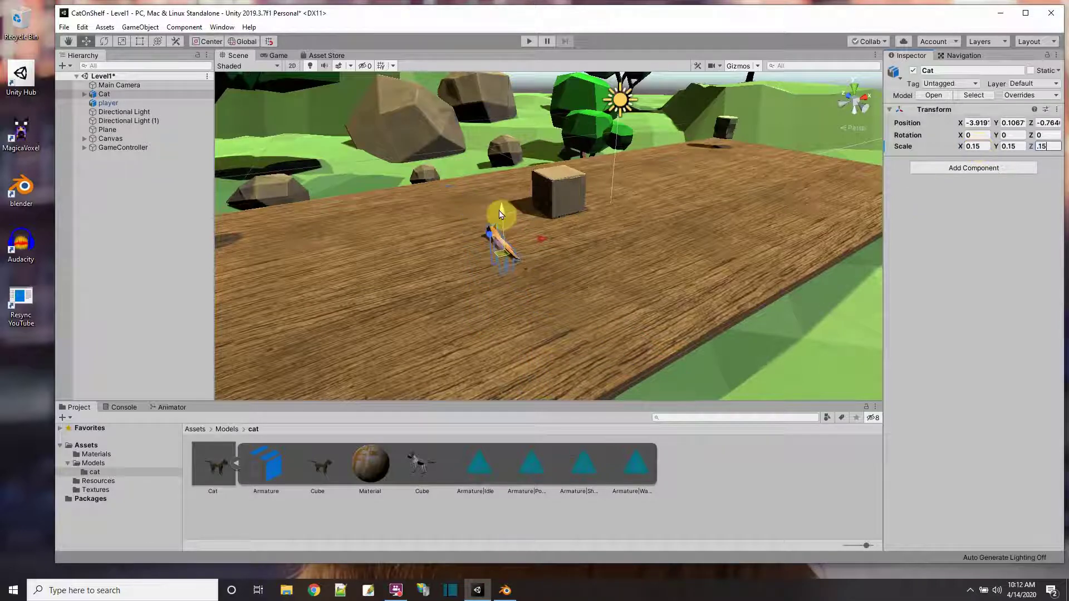
Raise the Cat to Y 0.96 and set its X, Y and Z scale to 0.2
drag(500, 214, 503, 176)
scroll(607, 251, up, 5)
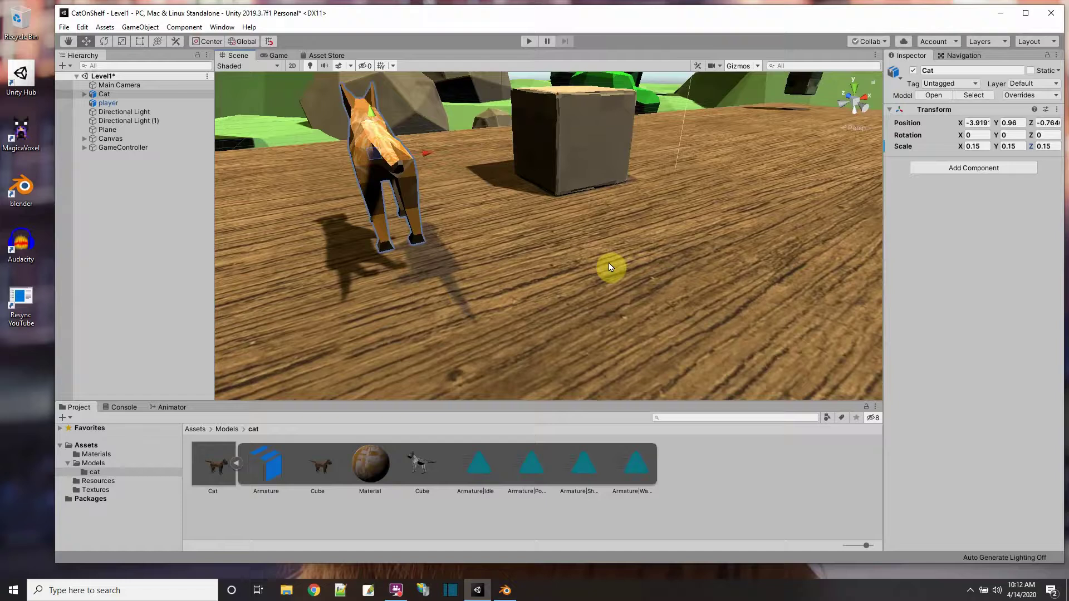
scroll(609, 262, down, 3)
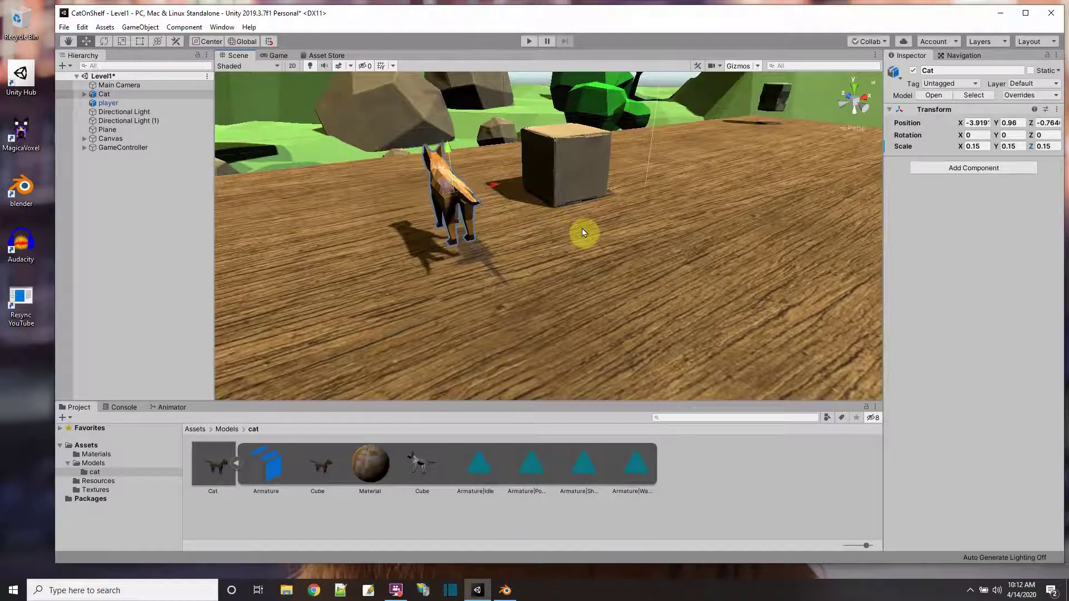
scroll(583, 228, down, 2)
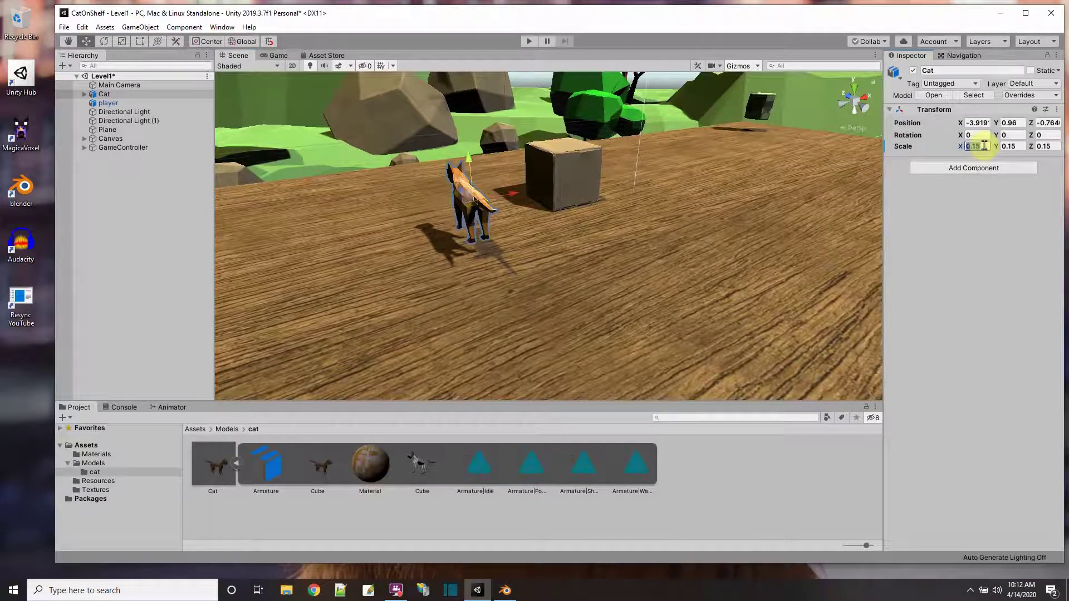
text(.2)
key(Tab)
text(.2)
key(Tab)
text(.2)
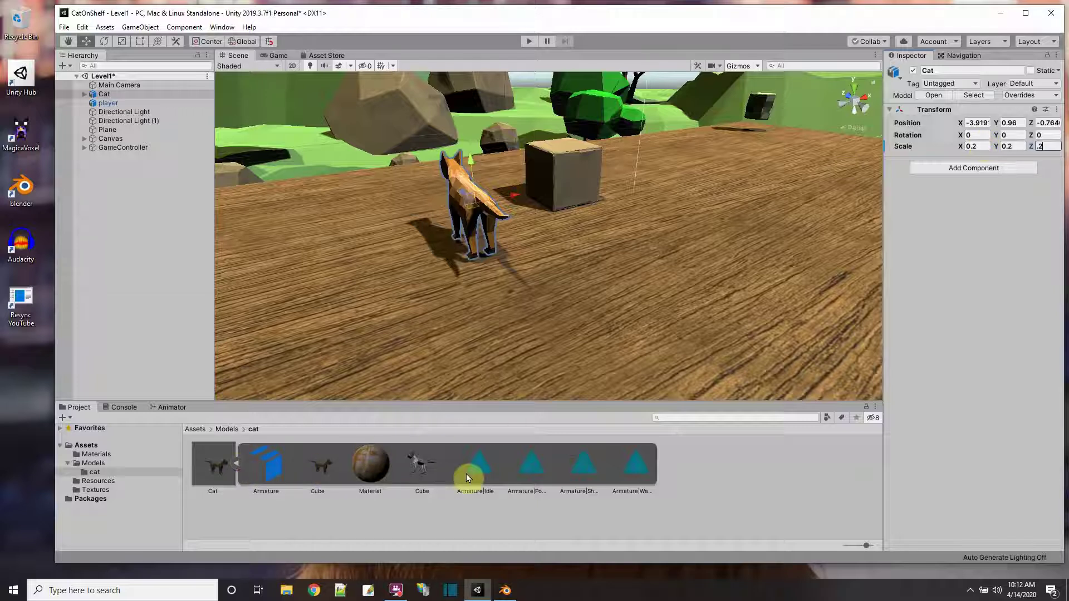
Duplicate the Armature Idle, Pounce, Shove and Walk clips as standalone assets
click(235, 463)
click(84, 94)
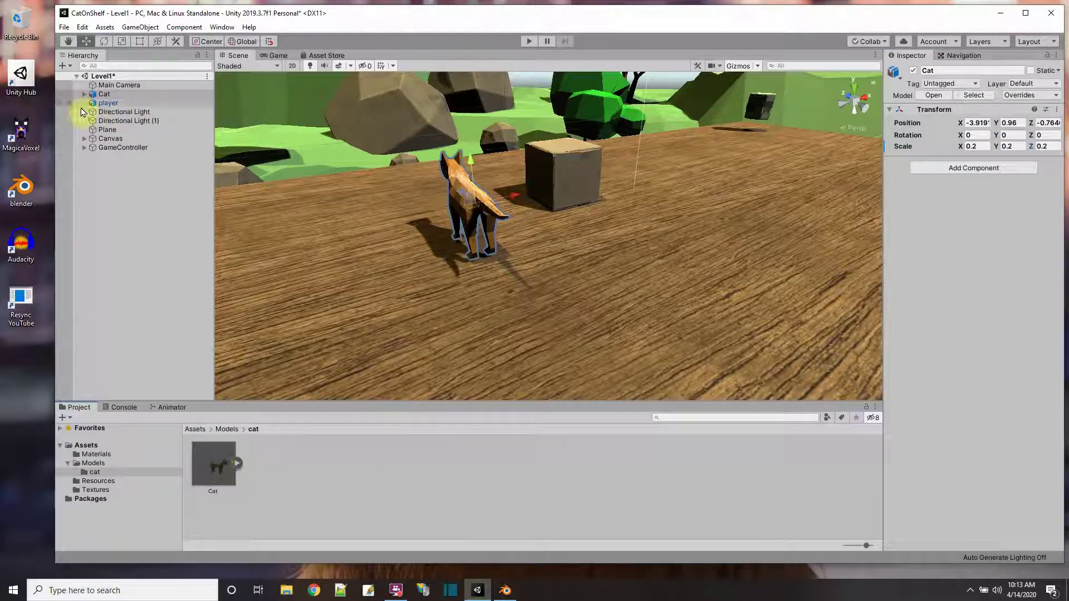
click(84, 94)
click(84, 96)
click(234, 463)
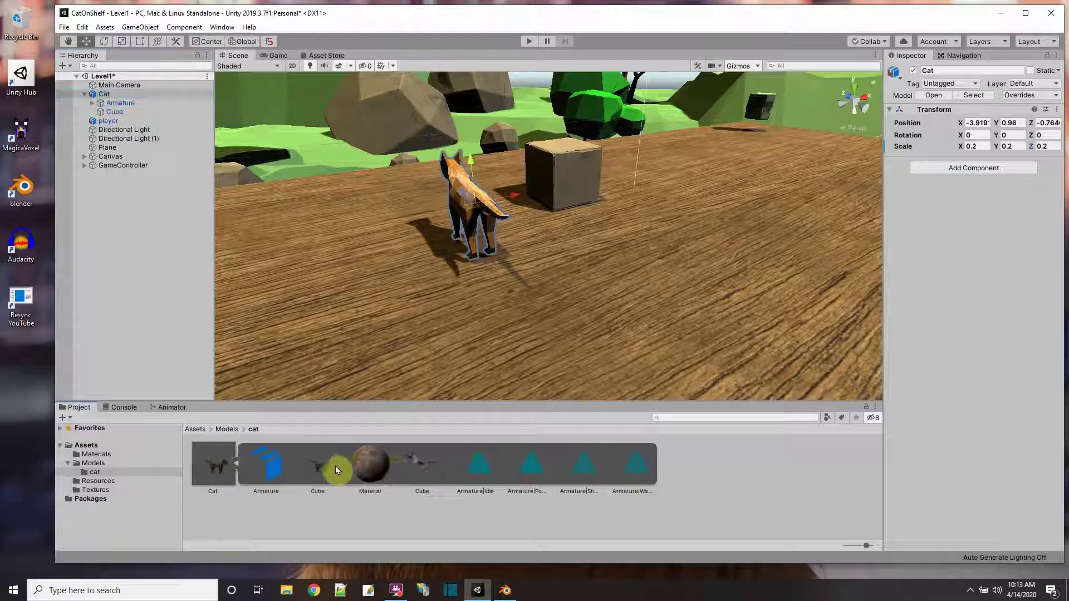
click(481, 472)
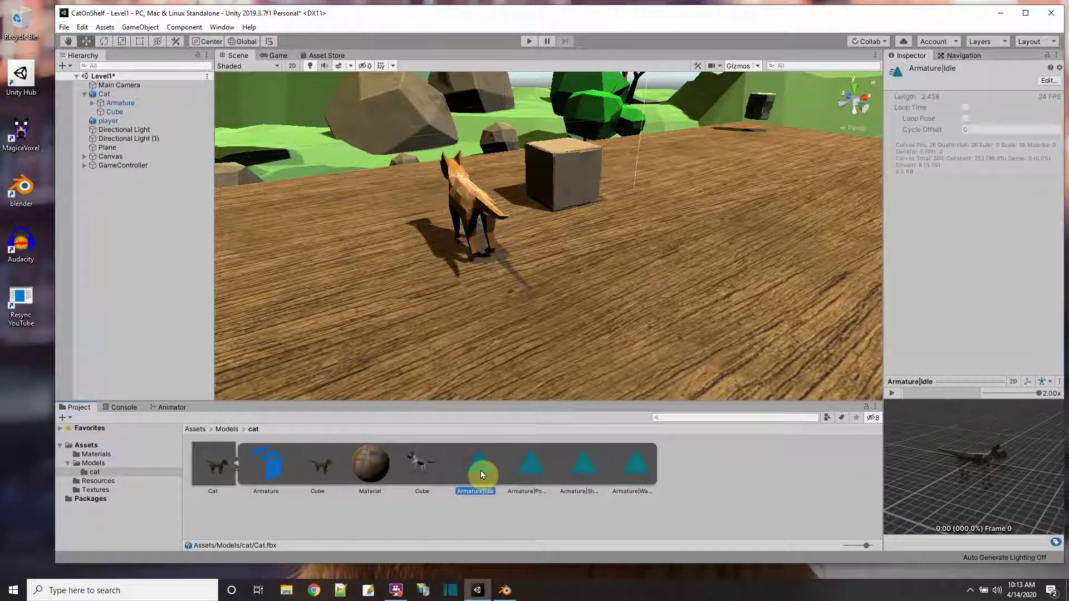
key(ctrl+d)
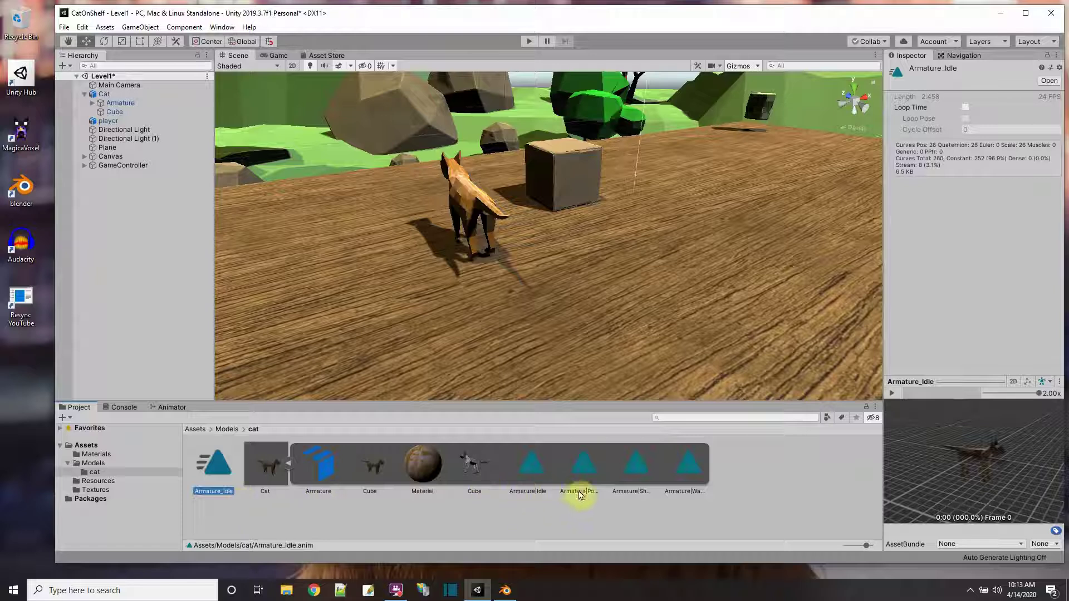
click(589, 466)
key(ctrl+d)
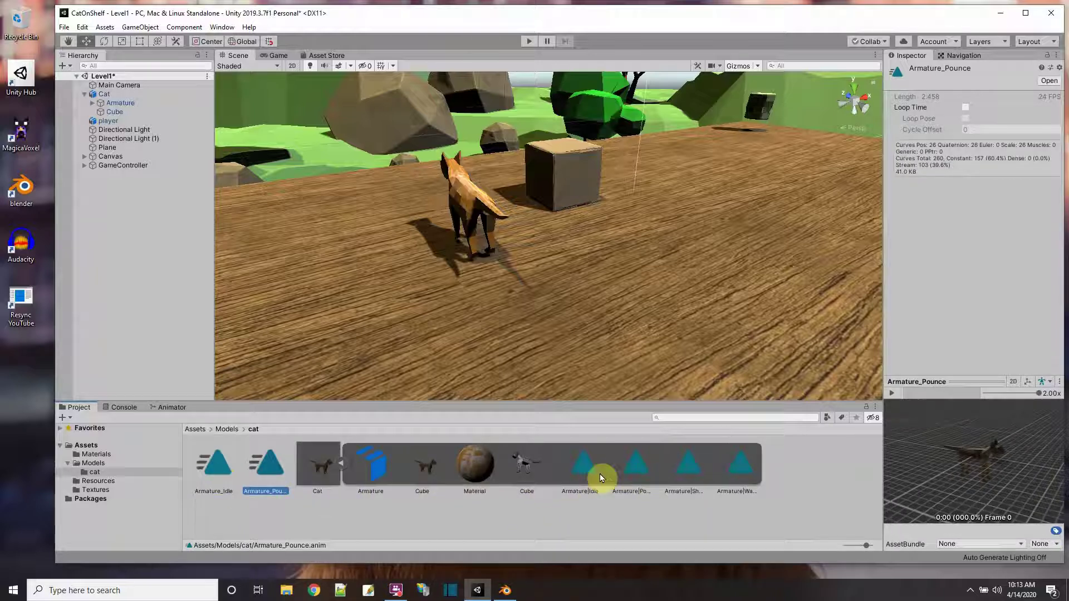
click(688, 474)
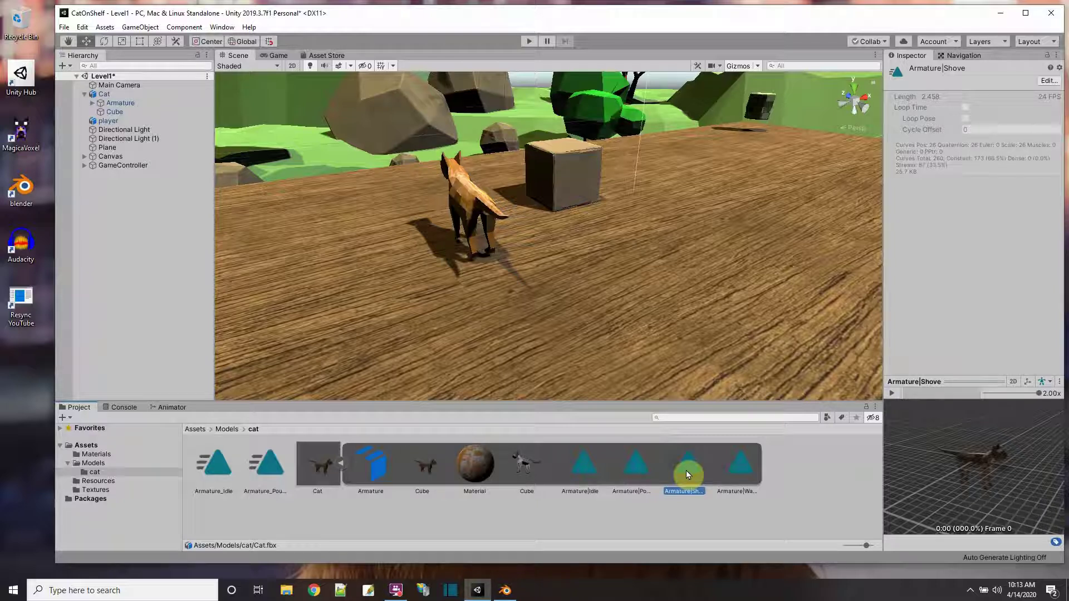
key(ctrl+d)
click(791, 471)
key(ctrl+d)
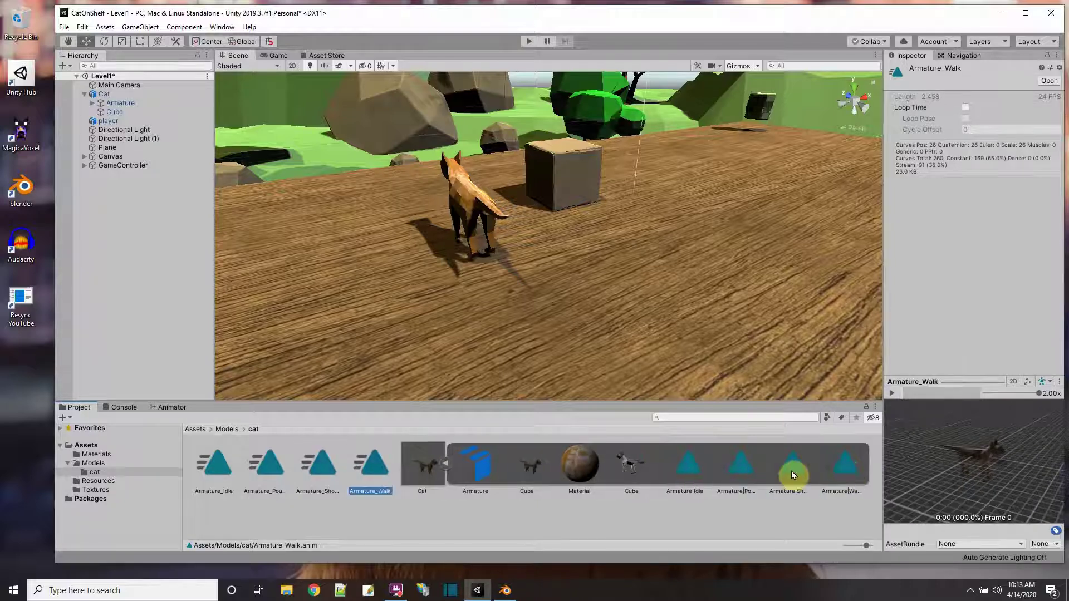
Create a new Animator Controller in the cat folder
click(445, 466)
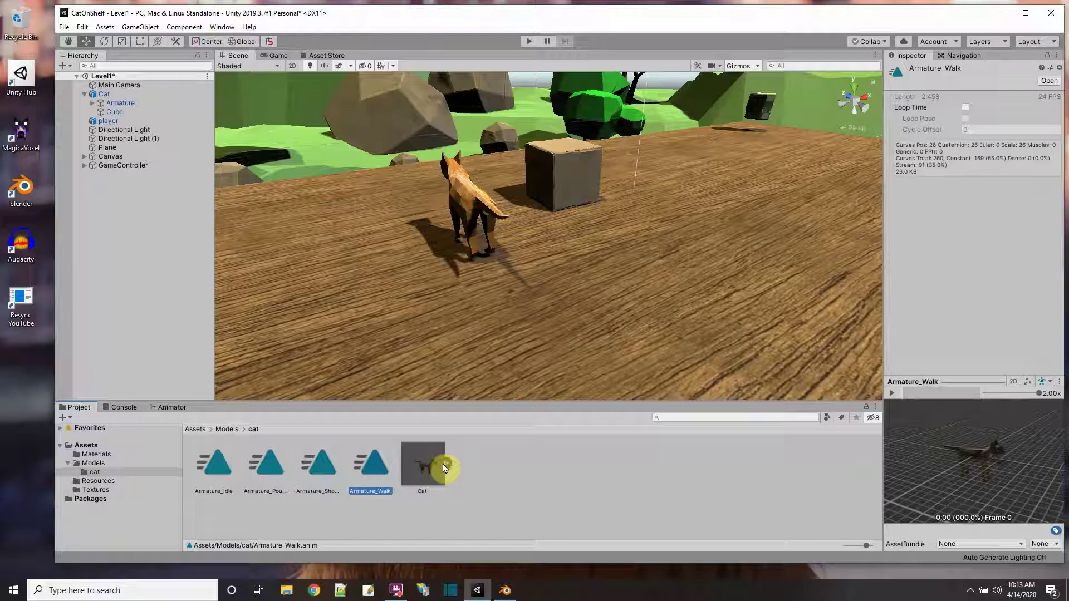
right_click(539, 464)
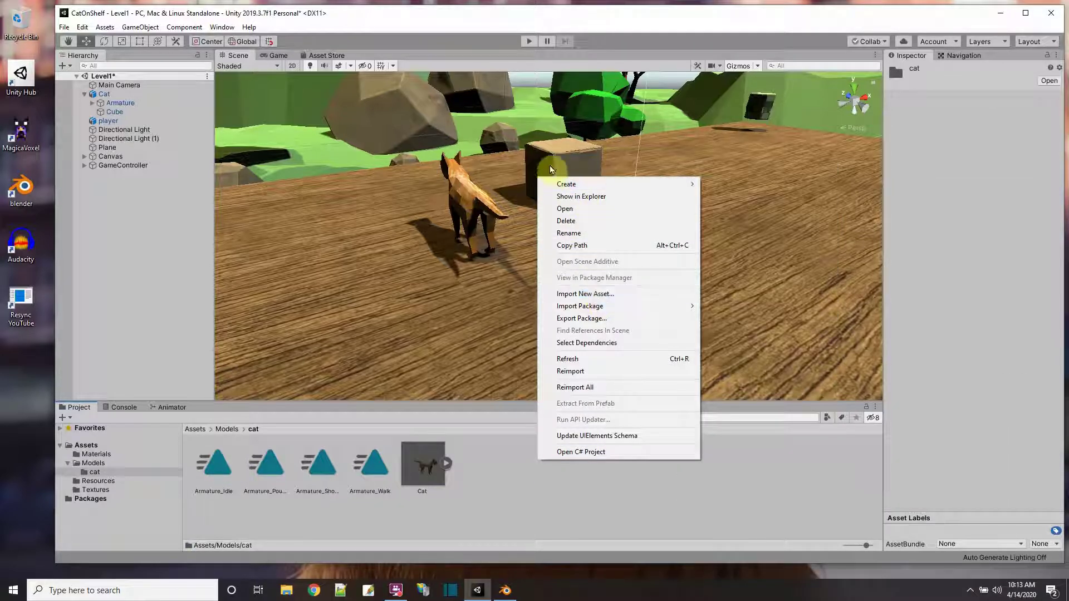
mouse_move(564, 183)
click(789, 420)
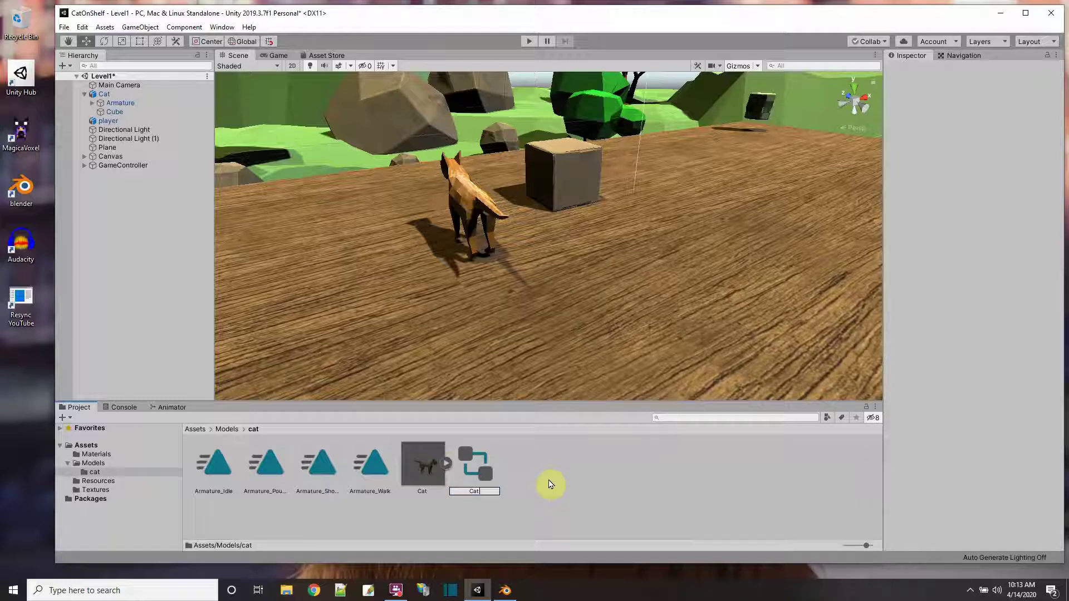
Name the controller Cat, open it in the Animator and dock it under the Scene view
text(Cat)
key(Return)
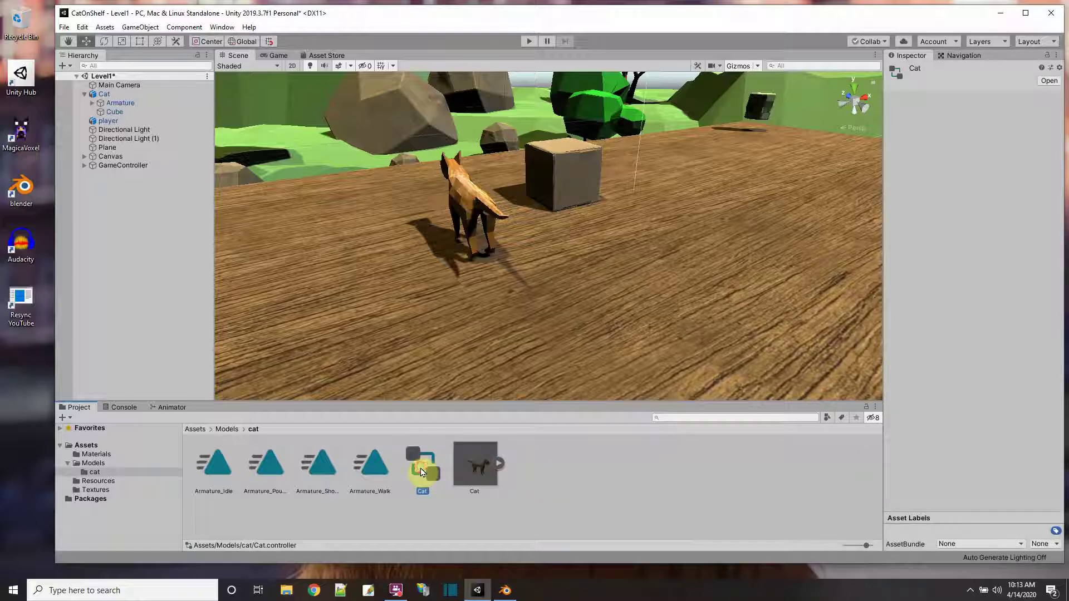
double_click(434, 477)
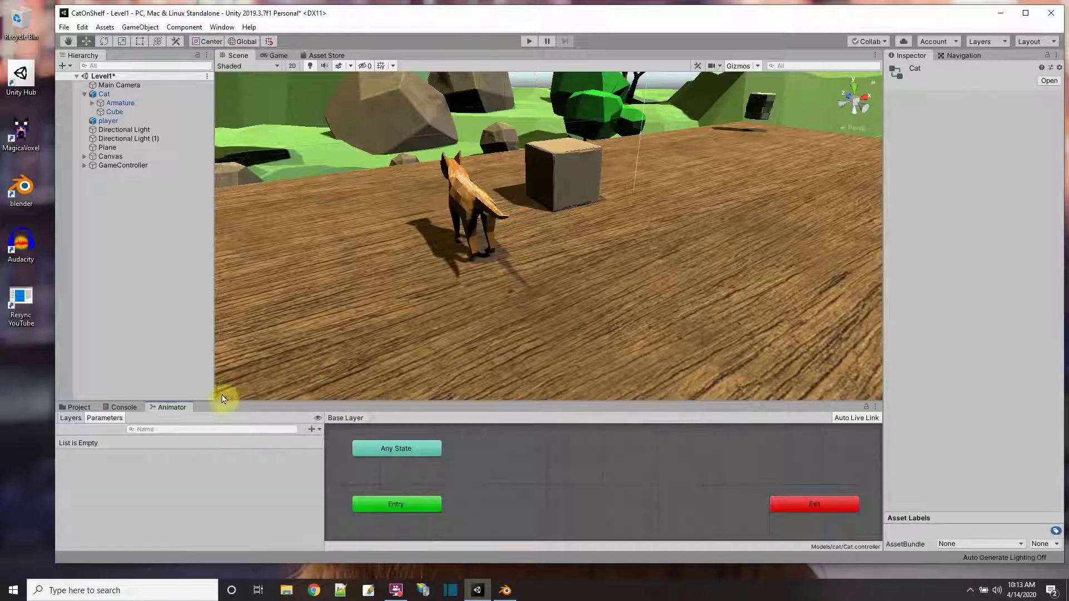
drag(172, 407, 284, 371)
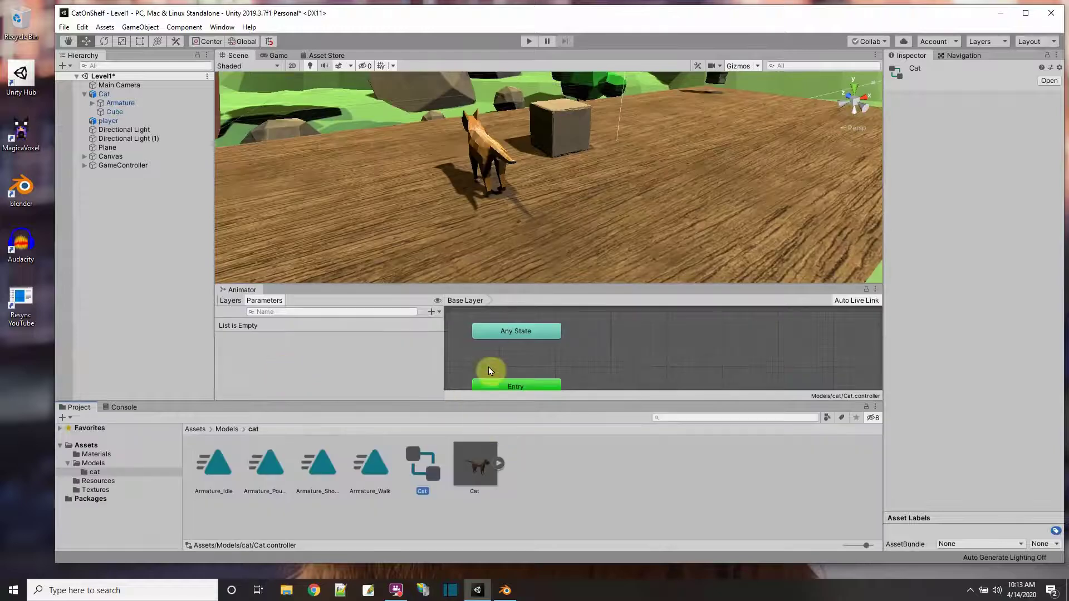
Maximize the editor, resize the panels, and add Armature_Idle as the default state
click(1023, 16)
drag(503, 287, 491, 262)
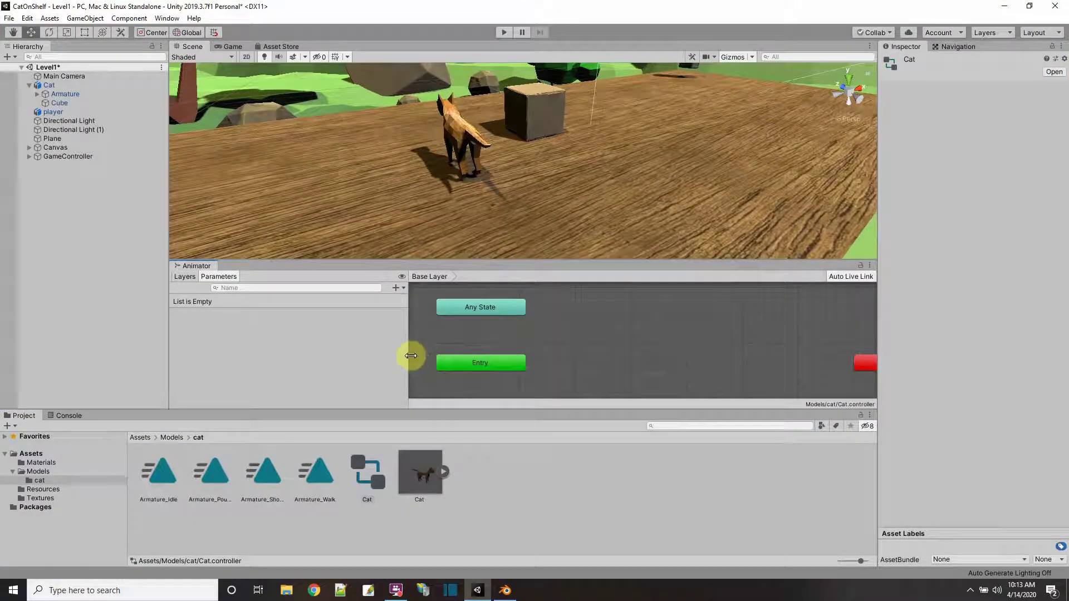
drag(411, 356, 372, 350)
drag(170, 226, 90, 217)
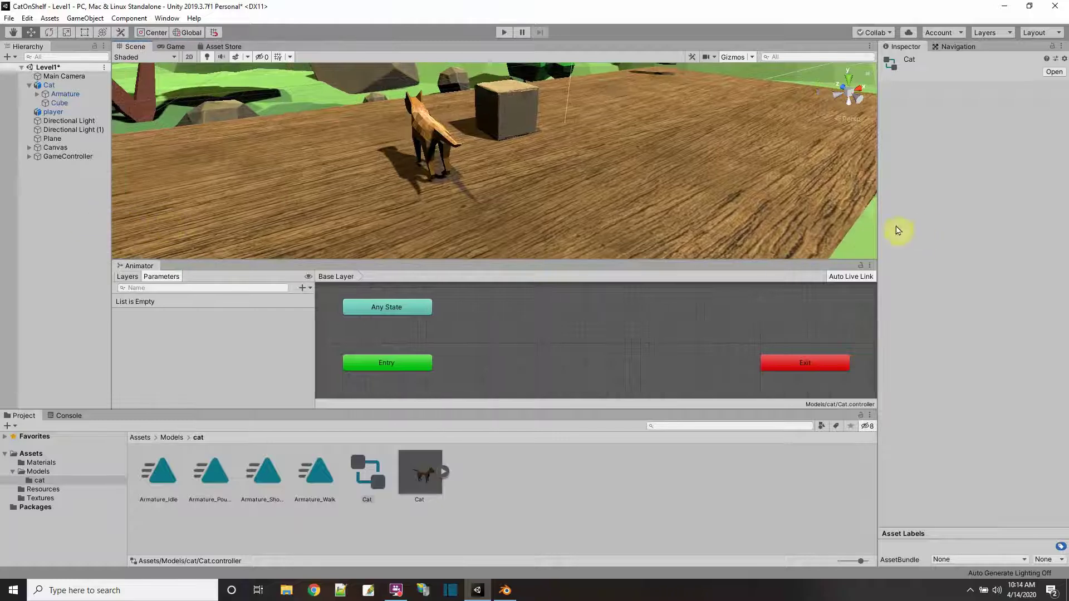
drag(878, 233, 917, 235)
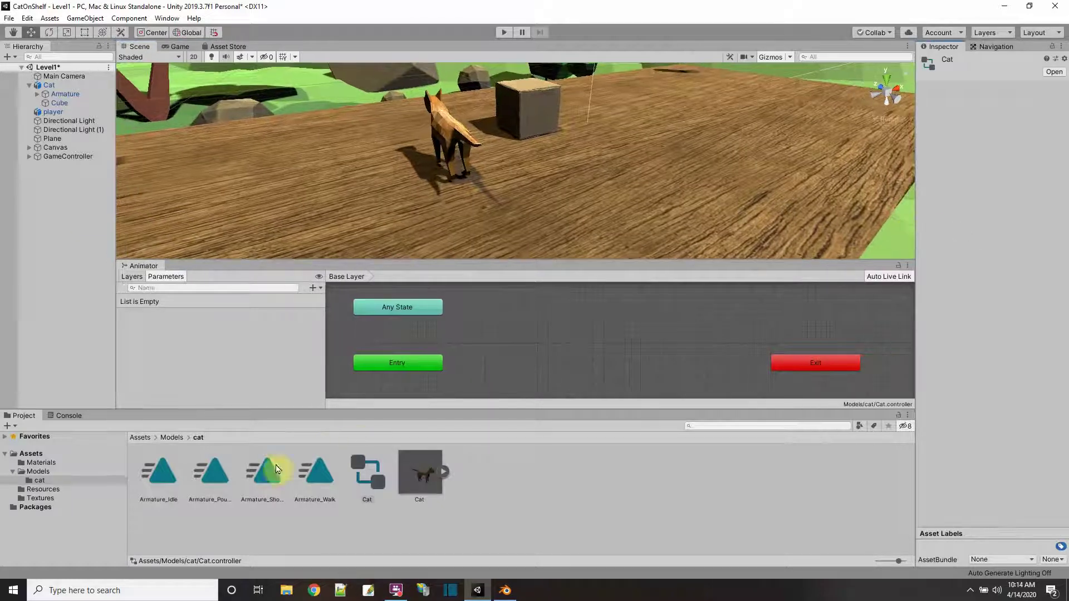
drag(165, 484, 538, 345)
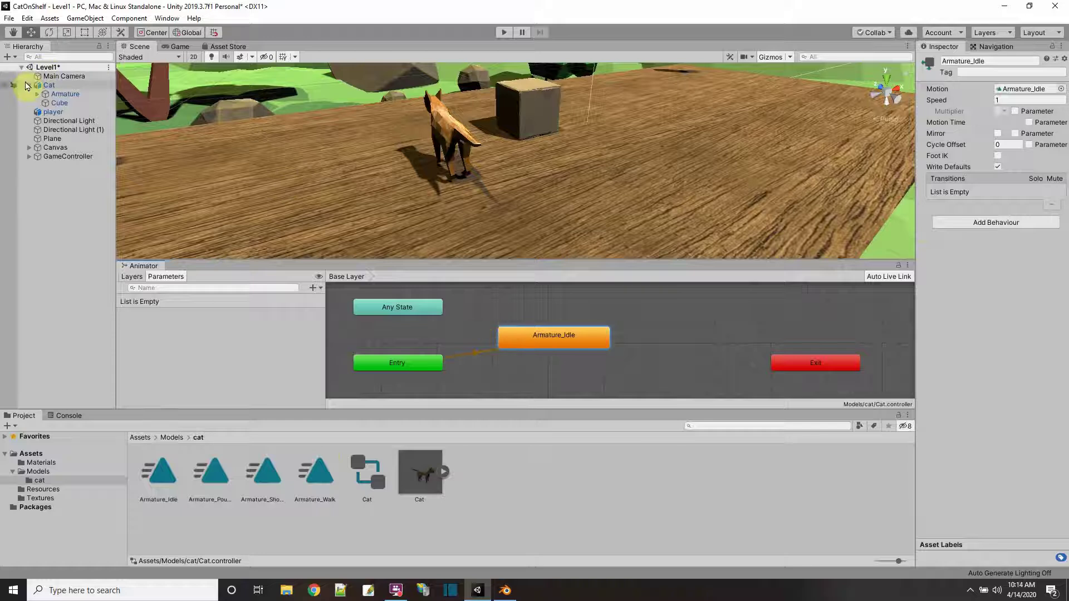
Add a Miscellaneous > Animator component to Cat and assign the Cat controller to it
click(49, 84)
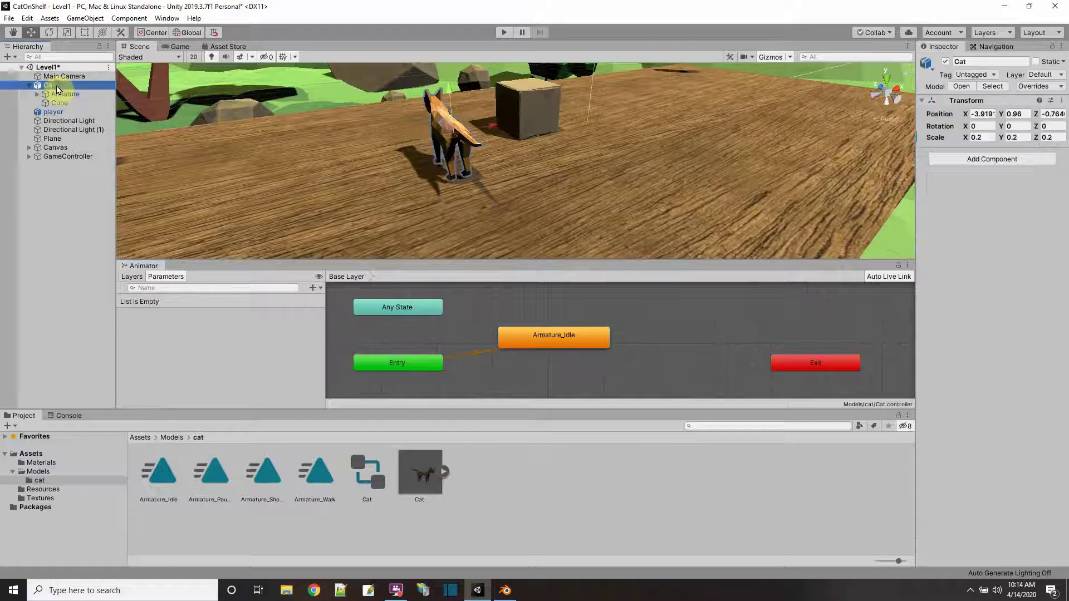
click(1005, 161)
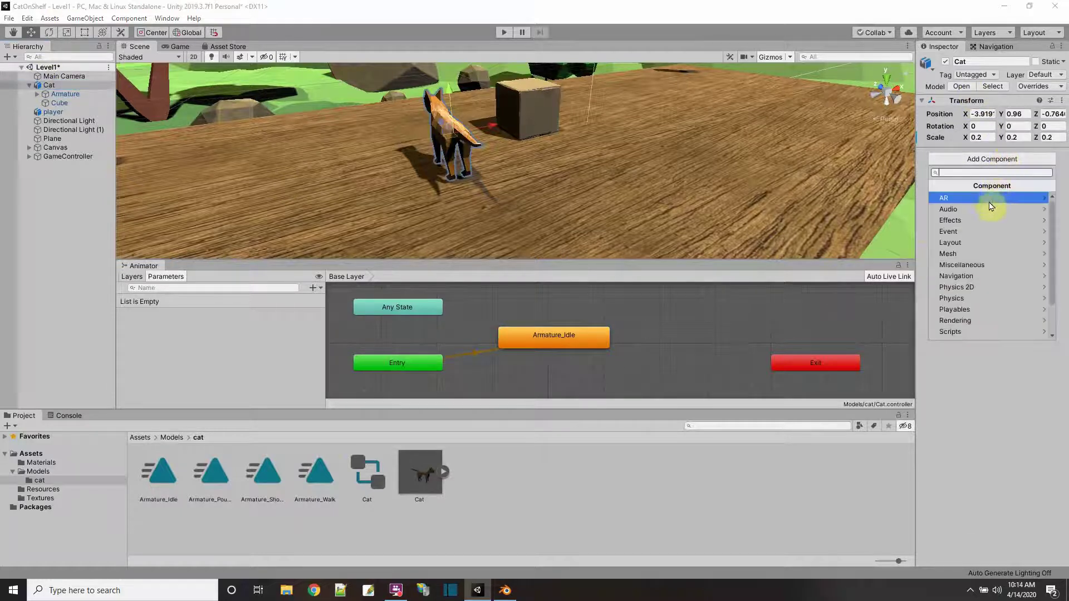
click(992, 266)
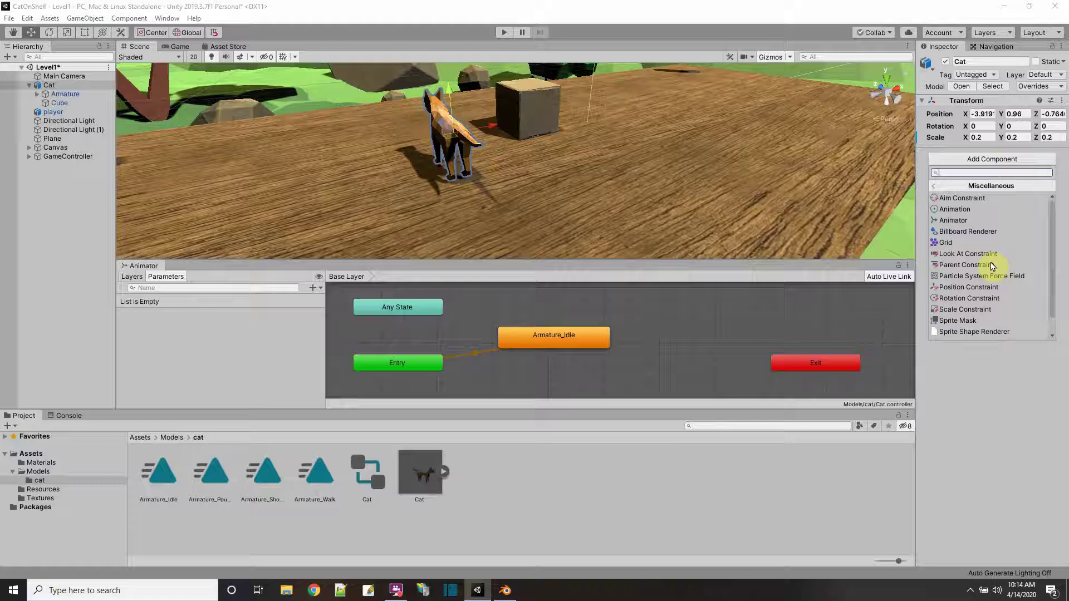
click(965, 222)
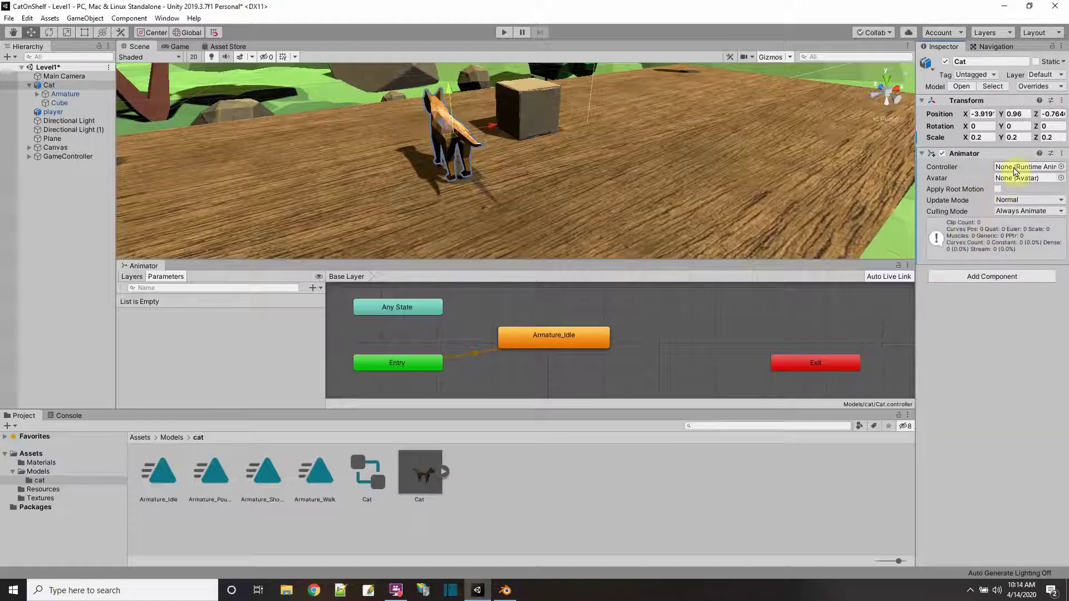
drag(359, 477, 1036, 166)
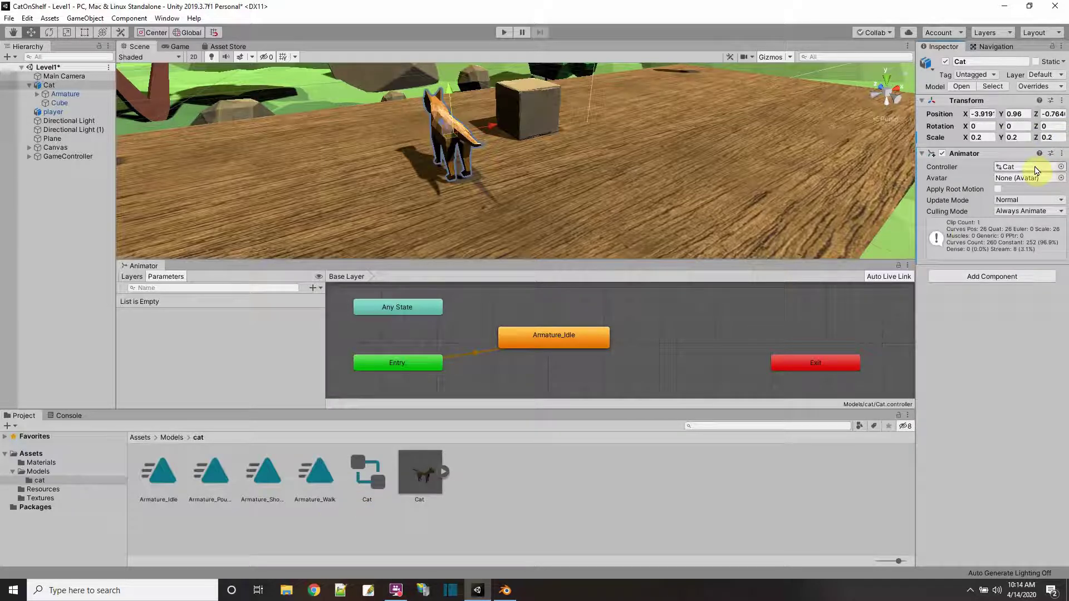
Test the idling cat in Play mode, then stop the test
click(504, 33)
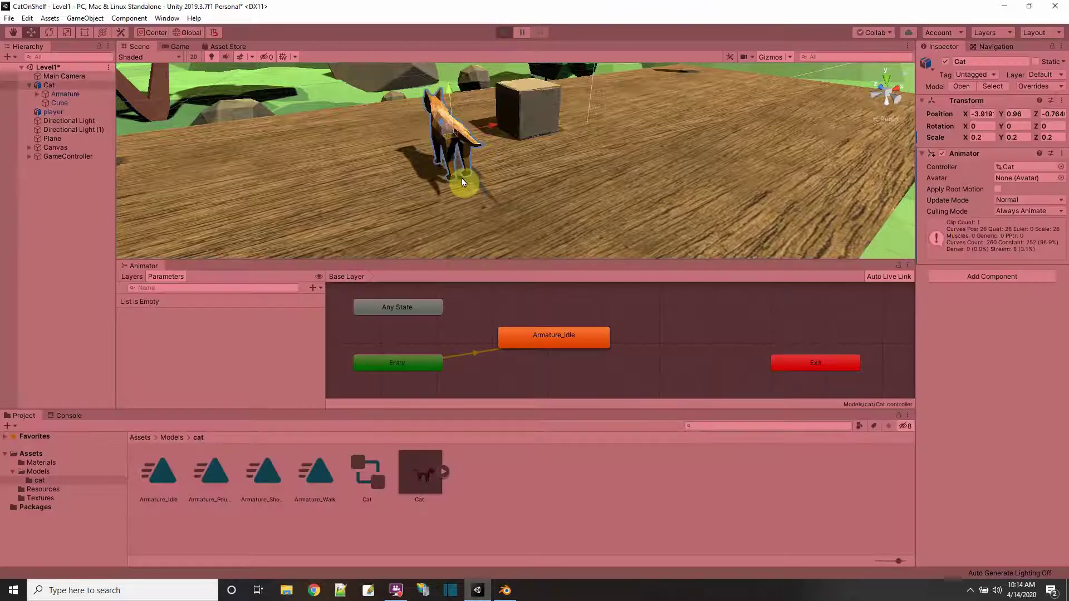
click(138, 47)
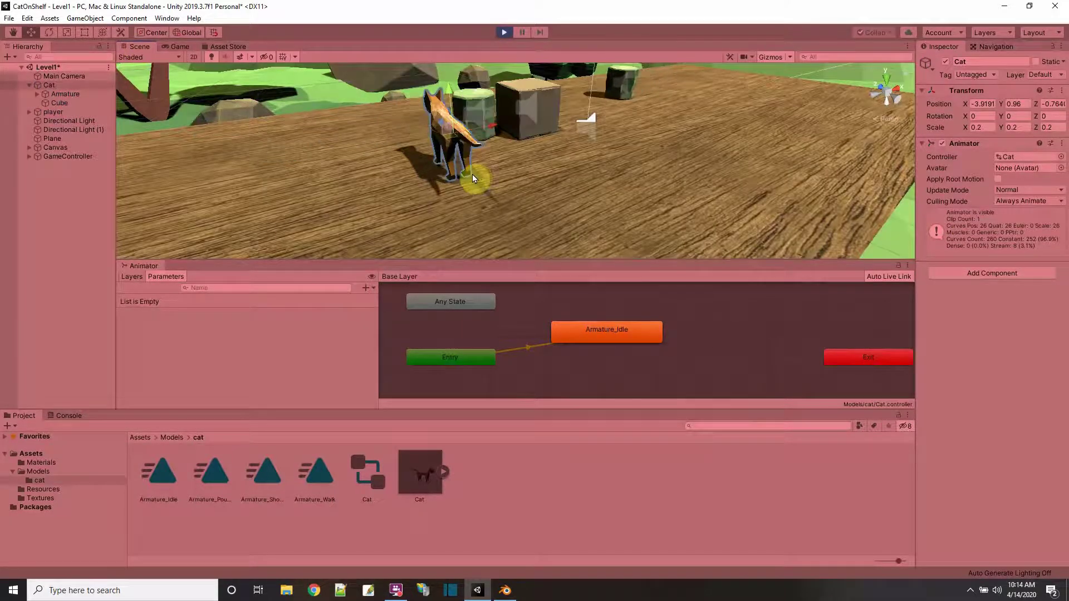
click(504, 32)
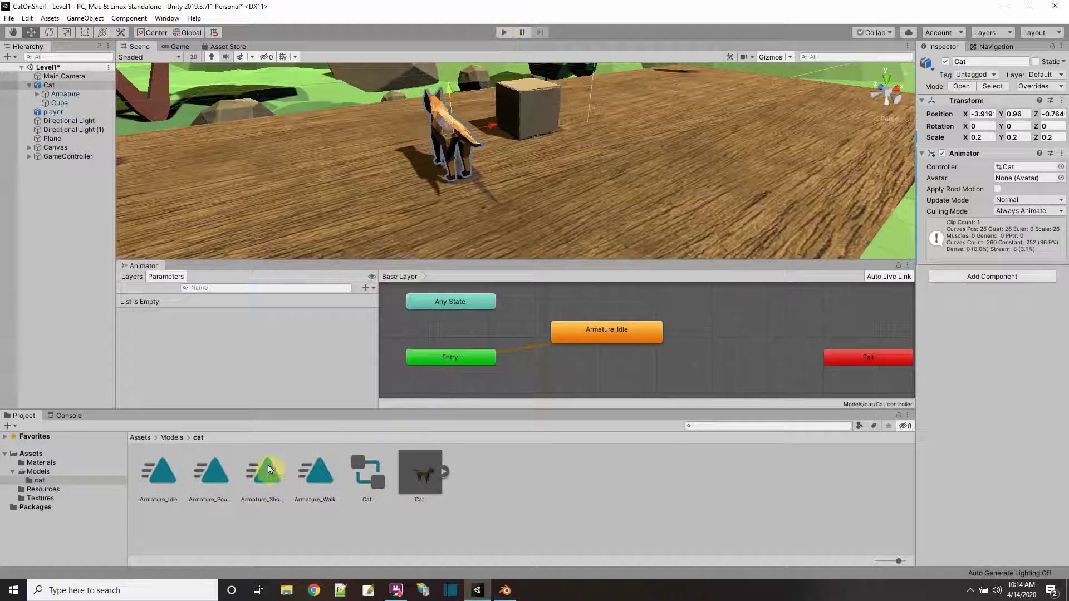
Enable Loop Time on Armature_Idle and Armature_Walk, then check the Pounce and Shove clips
click(161, 474)
click(999, 99)
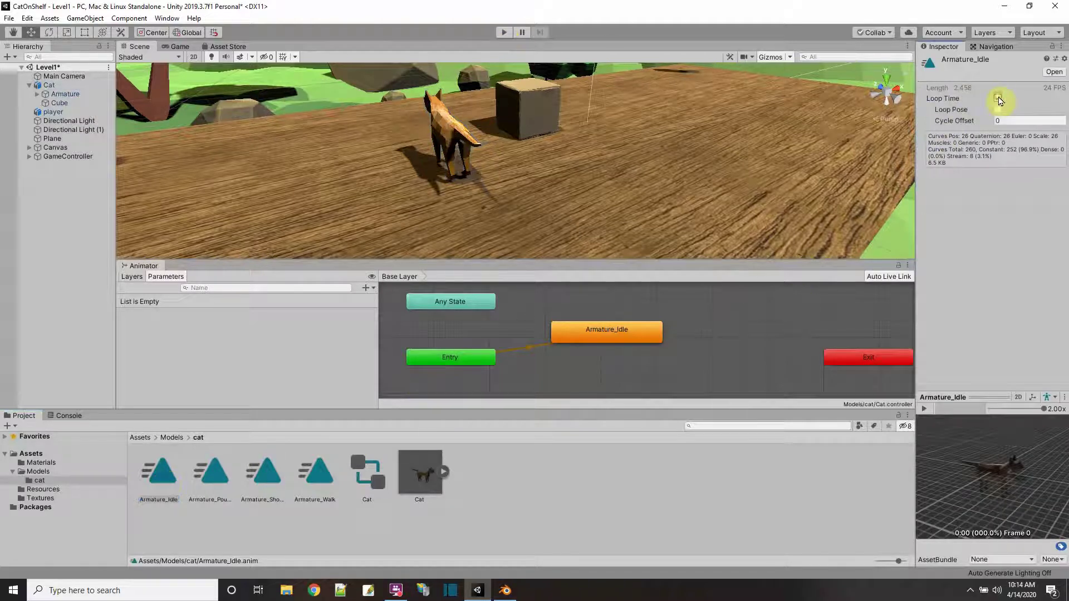
click(314, 479)
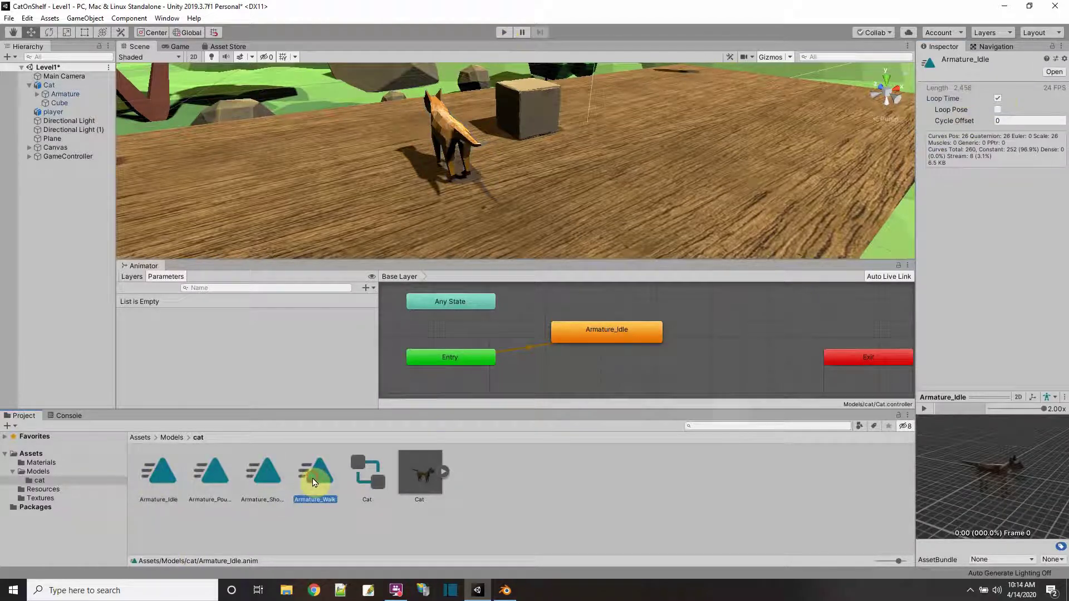
click(999, 99)
click(210, 484)
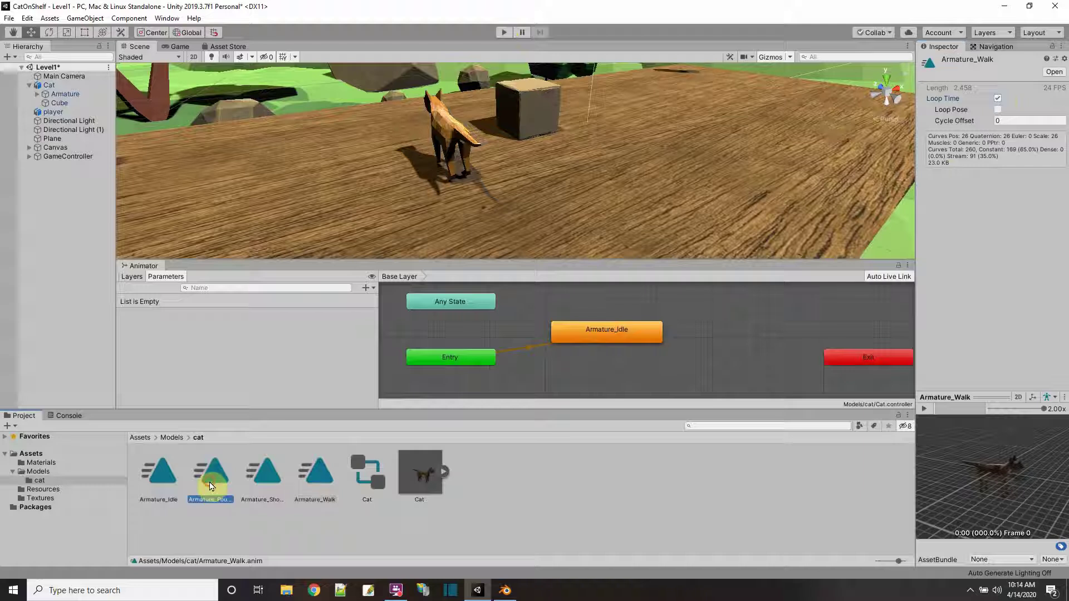
click(263, 474)
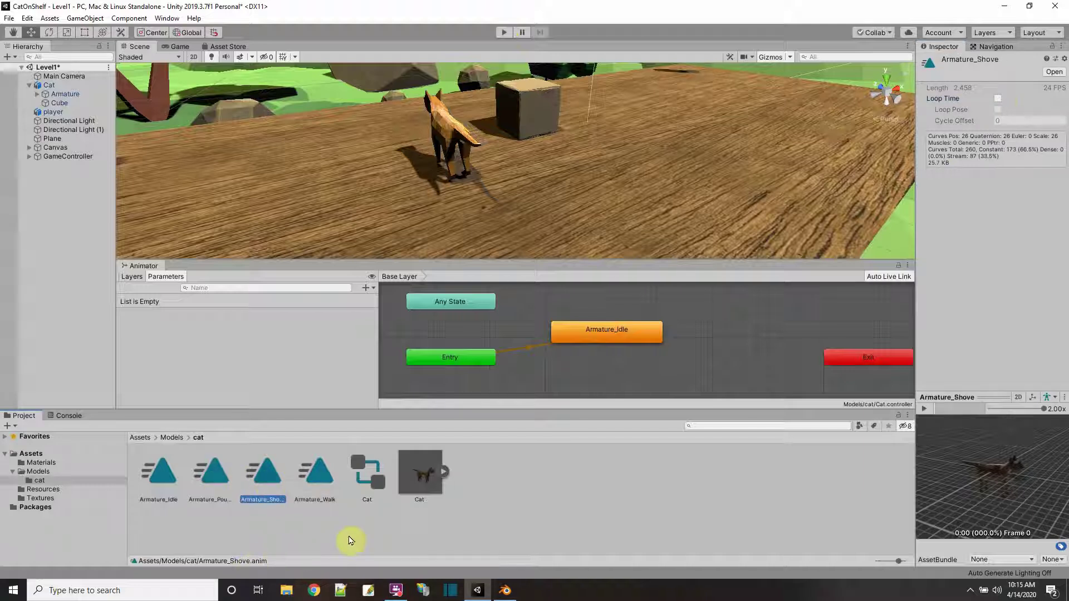
Nudge the Armature_Idle state and add Armature_Walk as a new state in the graph
click(583, 337)
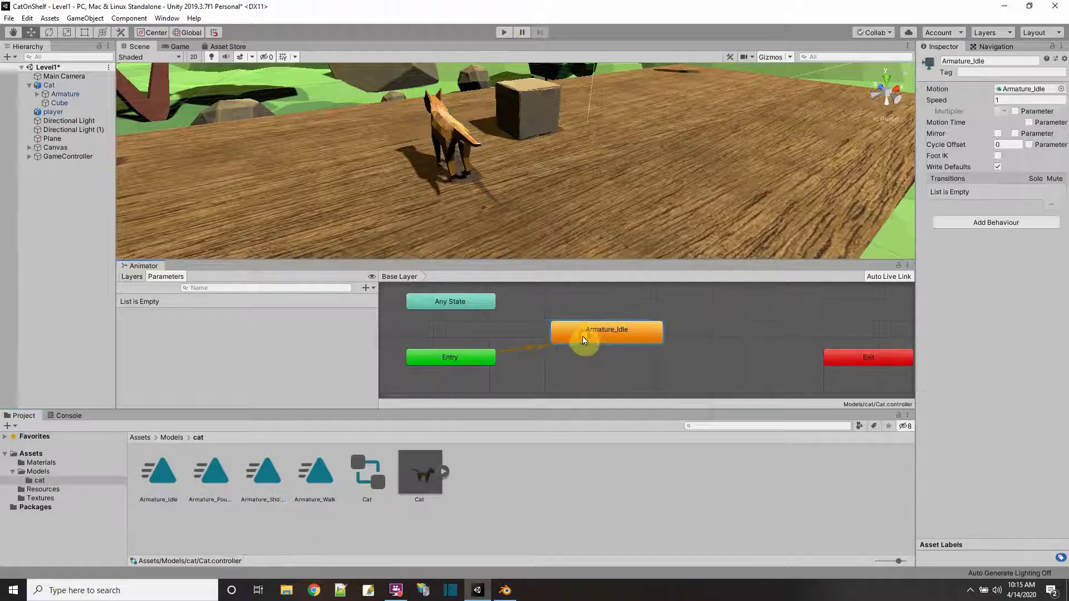
drag(583, 336, 566, 342)
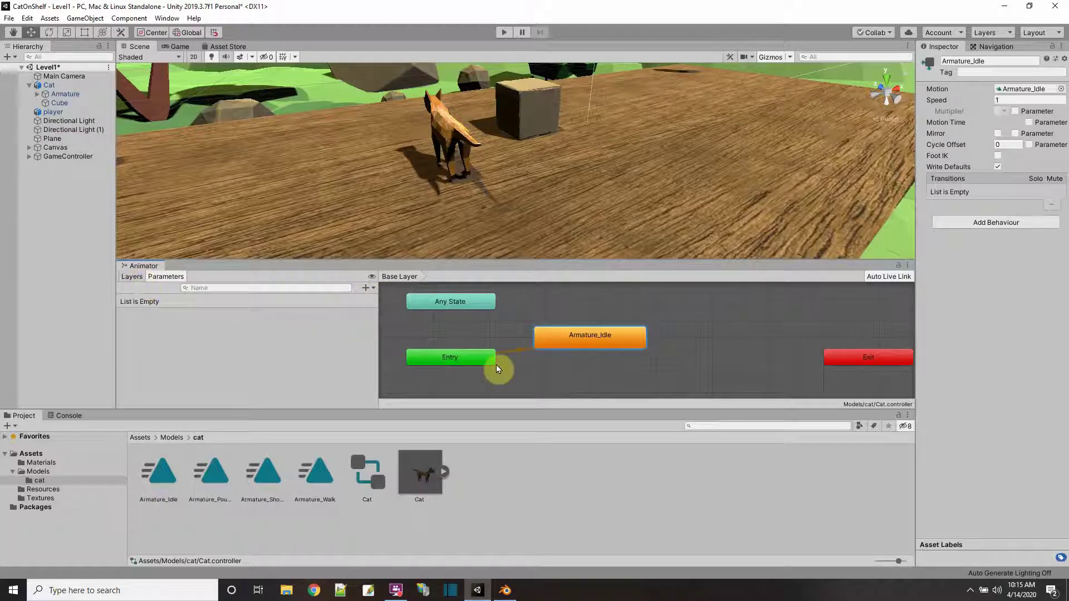
drag(315, 480, 679, 340)
drag(610, 339, 607, 351)
Make transitions from Armature_Idle to Armature_Walk and back
right_click(607, 350)
click(624, 358)
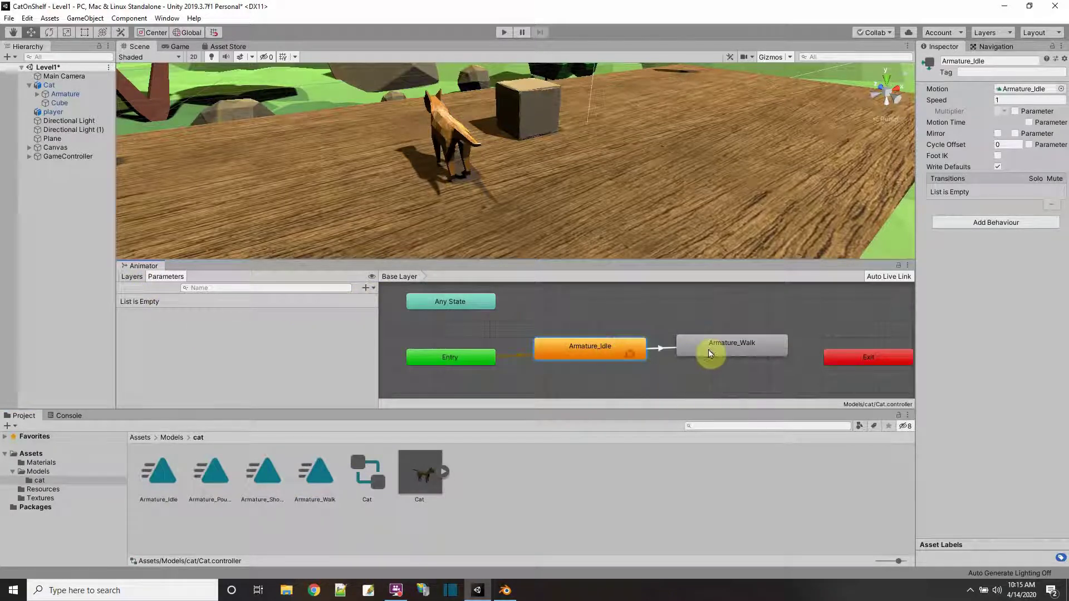
click(708, 349)
right_click(708, 348)
click(700, 351)
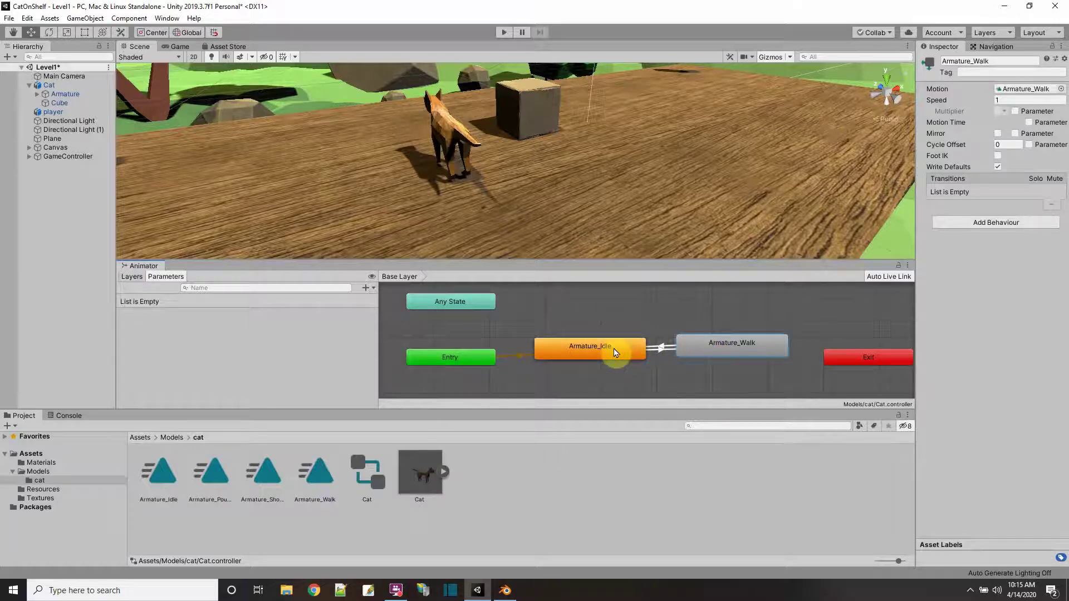
Turn off Has Exit Time on both the Idle-to-Walk and Walk-to-Idle transitions
click(662, 349)
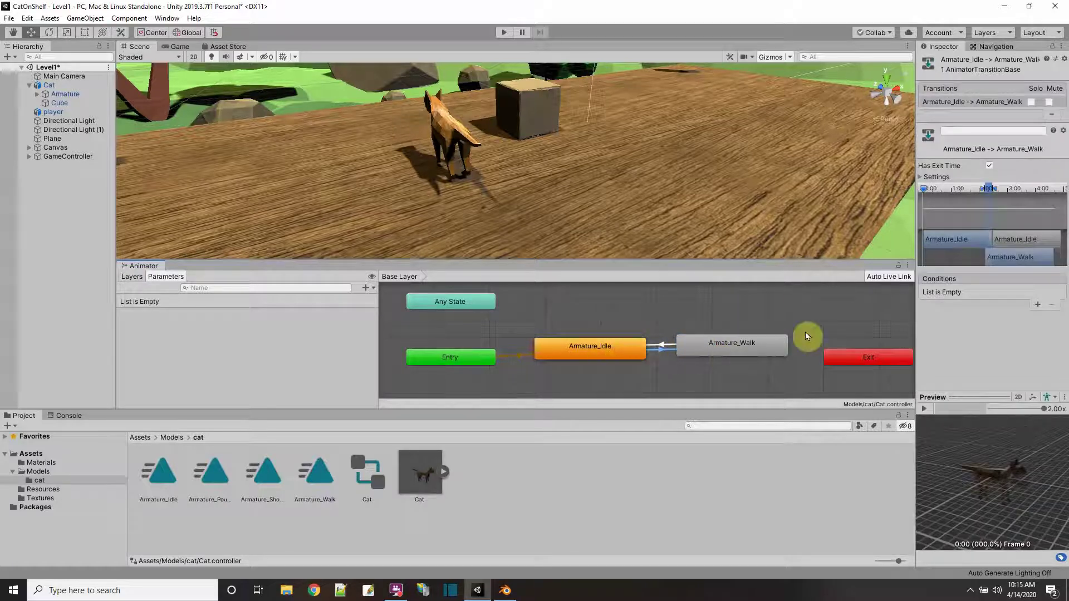
click(989, 165)
click(659, 346)
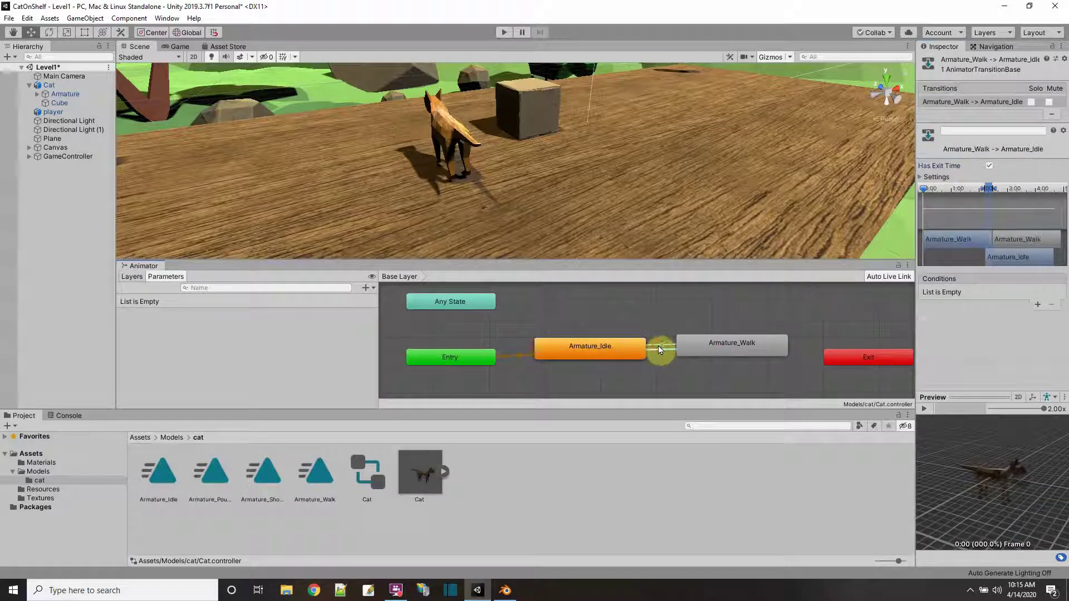
click(989, 166)
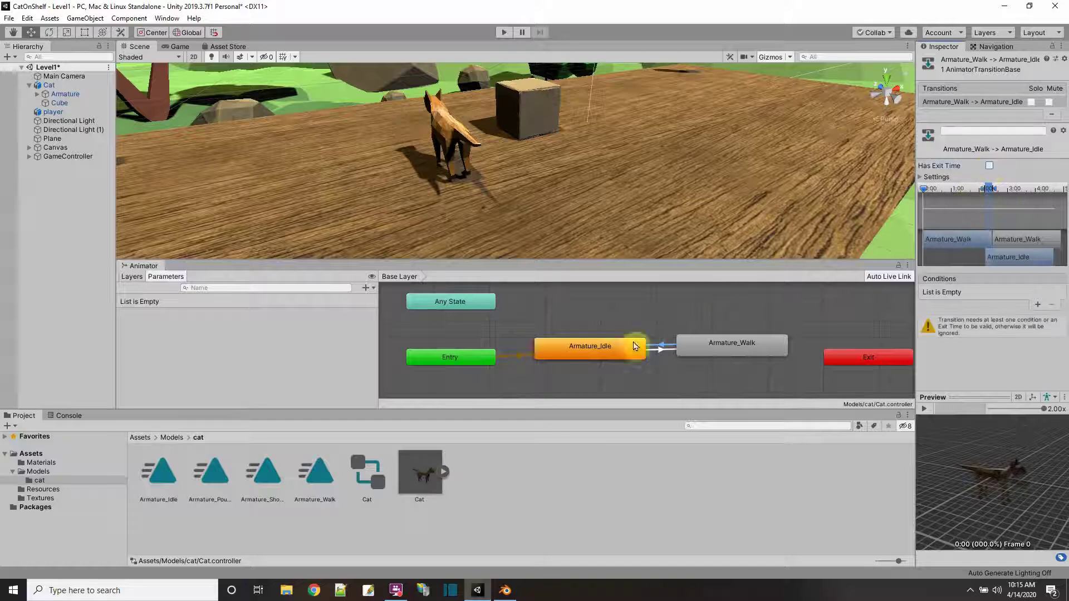
click(659, 350)
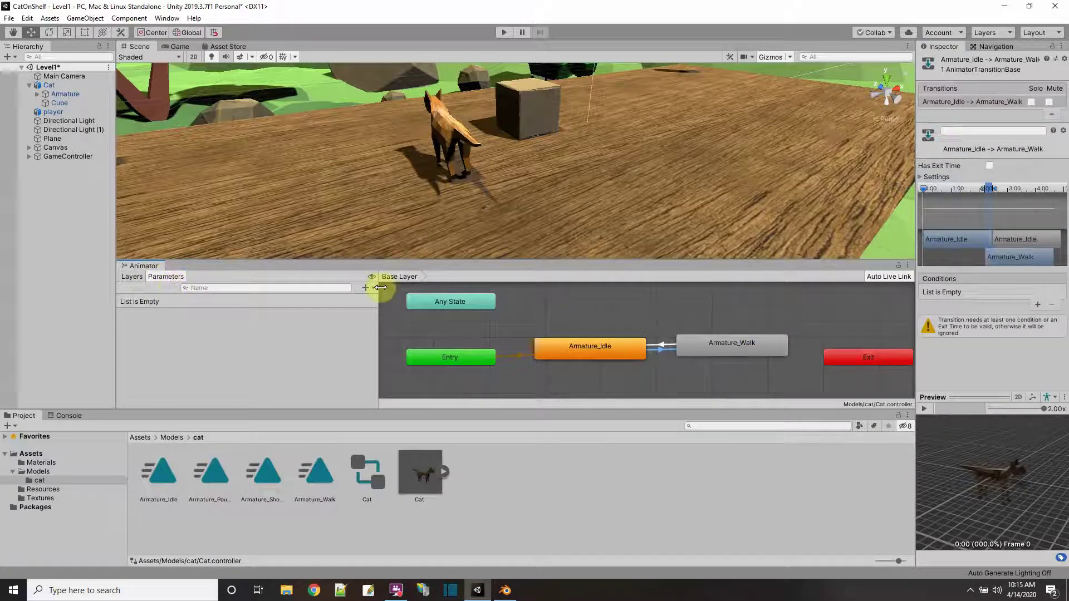
Add a Bool parameter named walk to the Cat controller
click(362, 288)
click(391, 328)
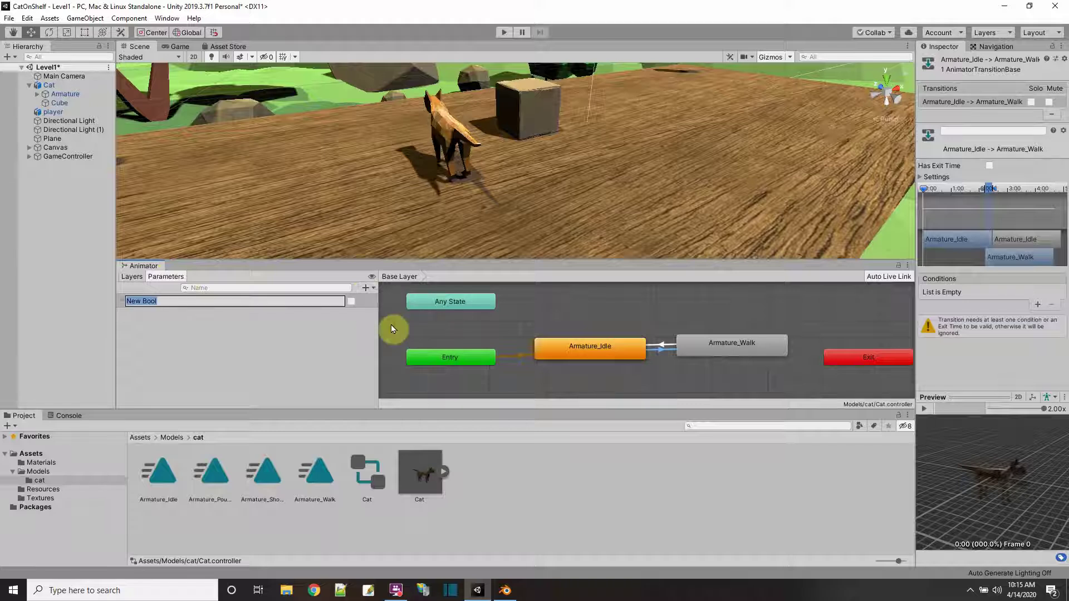
text(Wlk)
key(BackSpace)
key(BackSpace)
text(alk)
key(Return)
Require walk true on Idle→Walk and walk false on Walk→Idle
click(660, 349)
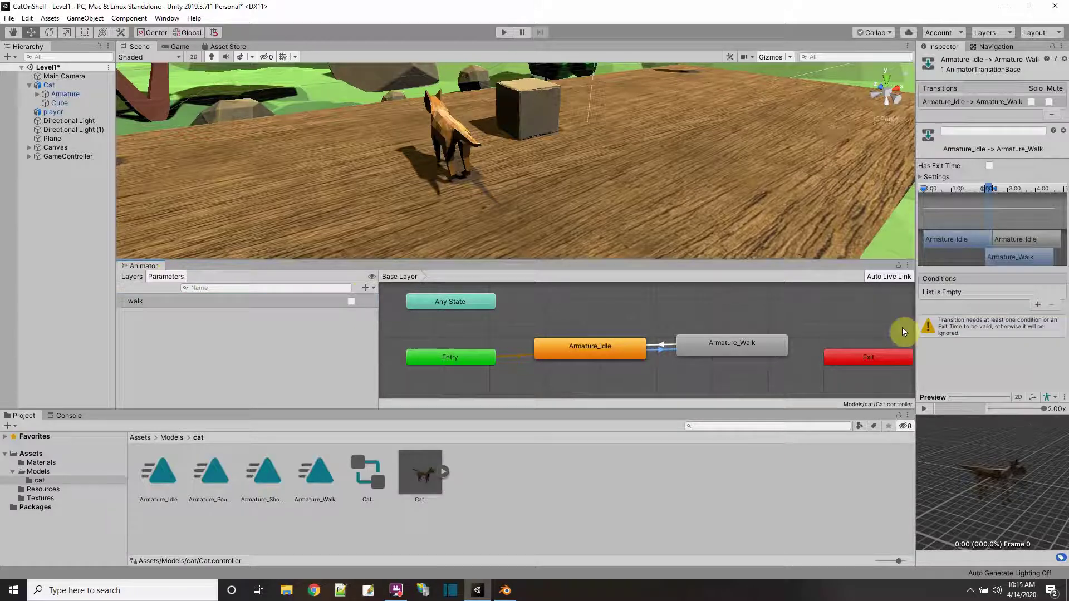
click(1037, 304)
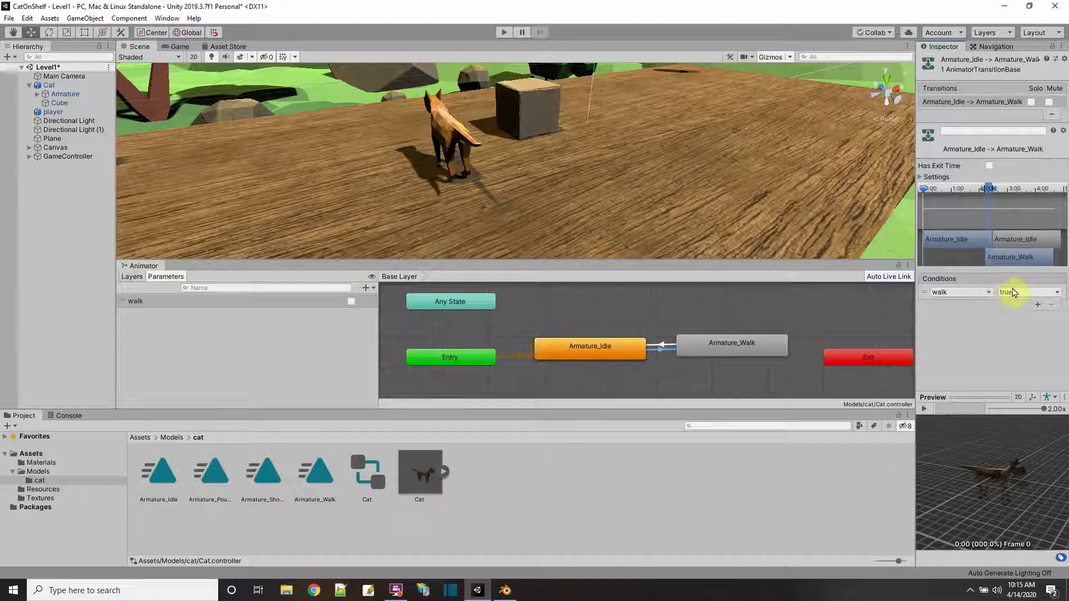
click(662, 346)
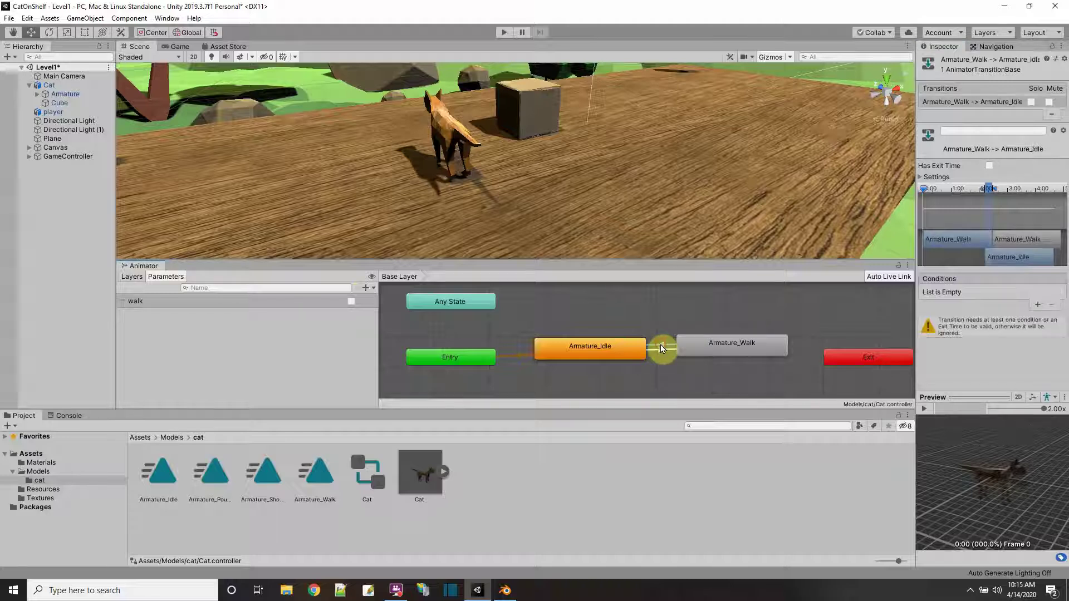
click(1038, 305)
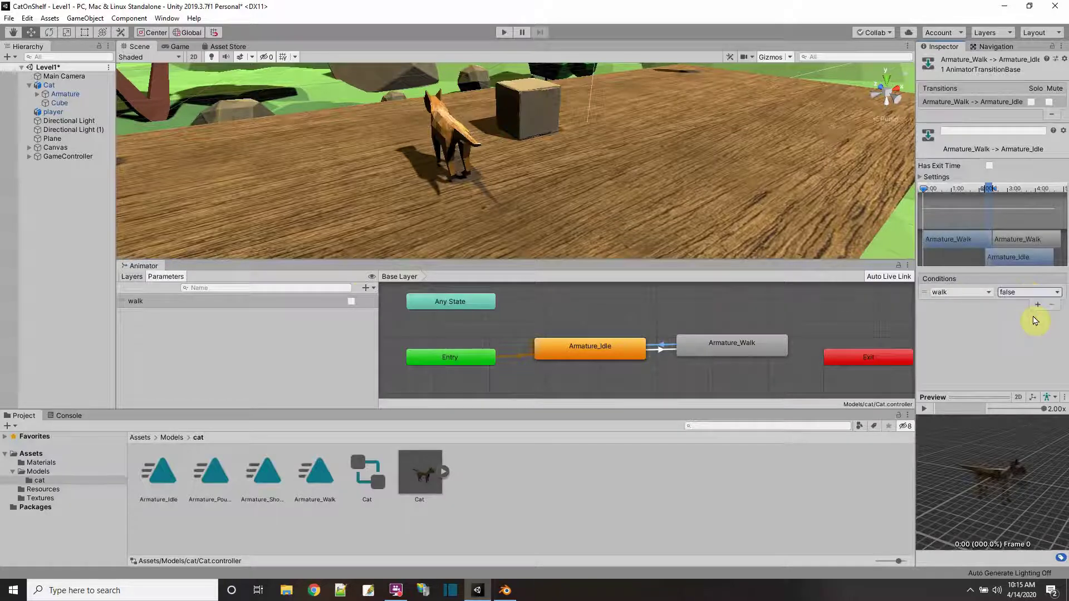
Play-test the walking cat, raising Armature_Walk speed from 2.88 to 4.49, then stop playing
click(500, 34)
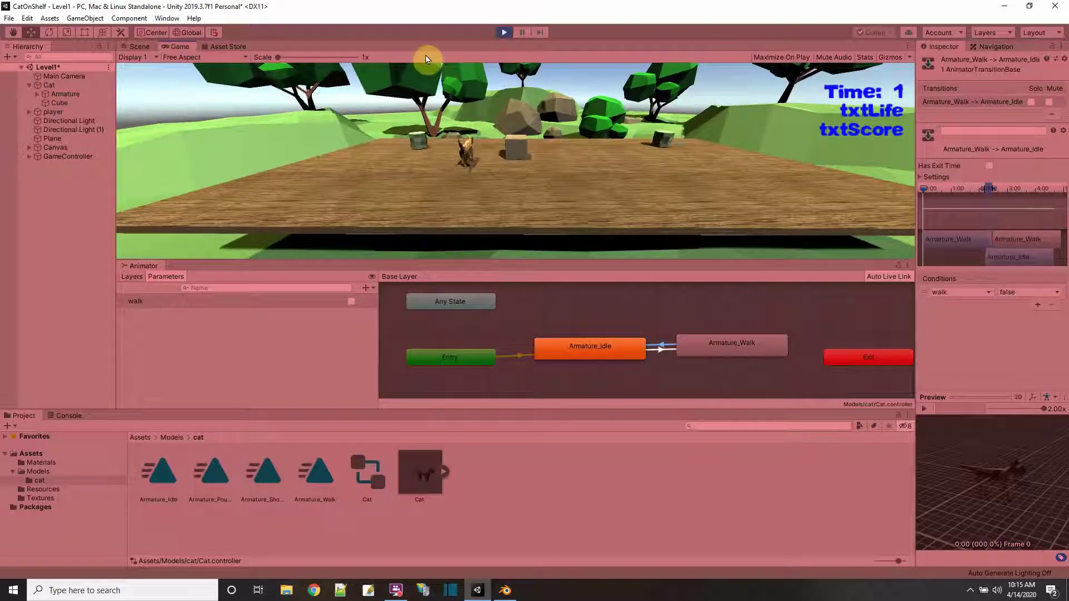
click(139, 46)
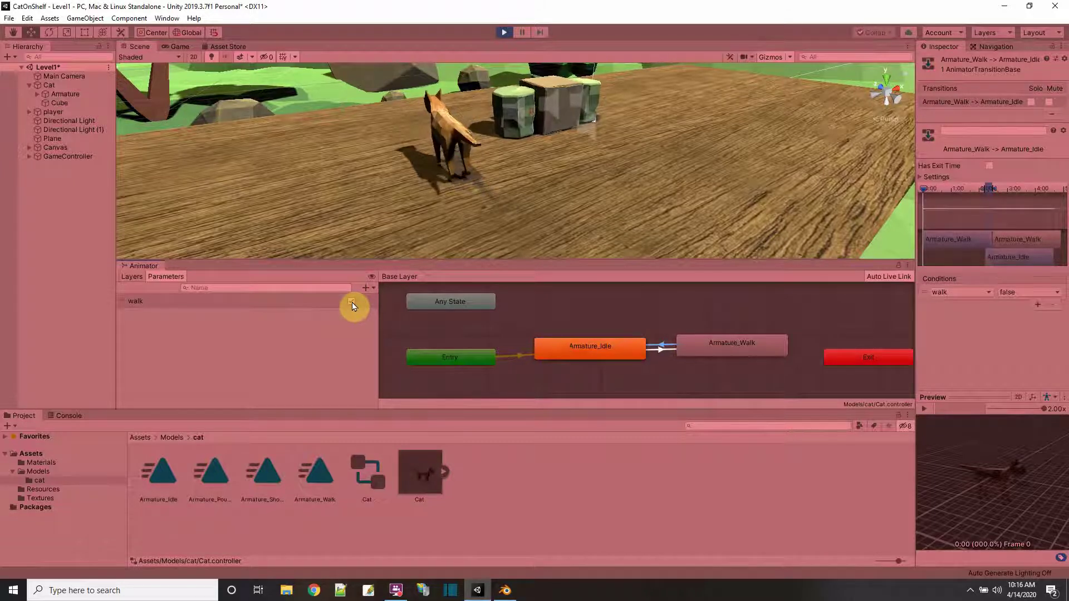
click(747, 352)
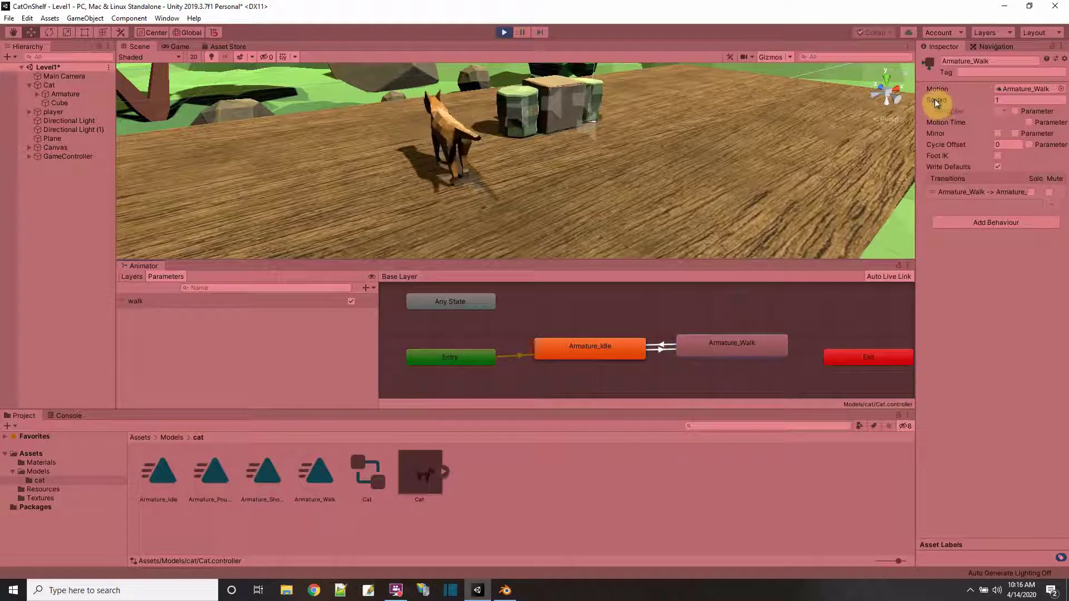
drag(939, 105, 1021, 104)
click(1018, 103)
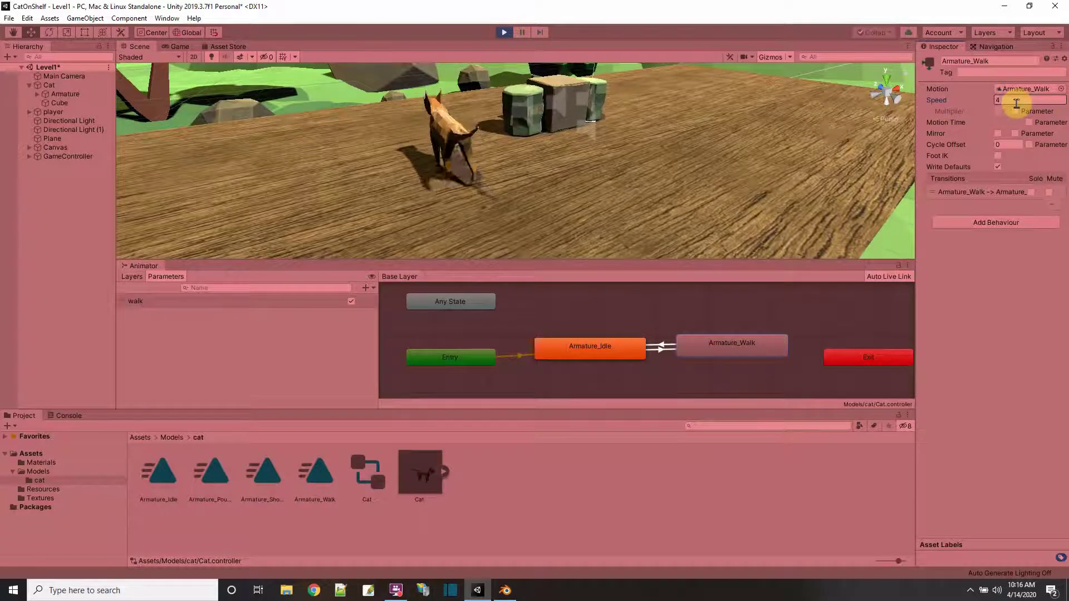
click(502, 33)
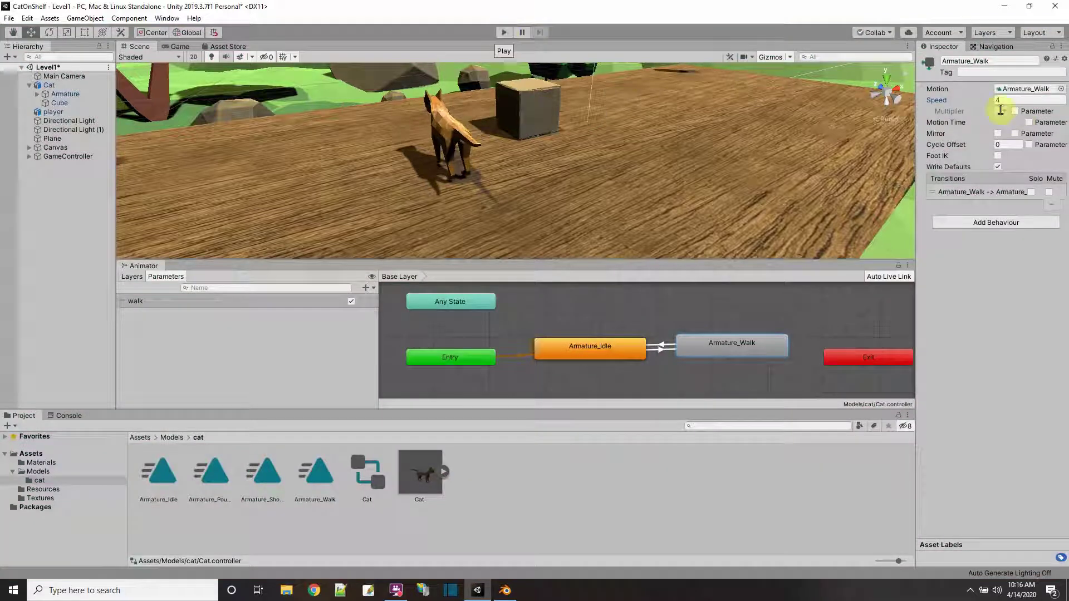
click(618, 354)
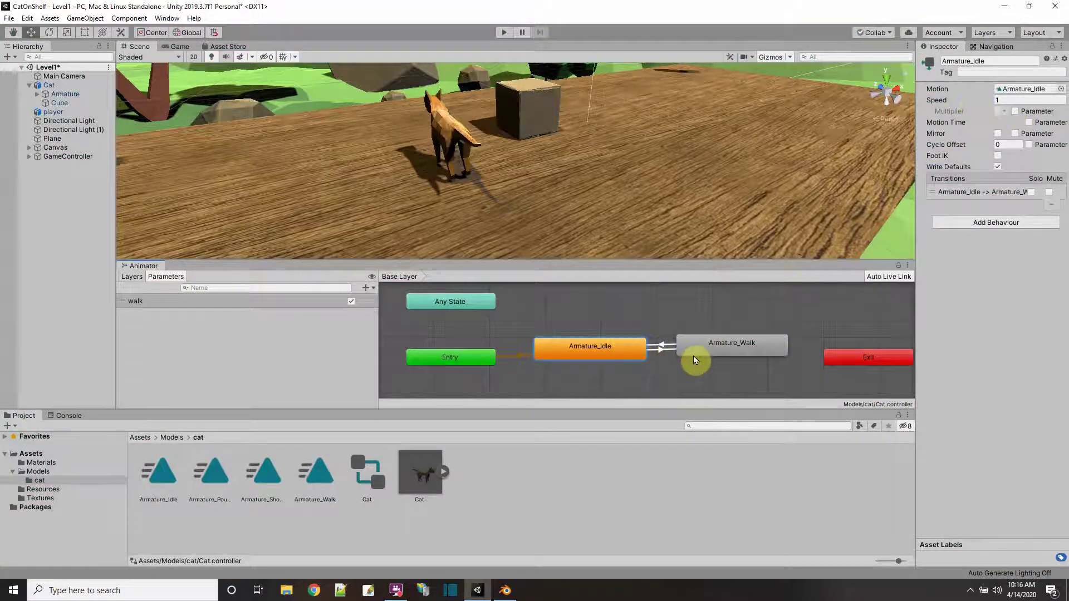
Play the Armature_Pounce clip in the Inspector preview, then load Armature_Shove into the preview
key(alt+Tab)
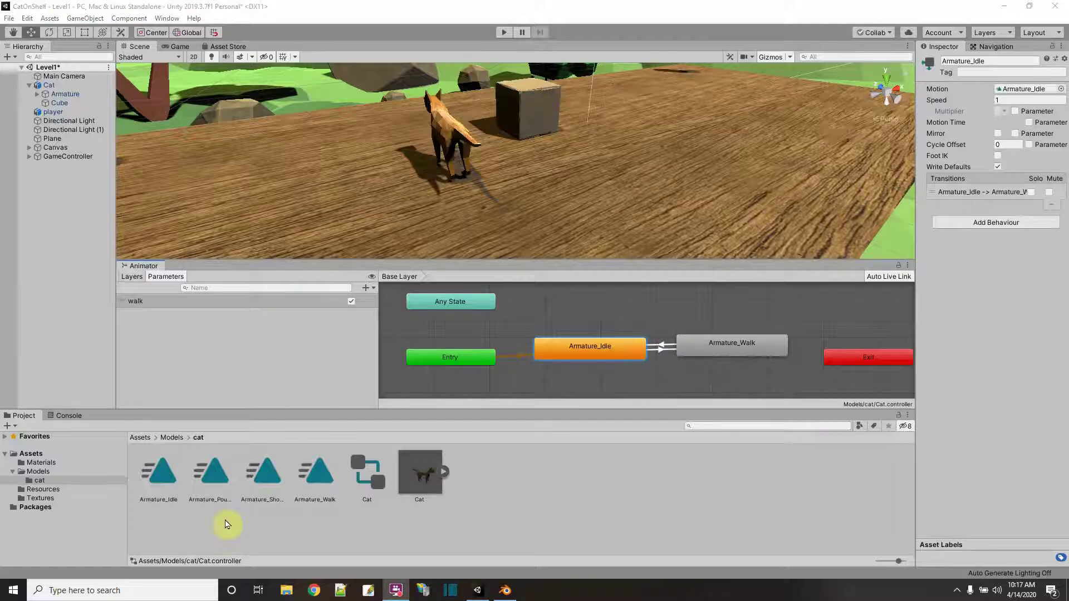
click(213, 482)
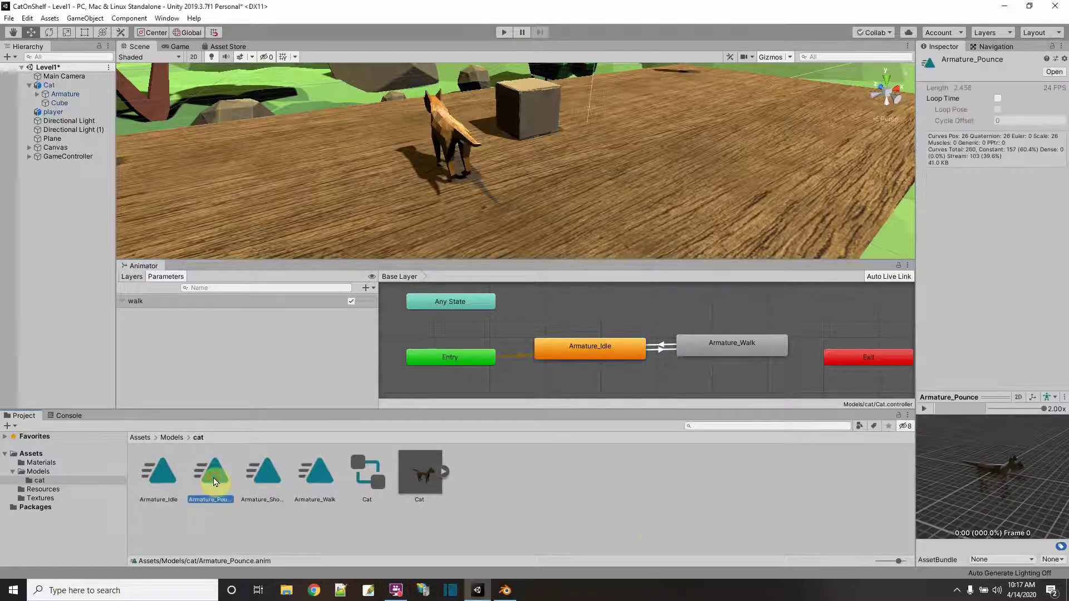
click(927, 410)
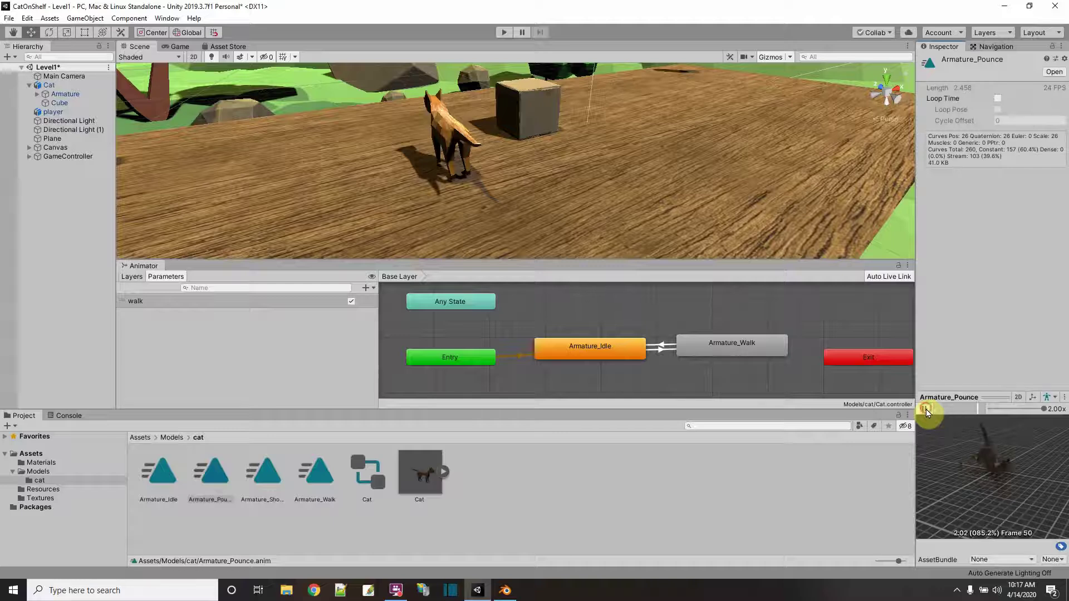
click(263, 475)
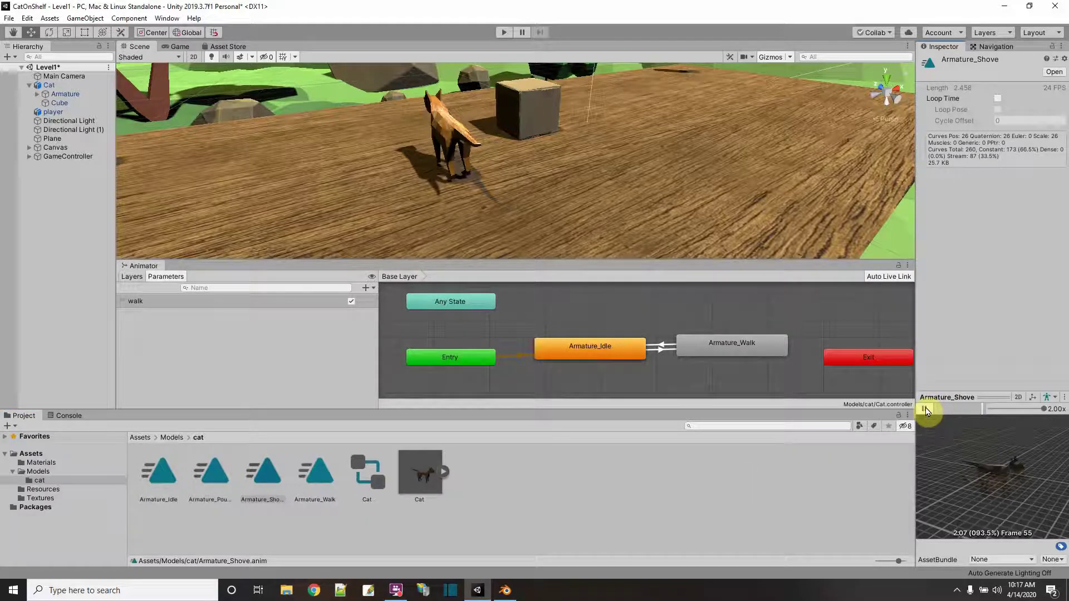
Add Armature_Shove as an animator state and arrange it near Any State, Idle and Walk
click(924, 409)
drag(263, 474, 600, 312)
drag(379, 364, 251, 359)
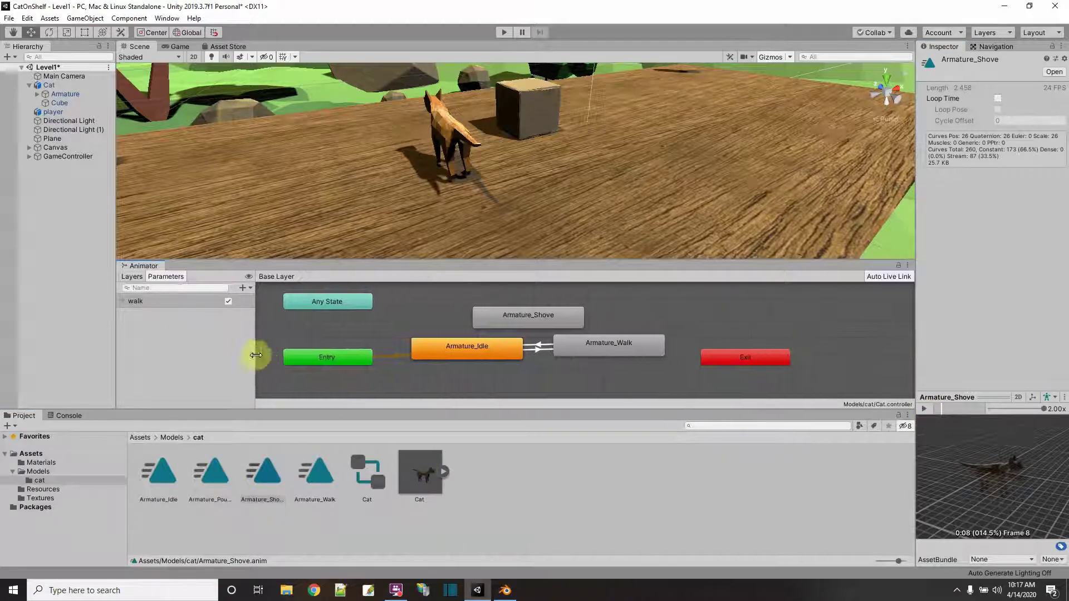
click(474, 315)
click(445, 367)
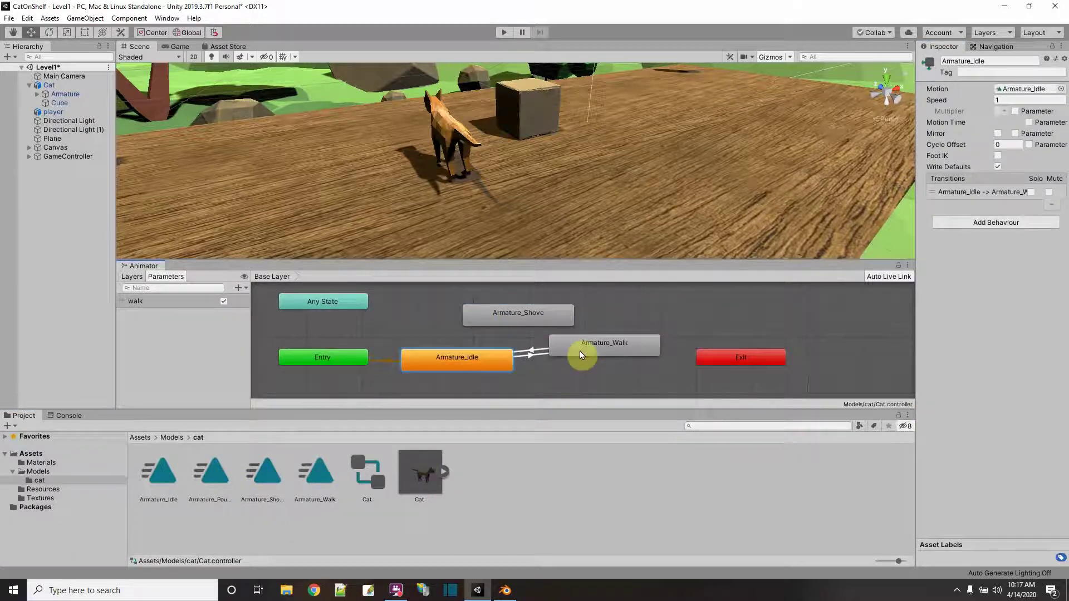
drag(580, 354, 579, 362)
drag(506, 321, 477, 309)
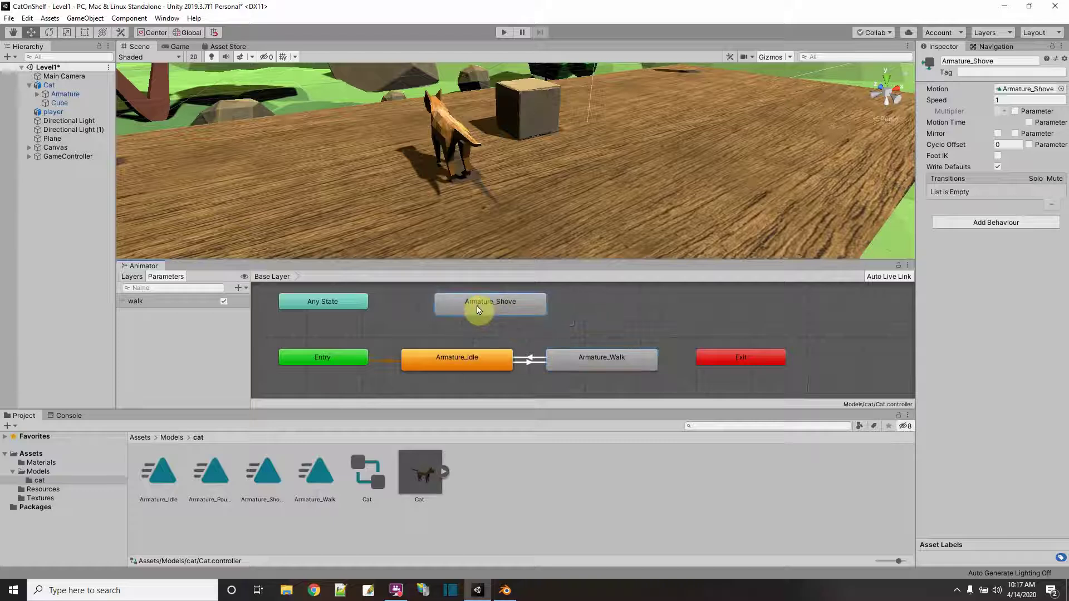
Make a transition from Any State to Armature_Shove
click(329, 303)
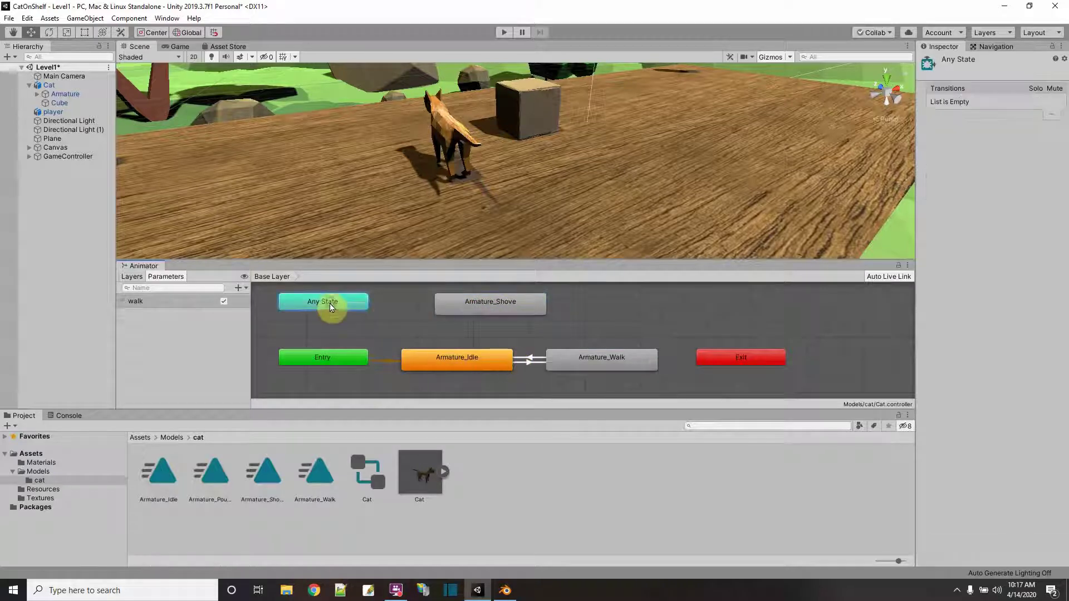
right_click(330, 303)
click(459, 310)
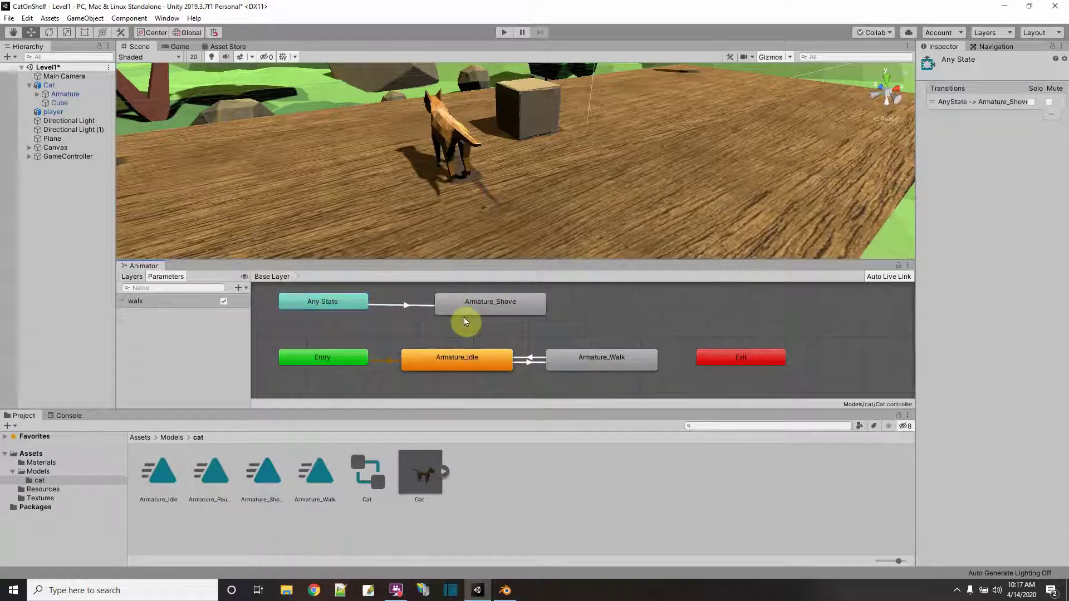
click(239, 289)
Create a shove trigger and make it the condition on Any State→Armature_Shove
click(252, 339)
text(sho)
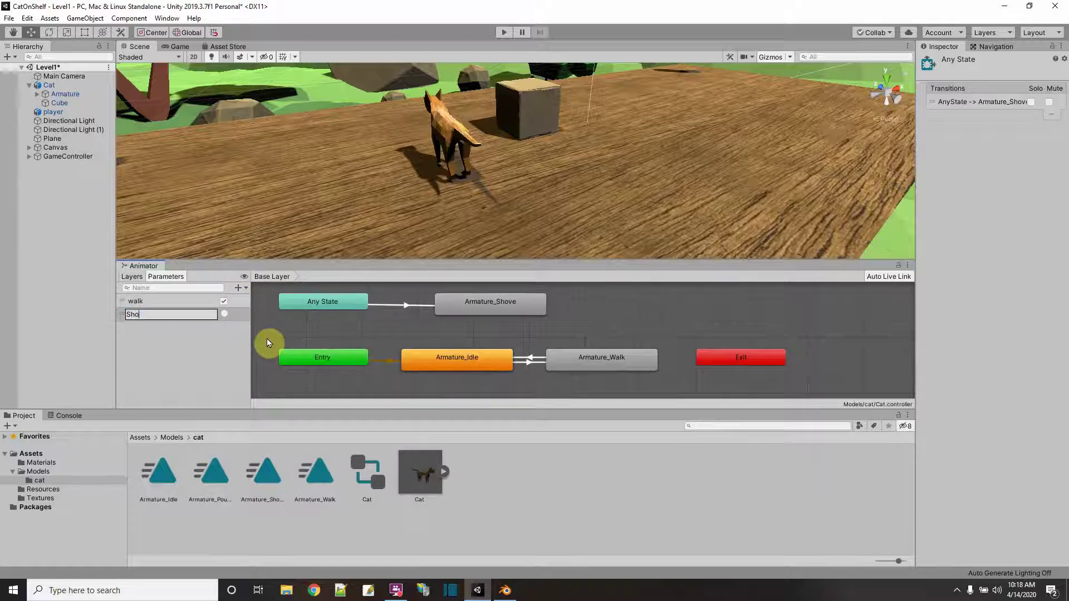
text(ve)
key(Return)
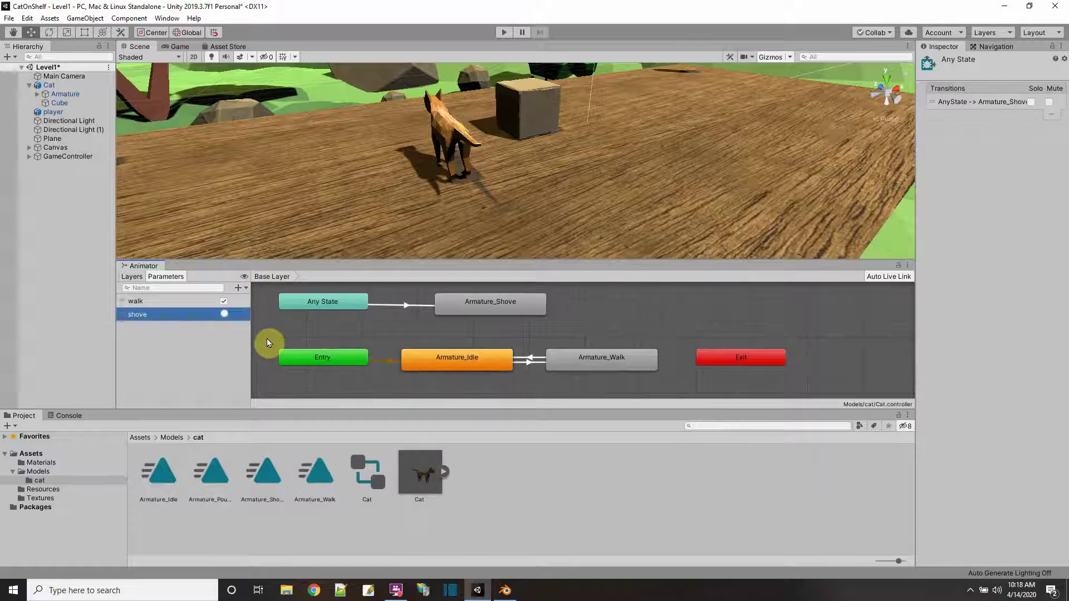
click(397, 307)
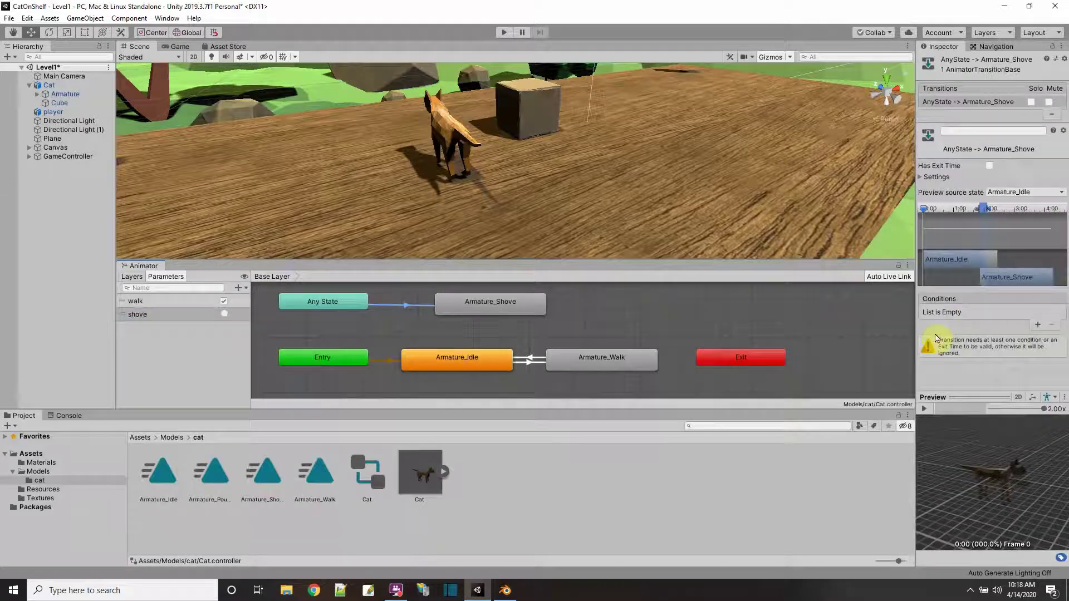
click(1036, 328)
click(968, 313)
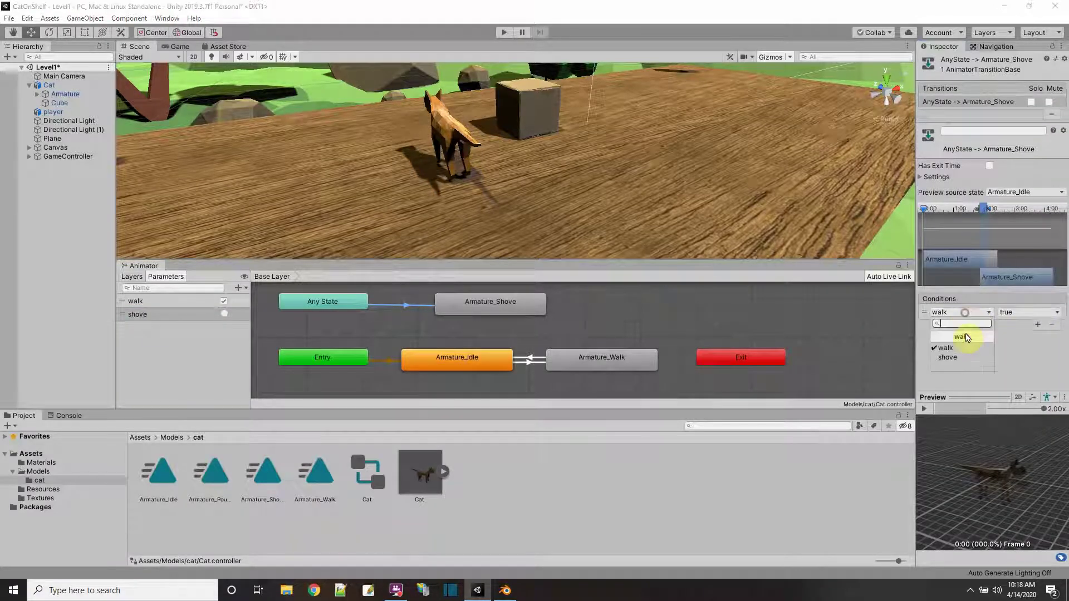
click(971, 352)
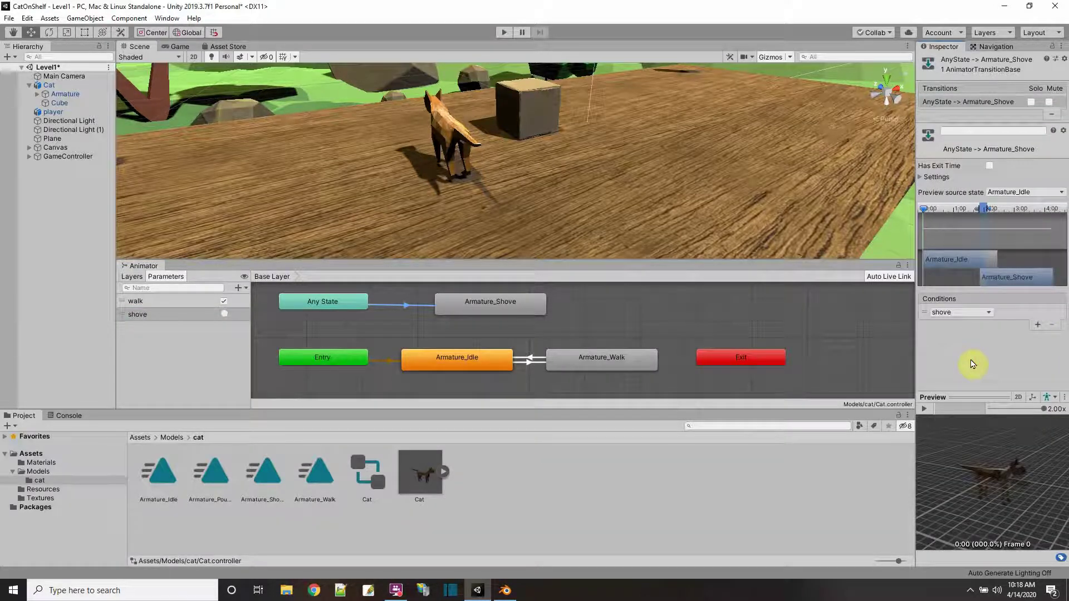
Add a transition from Armature_Shove back to Armature_Idle
right_click(517, 306)
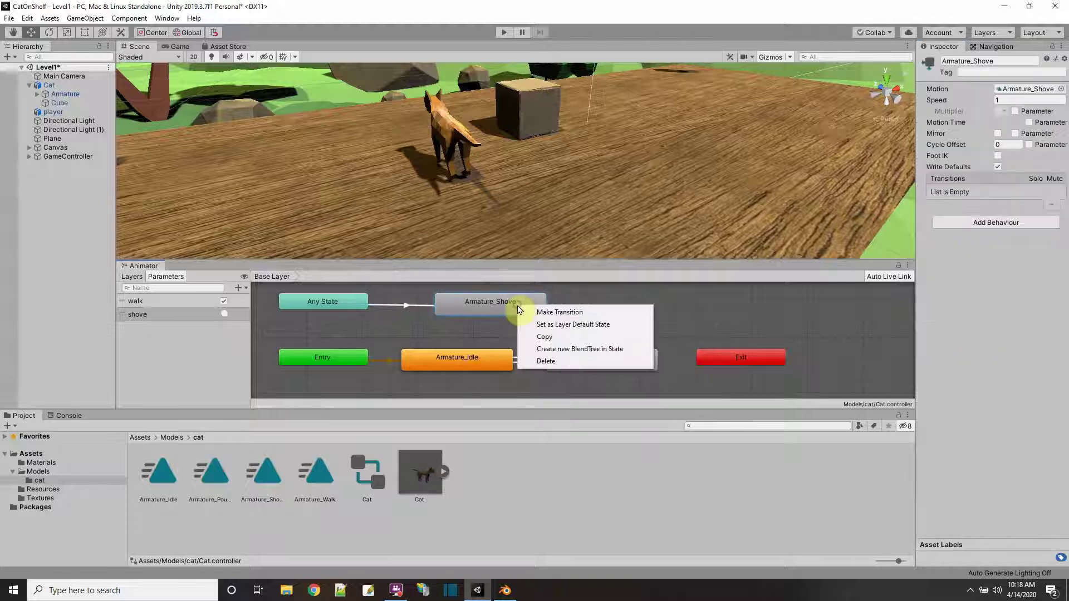
click(527, 310)
click(480, 364)
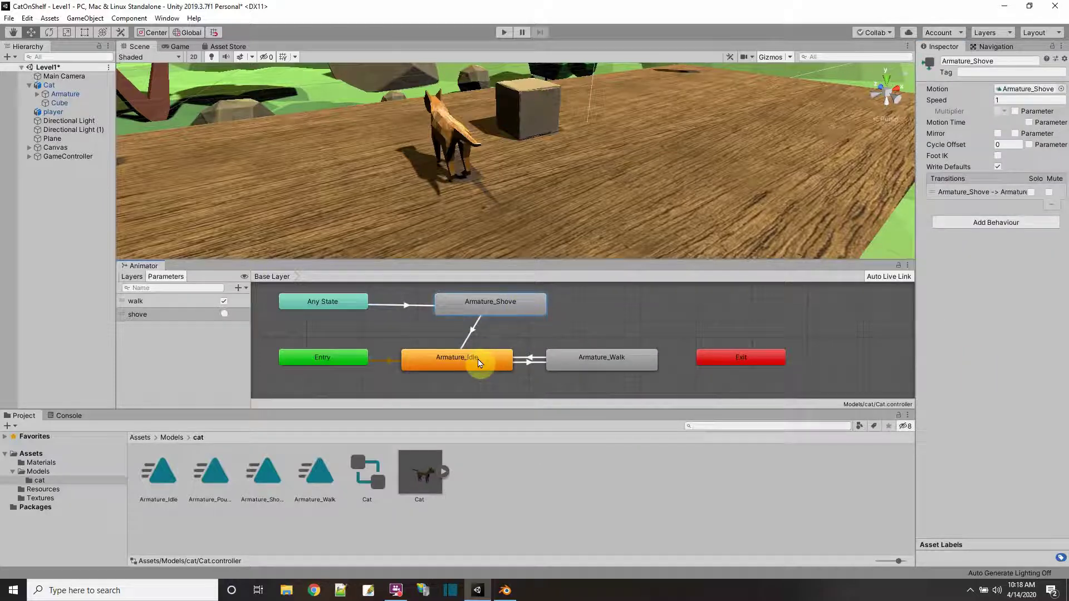
click(473, 332)
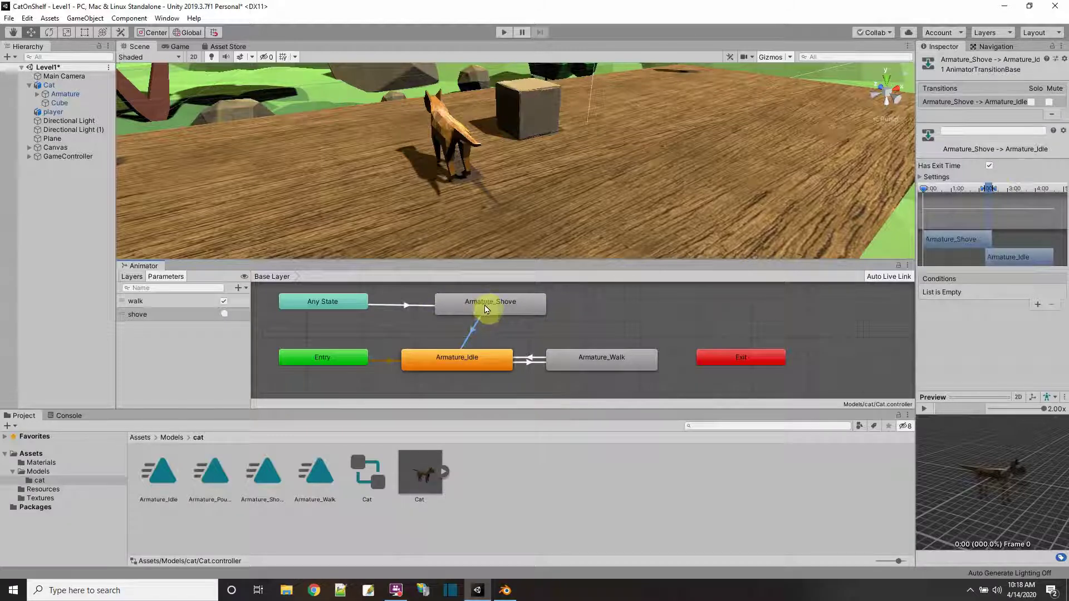
Turn walk off, enter Play mode and fire the shove trigger in the scene view
click(223, 302)
click(504, 31)
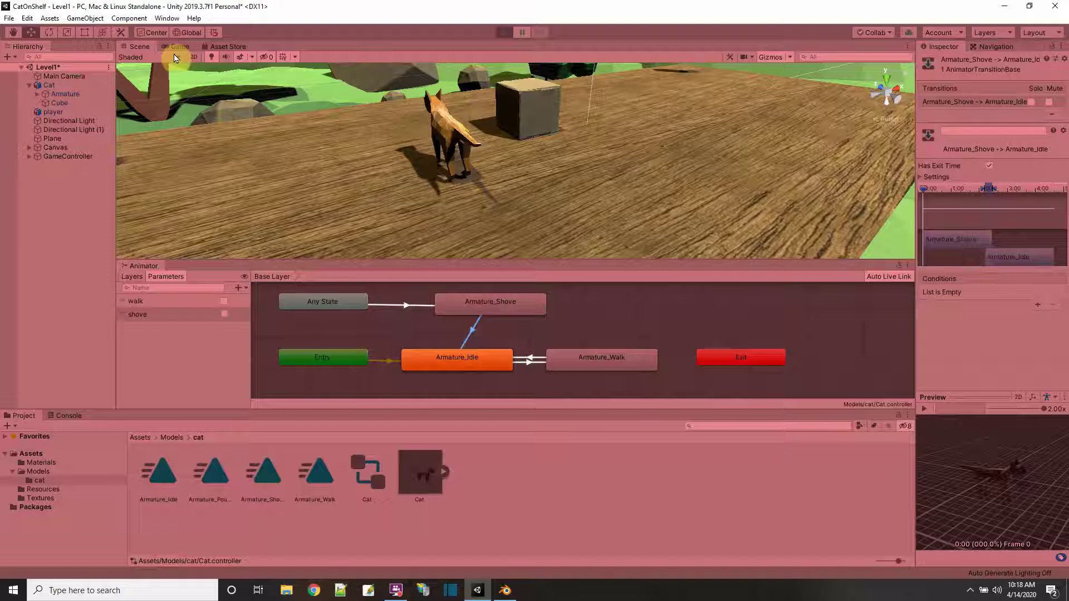
click(132, 46)
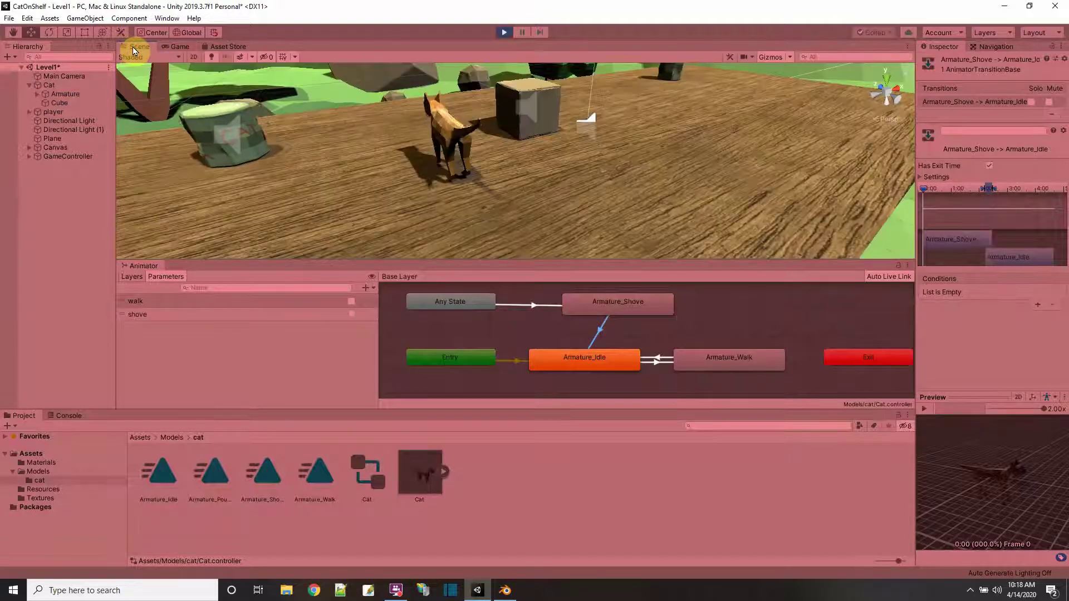
click(352, 314)
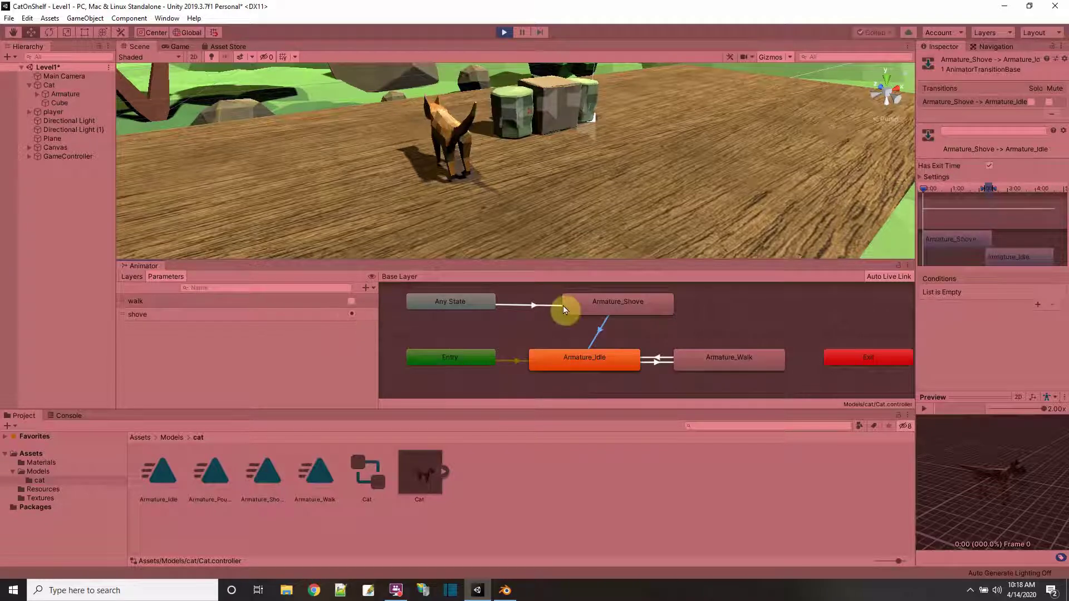
Try Armature_Shove speed 4.5, settle on 3, then leave Play mode
click(583, 304)
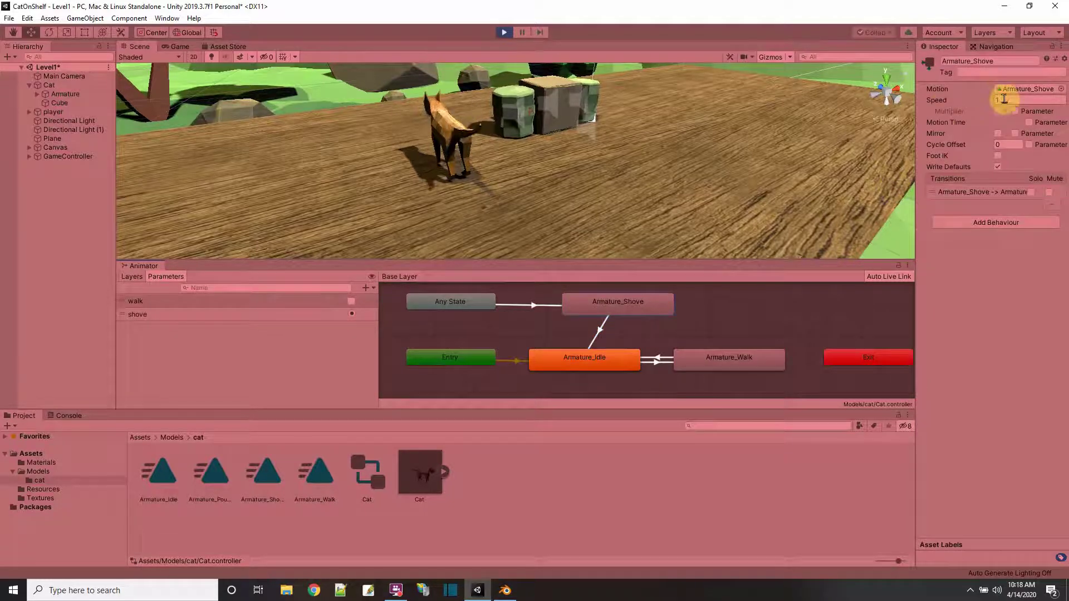
text(4.5)
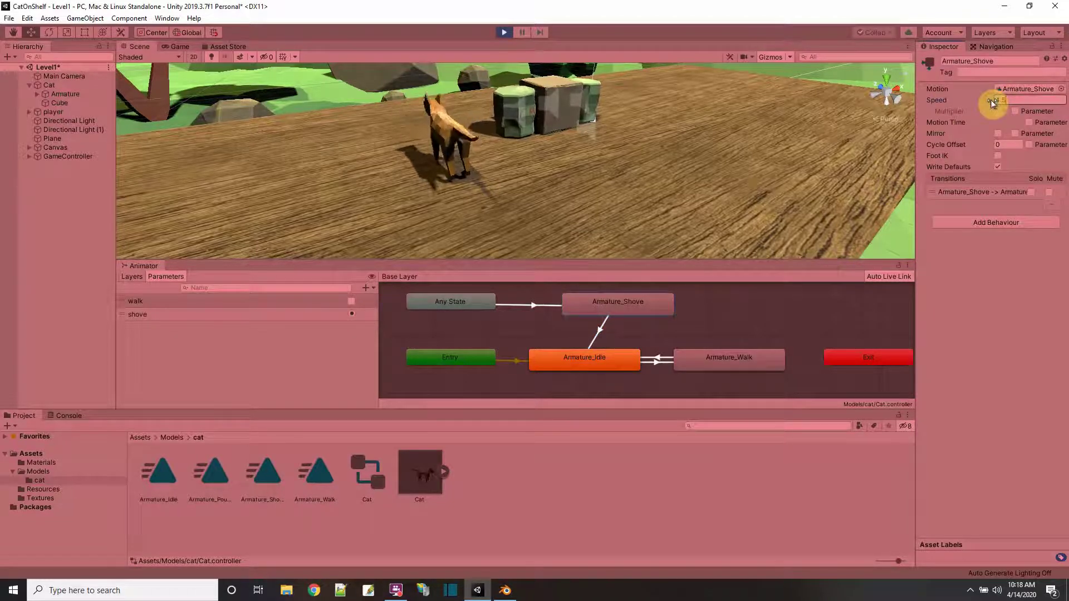
click(351, 314)
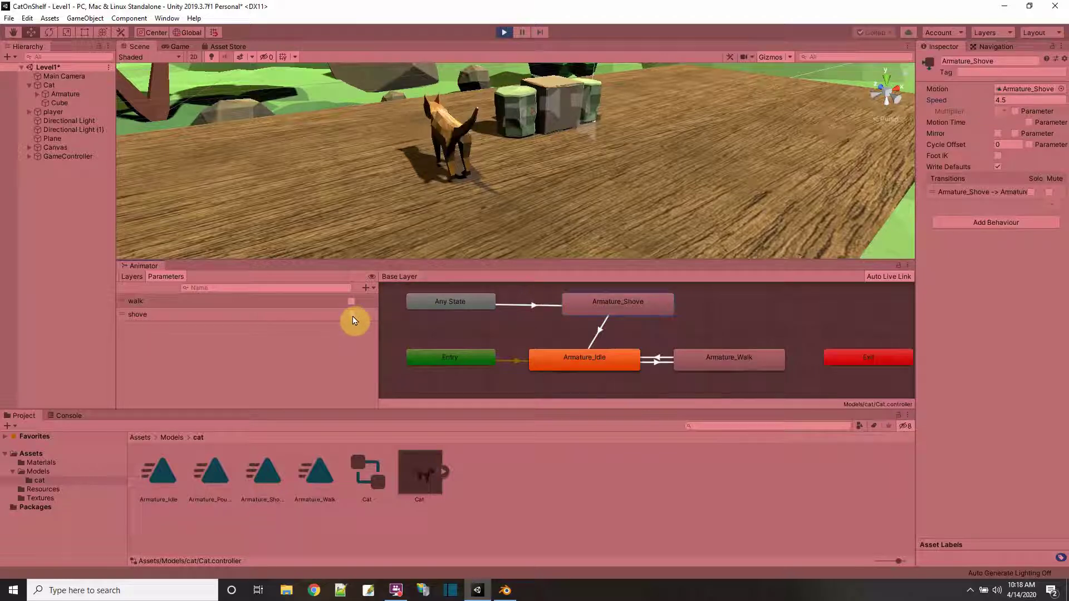
click(1014, 101)
text(3)
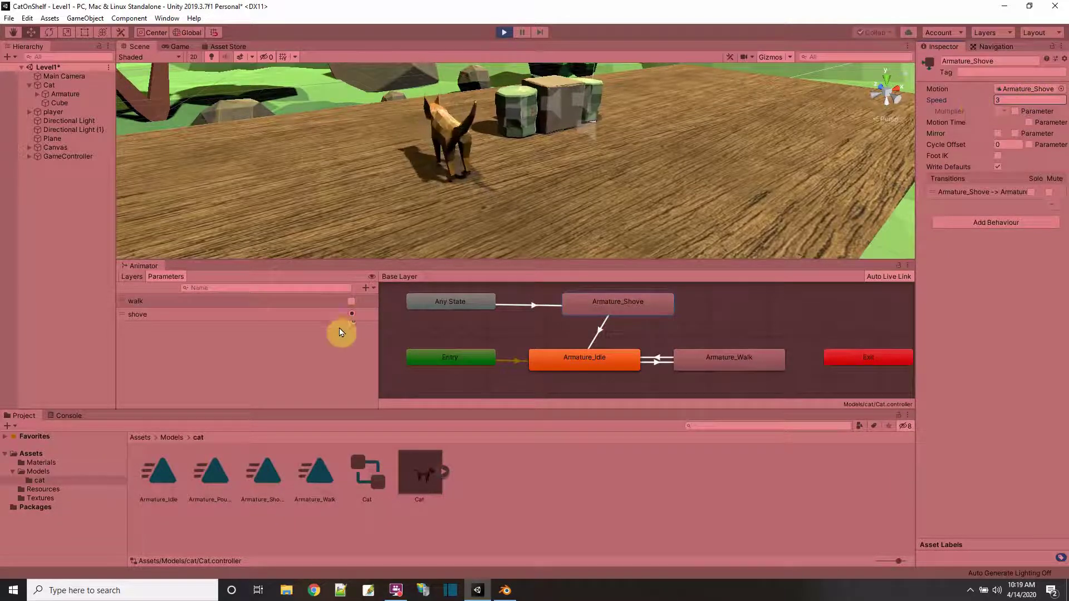
click(352, 314)
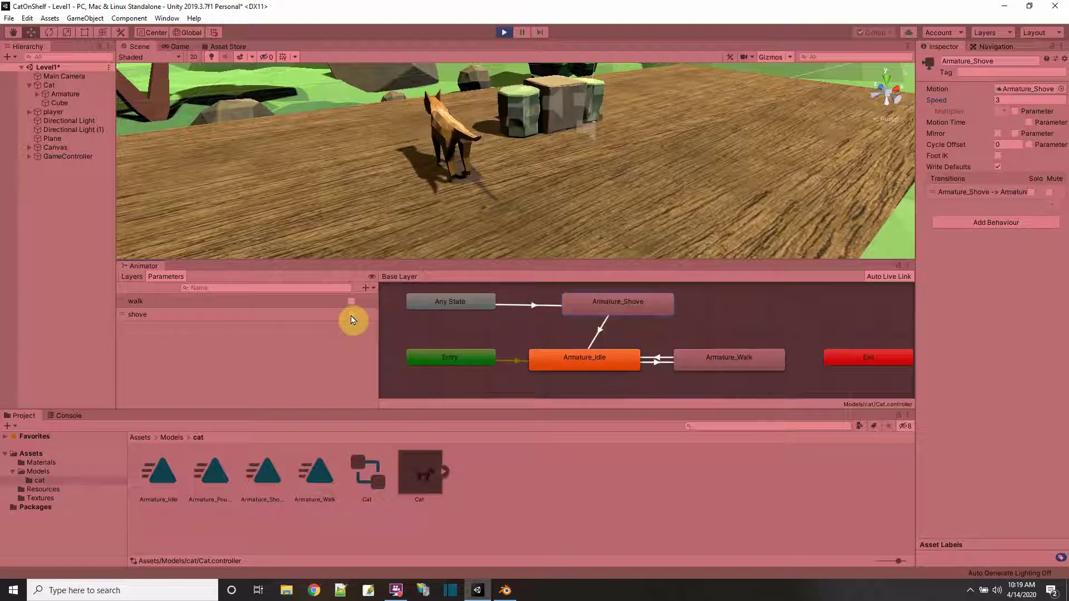
click(501, 32)
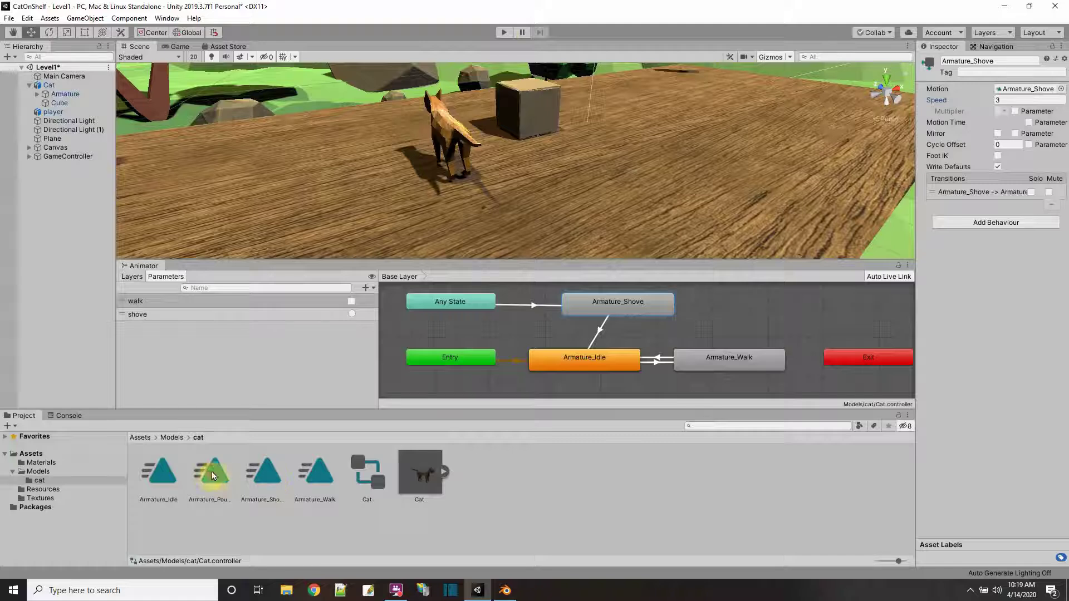
Add Armature_Pounce as a state and arrange it beside Armature_Shove above Idle
drag(212, 475, 733, 306)
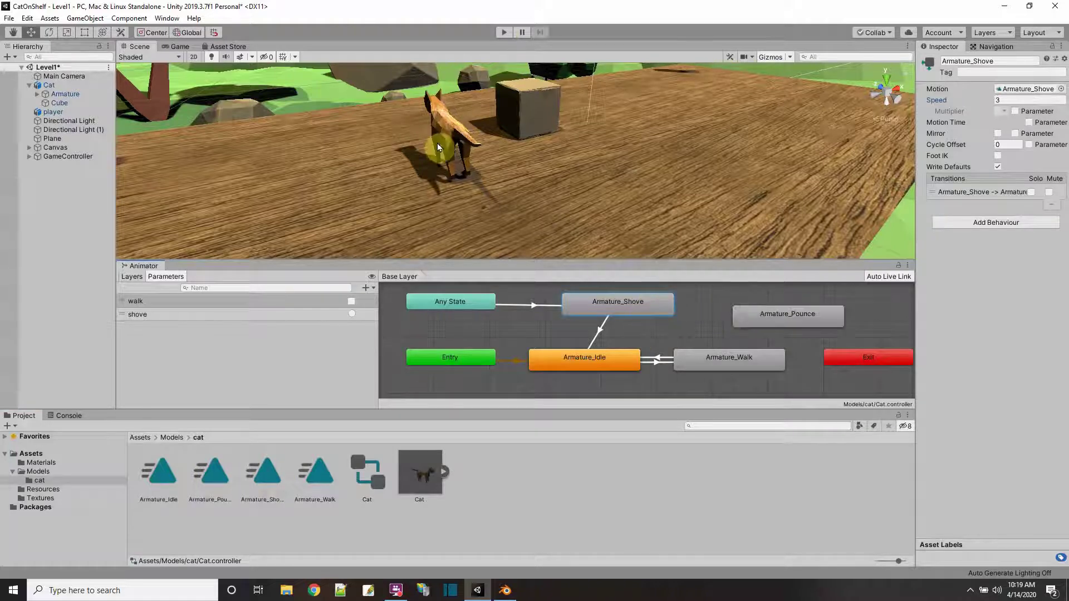
drag(631, 313, 600, 315)
drag(770, 313, 718, 310)
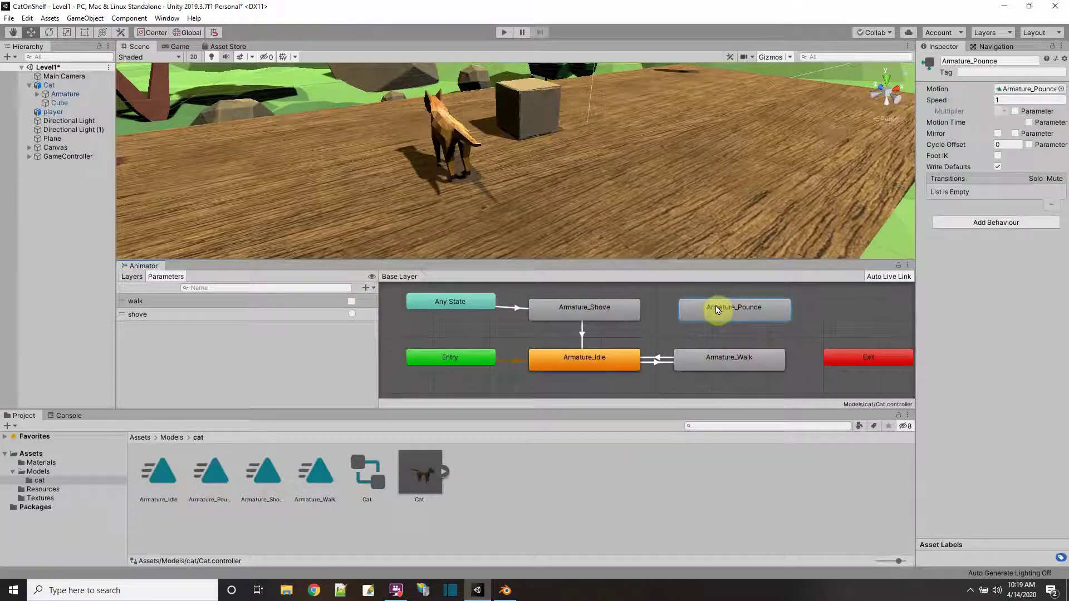
drag(547, 308, 552, 320)
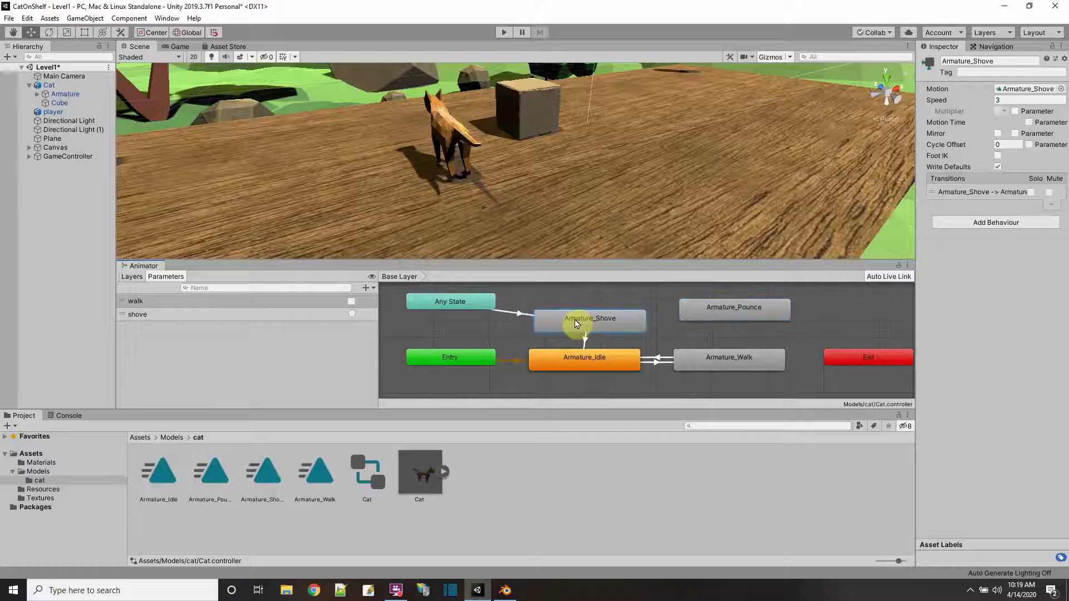
Preview the Armature_Pounce clip, then delete the Armature_Pounce state from the graph
click(210, 476)
click(926, 410)
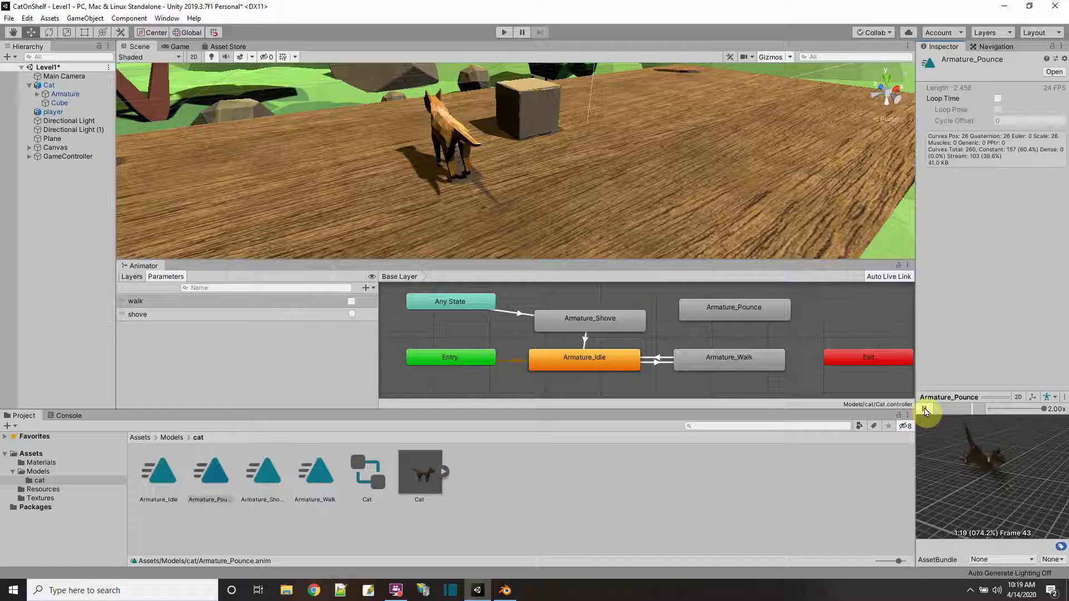
click(925, 410)
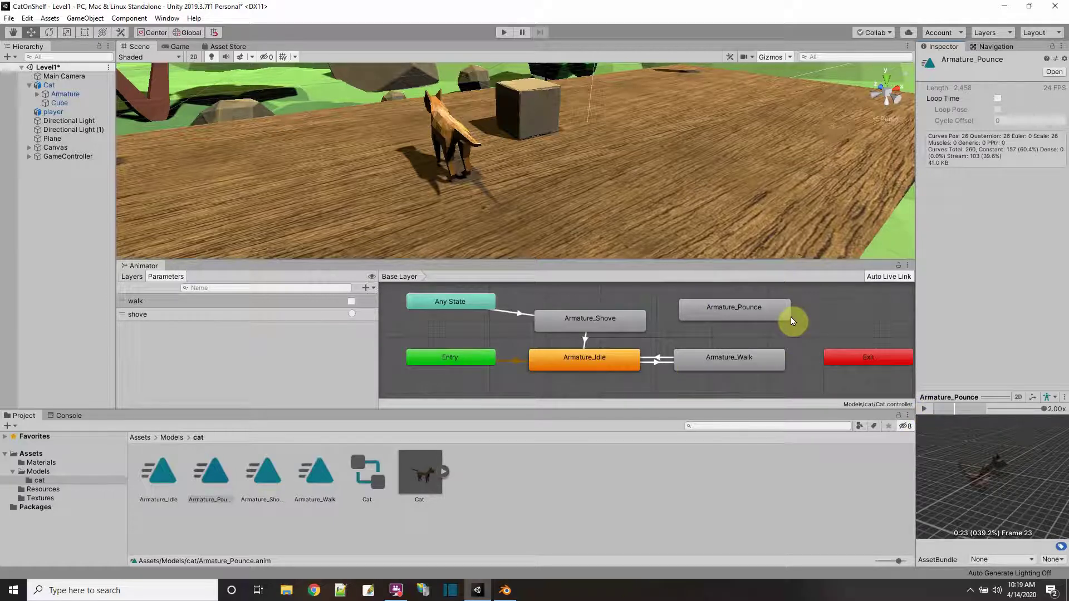
click(760, 309)
key(Delete)
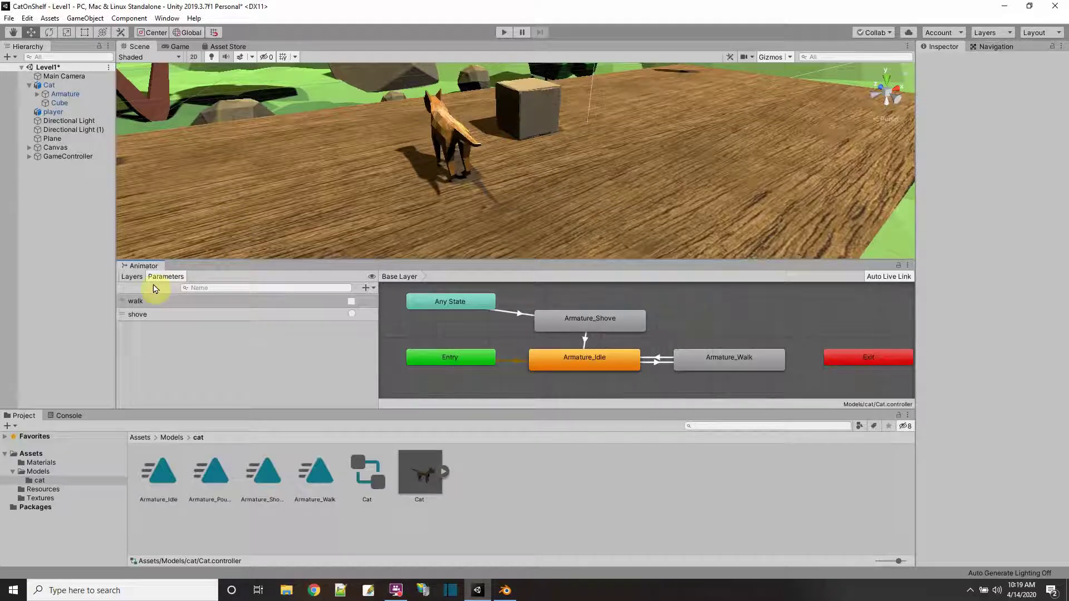
Dock the Animator in the bottom panel and expand Cat's armature down to select LPaw
drag(135, 267, 115, 416)
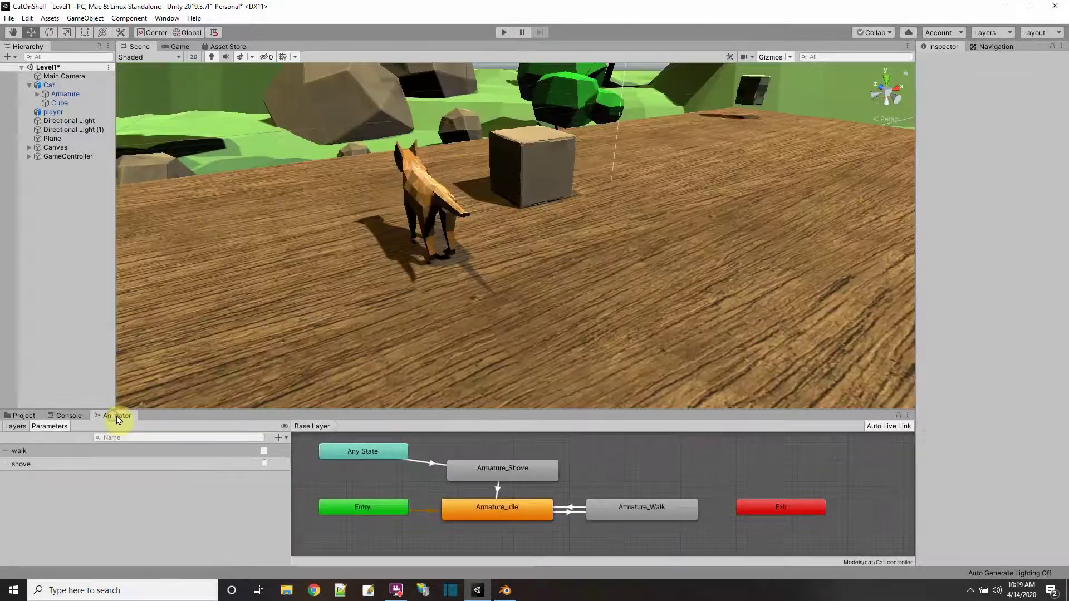
click(12, 416)
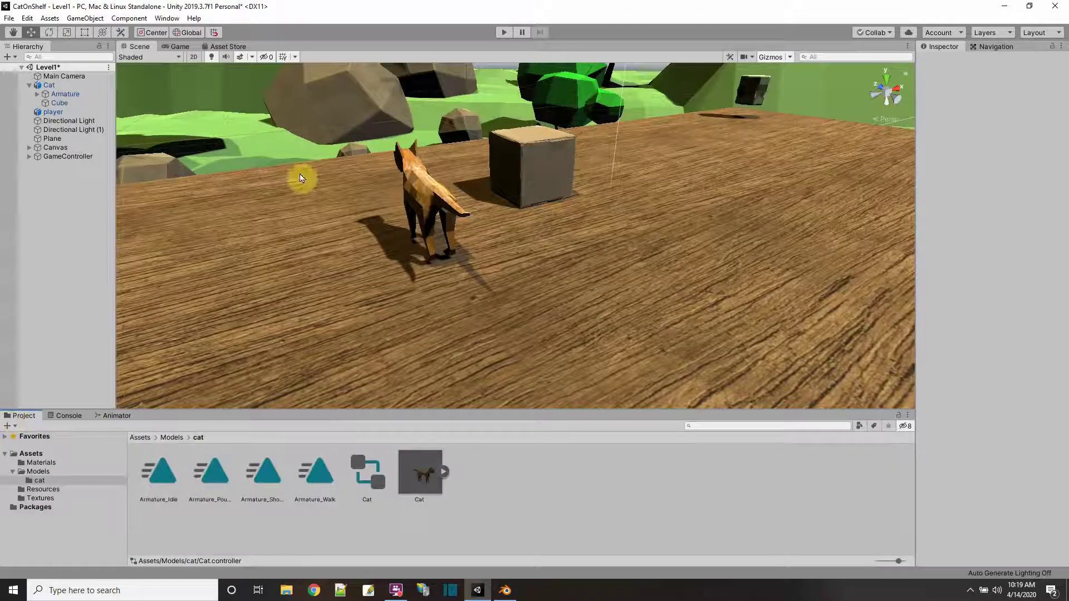
click(44, 86)
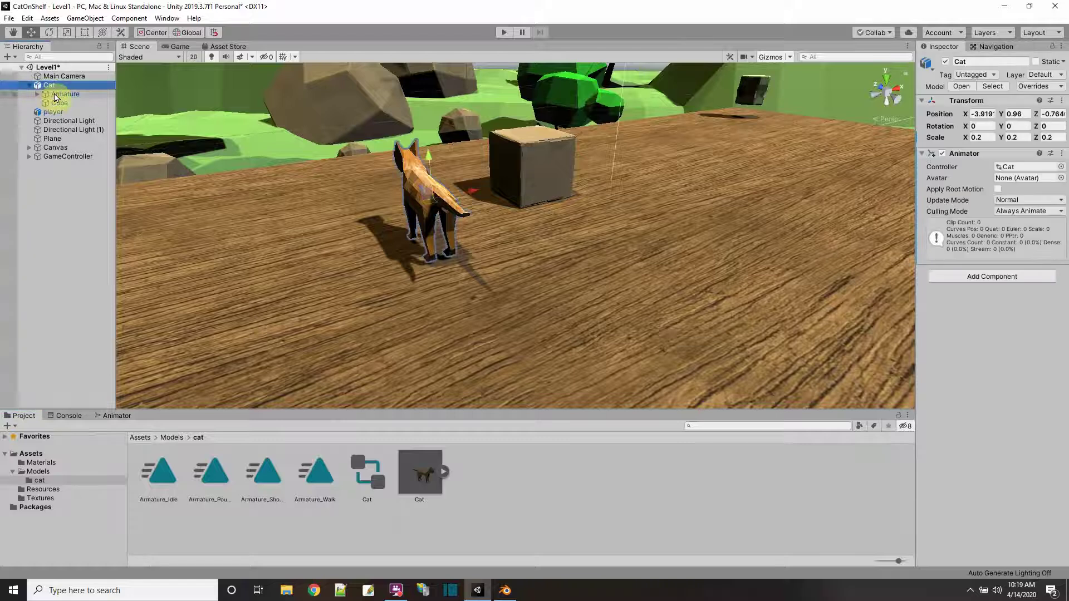
click(61, 94)
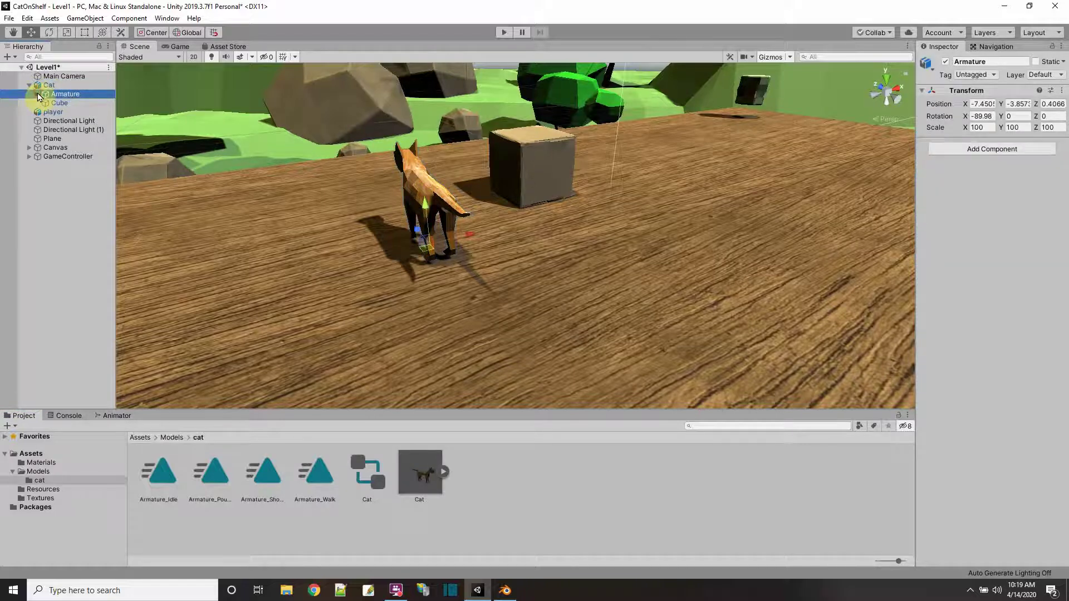
click(37, 94)
click(45, 103)
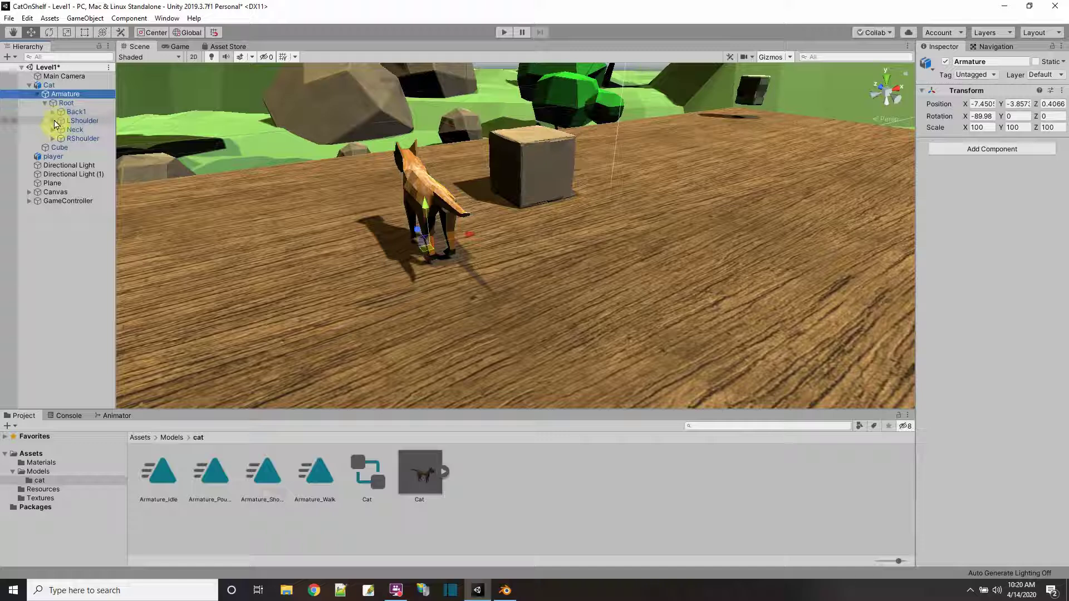
click(52, 121)
click(61, 130)
click(69, 138)
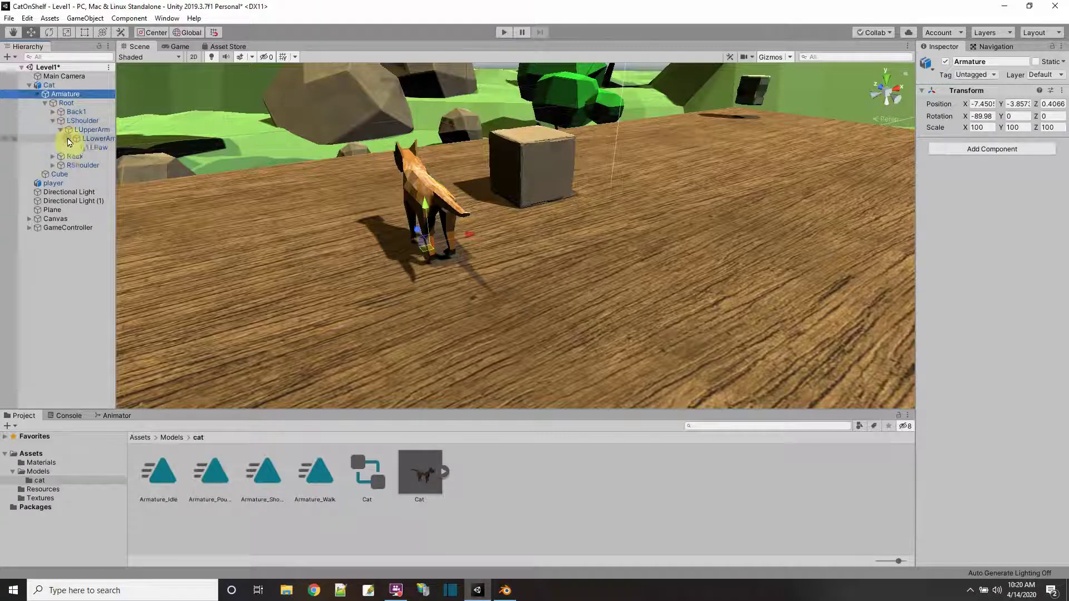
drag(116, 153, 152, 156)
scroll(446, 299, up, 5)
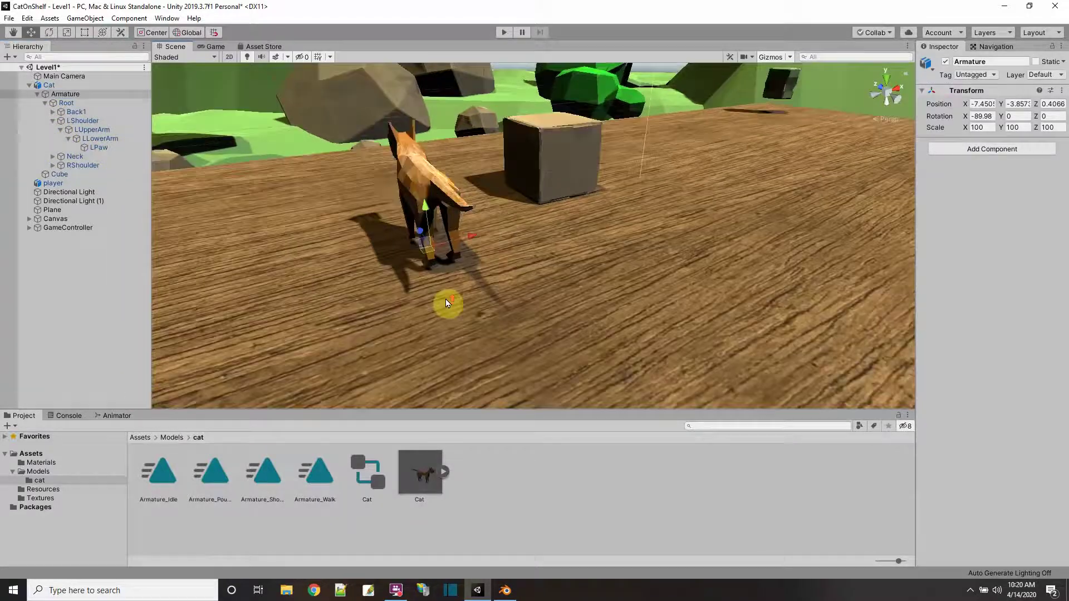
scroll(428, 307, down, 2)
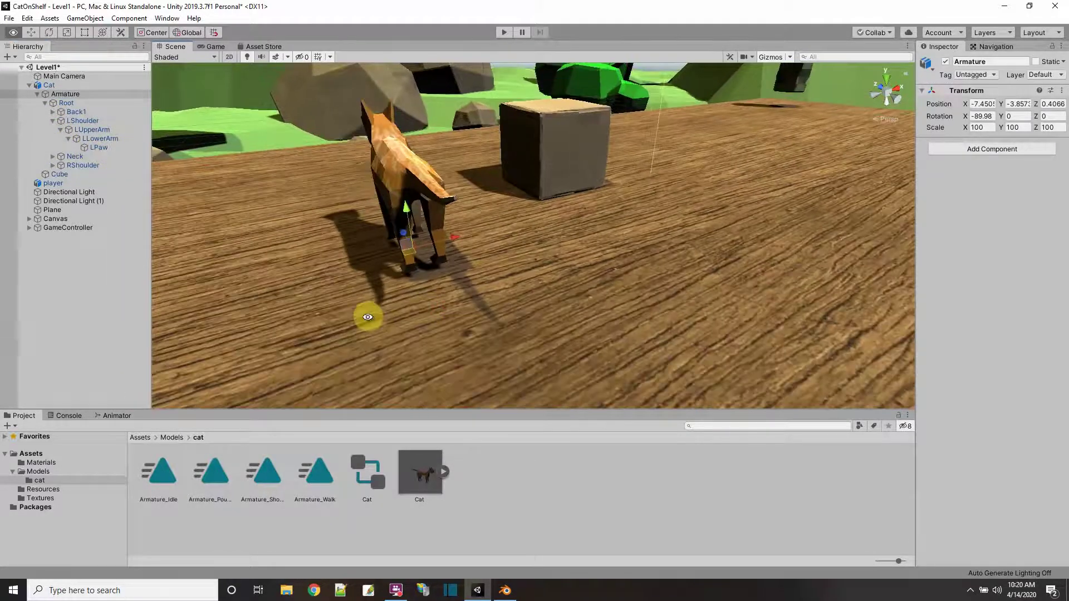
click(96, 147)
Add a Sphere Collider to LPaw and shrink its radius to 0.005 around the paw
right_drag(381, 286, 436, 298)
scroll(775, 217, up, 5)
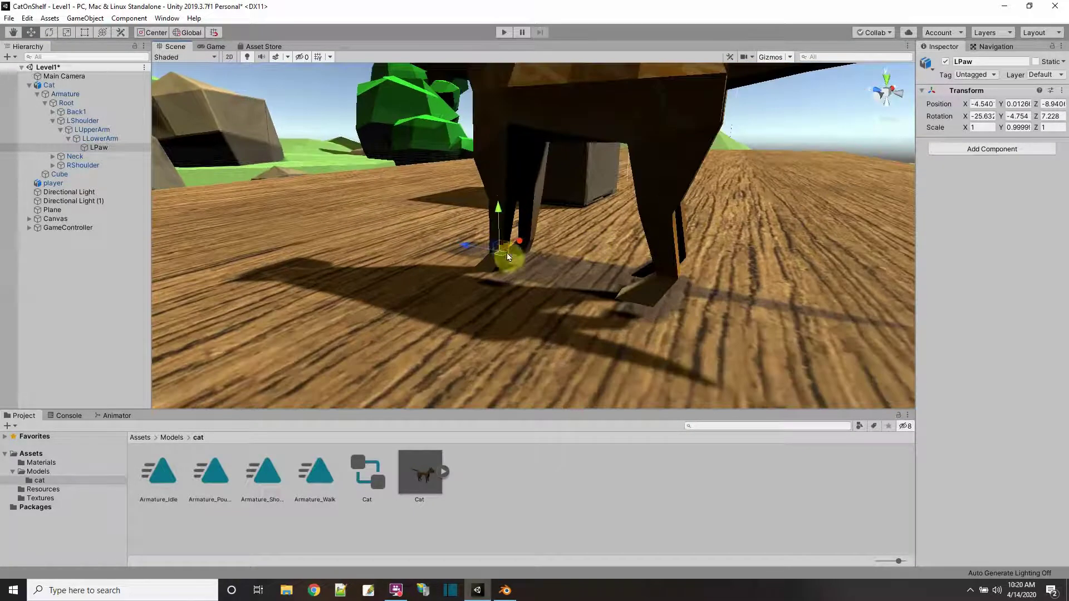
click(100, 148)
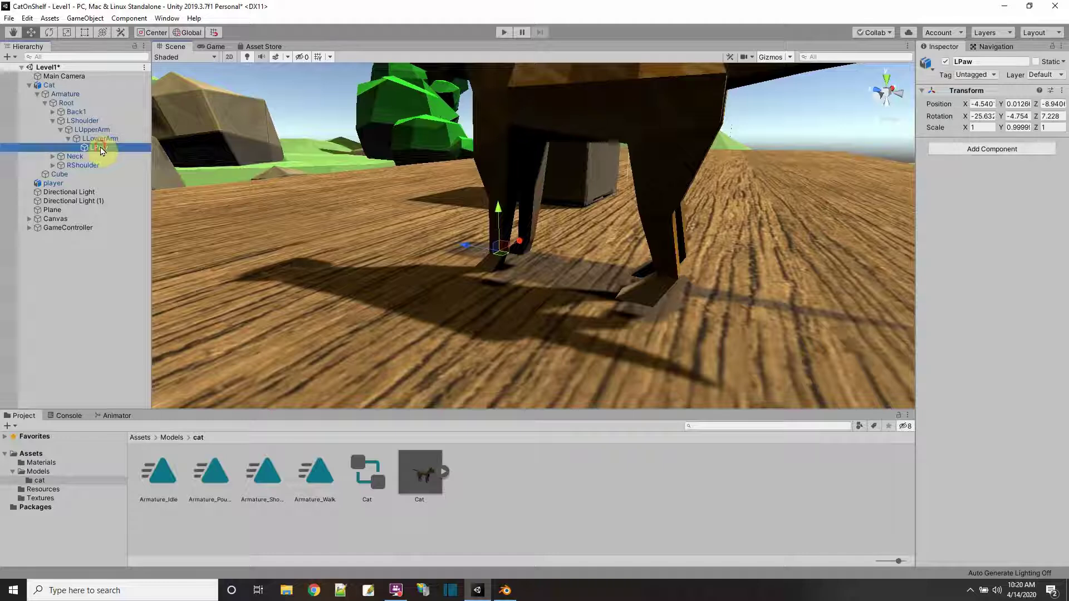
click(986, 149)
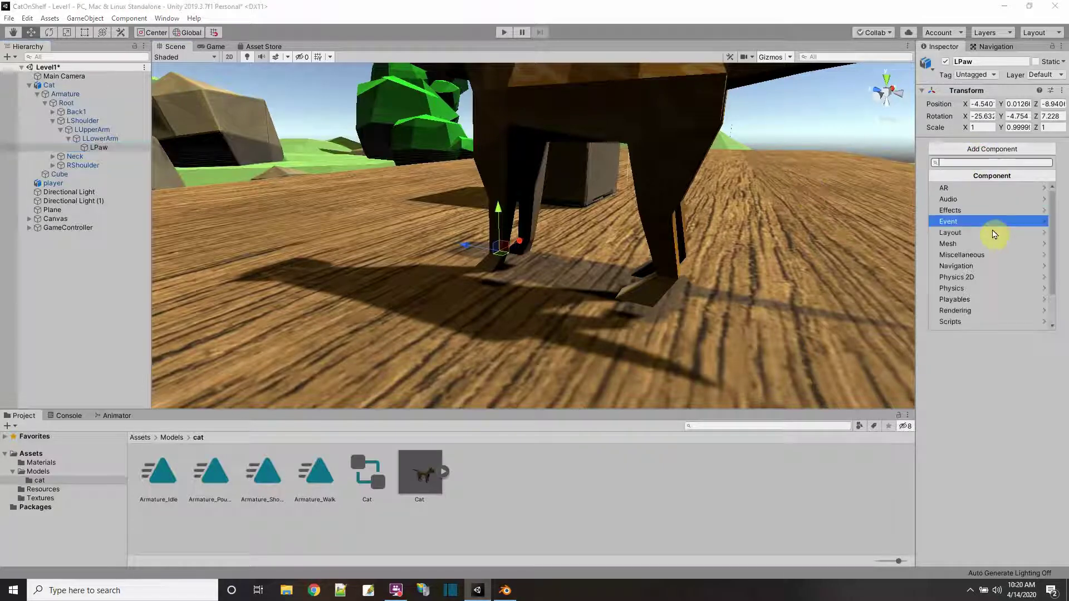
click(977, 288)
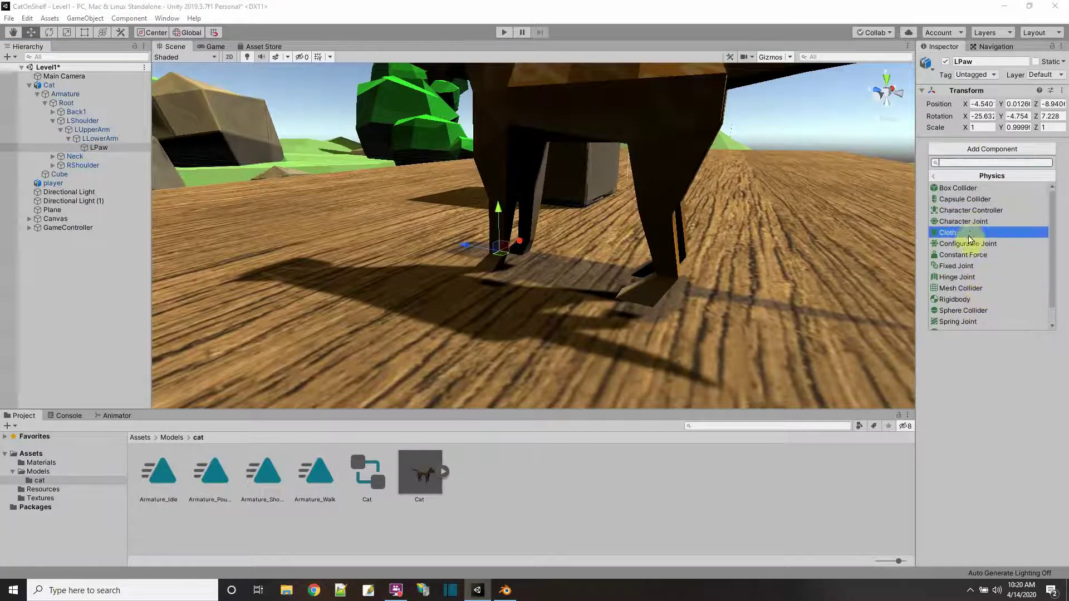
click(967, 314)
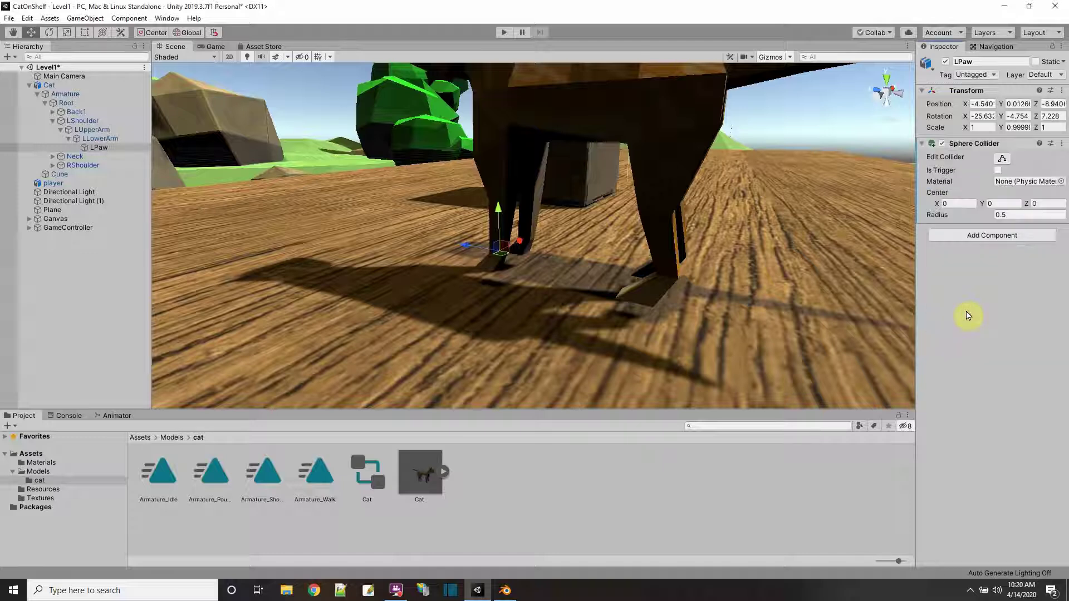
click(1003, 160)
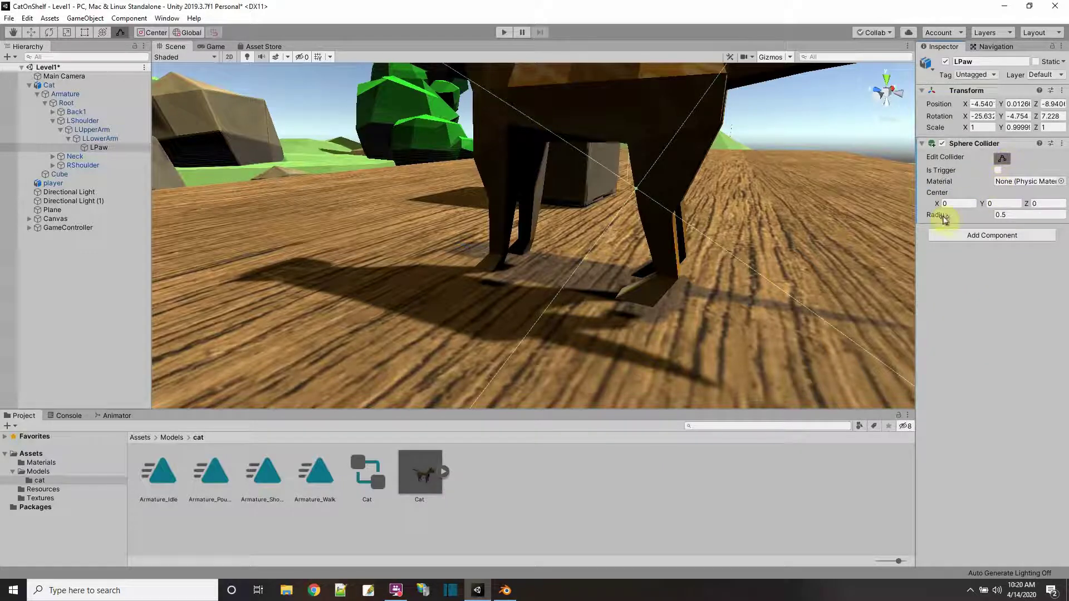
drag(933, 214, 911, 219)
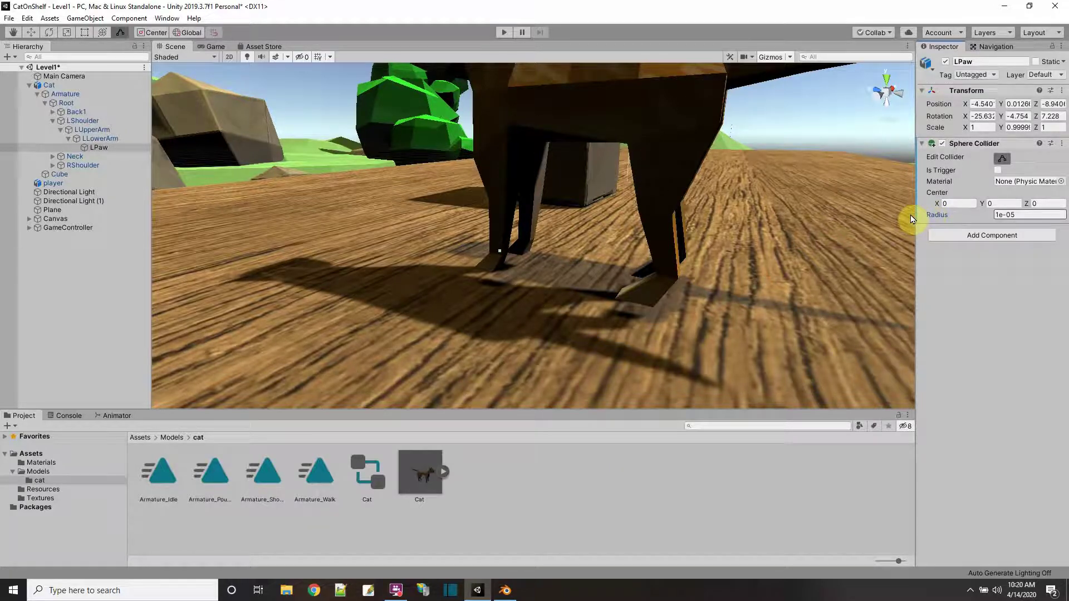
drag(912, 219, 913, 219)
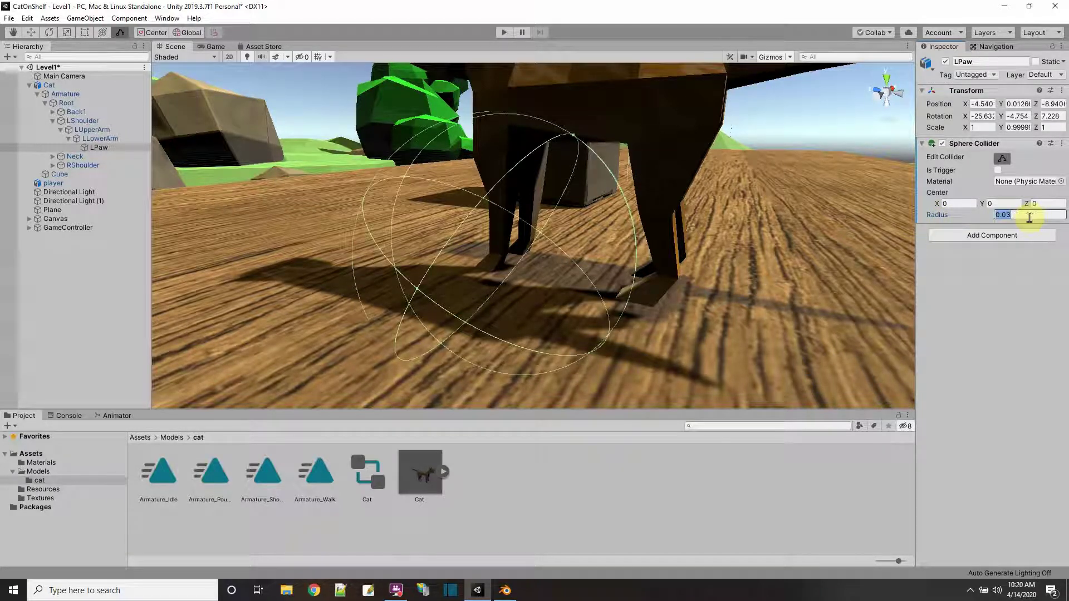
text(.01)
key(BackSpace)
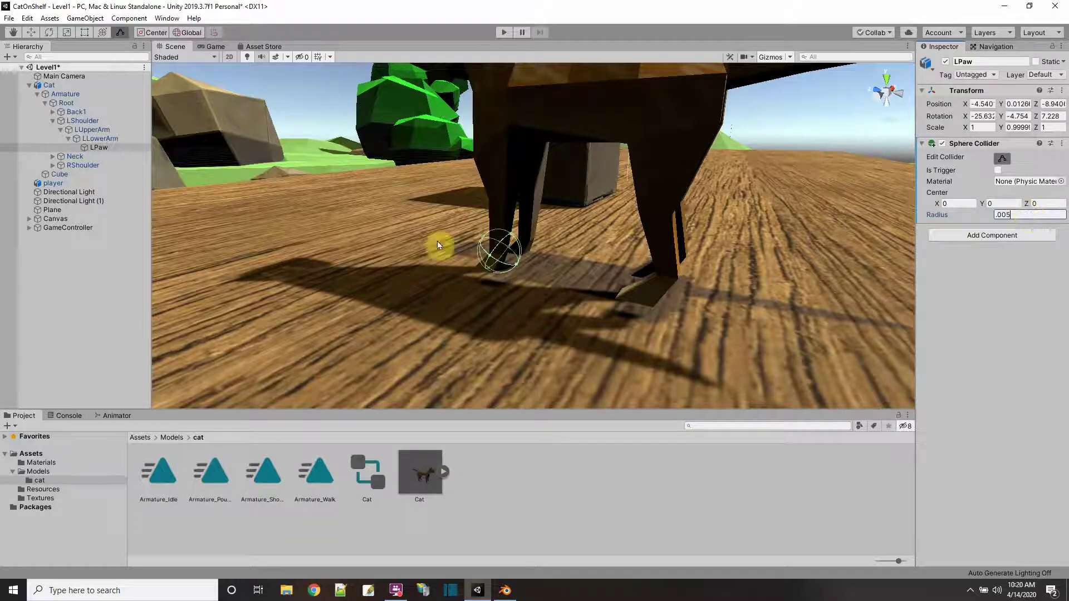
right_drag(539, 304, 508, 277)
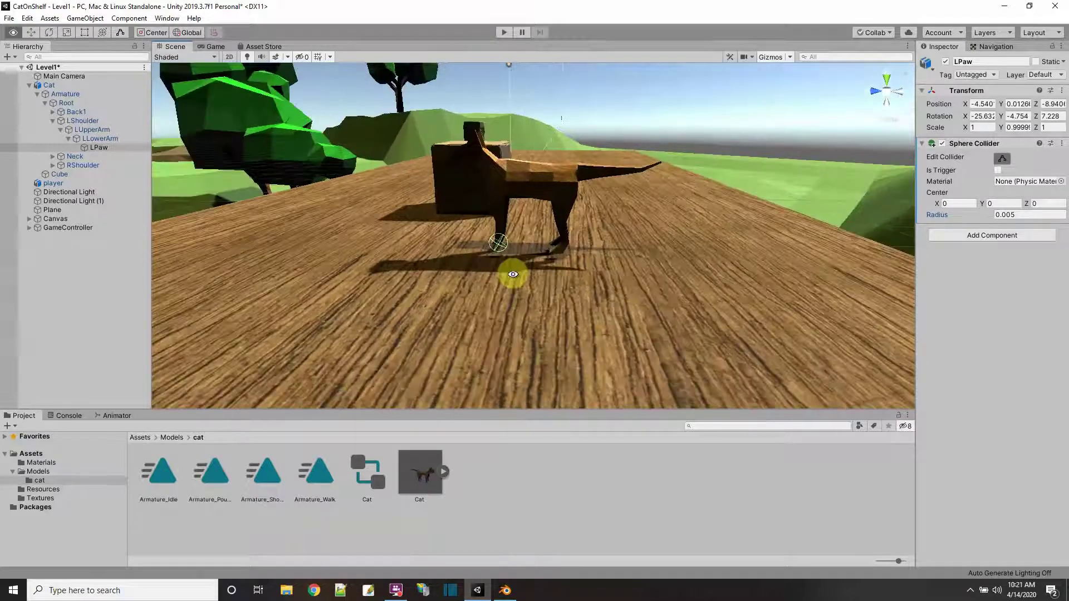
Expand RShoulder down to RPaw and add a Sphere Collider with radius 0.005
click(53, 166)
click(60, 175)
click(69, 183)
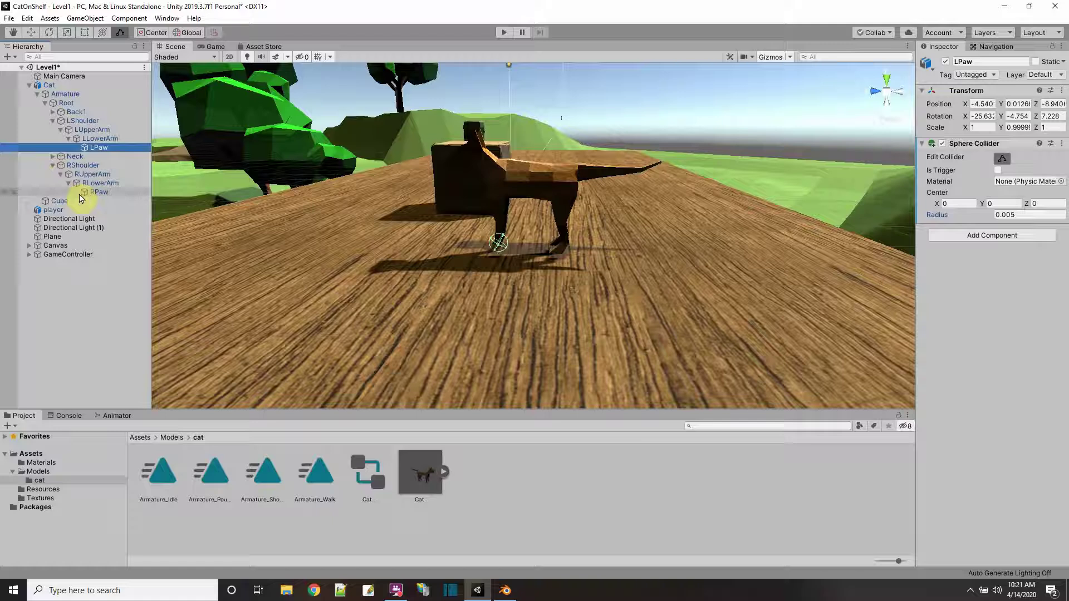
click(97, 192)
click(997, 149)
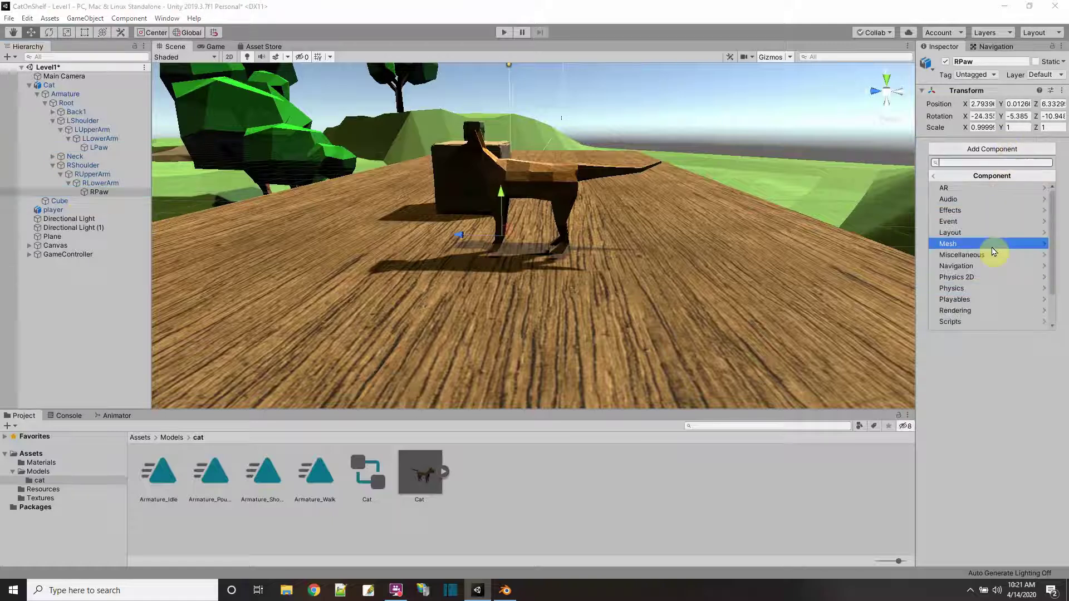
click(972, 291)
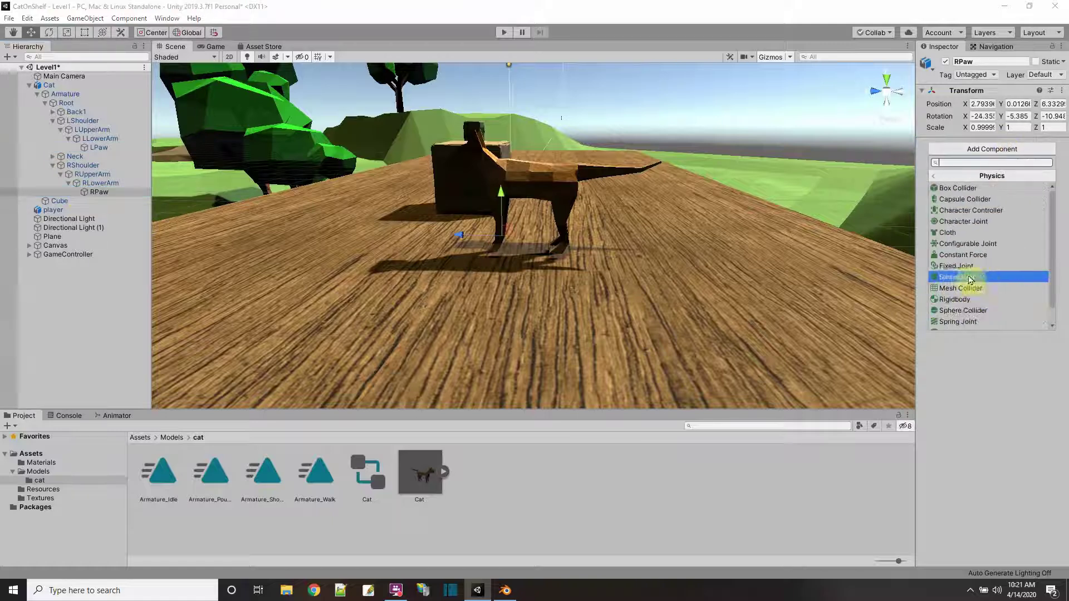
click(968, 310)
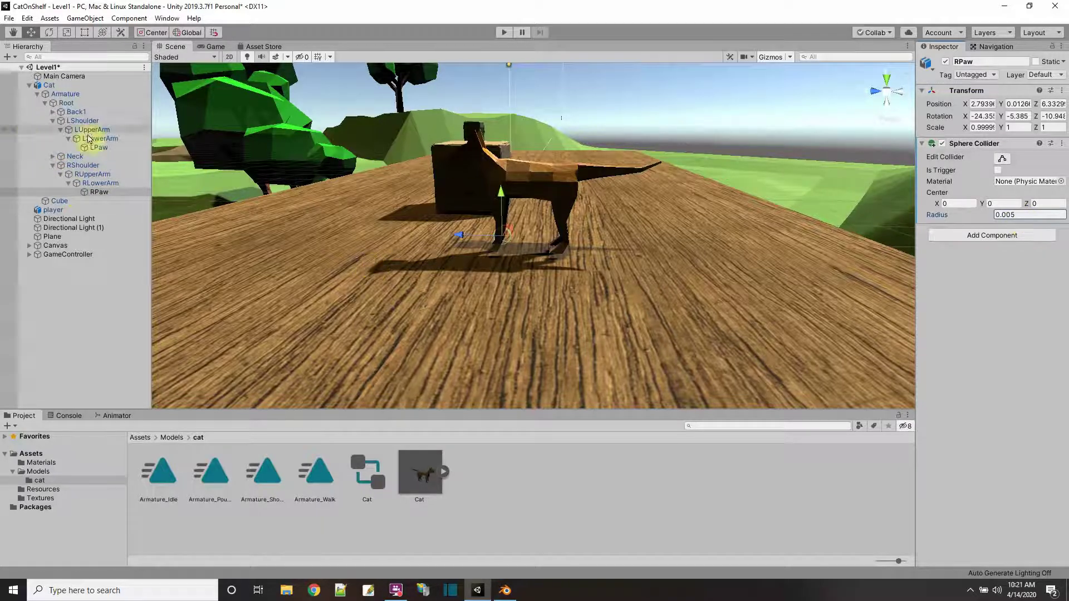
Collapse the shoulder branches, expand Back2 down to LFoot and add a Sphere Collider
click(52, 120)
click(52, 138)
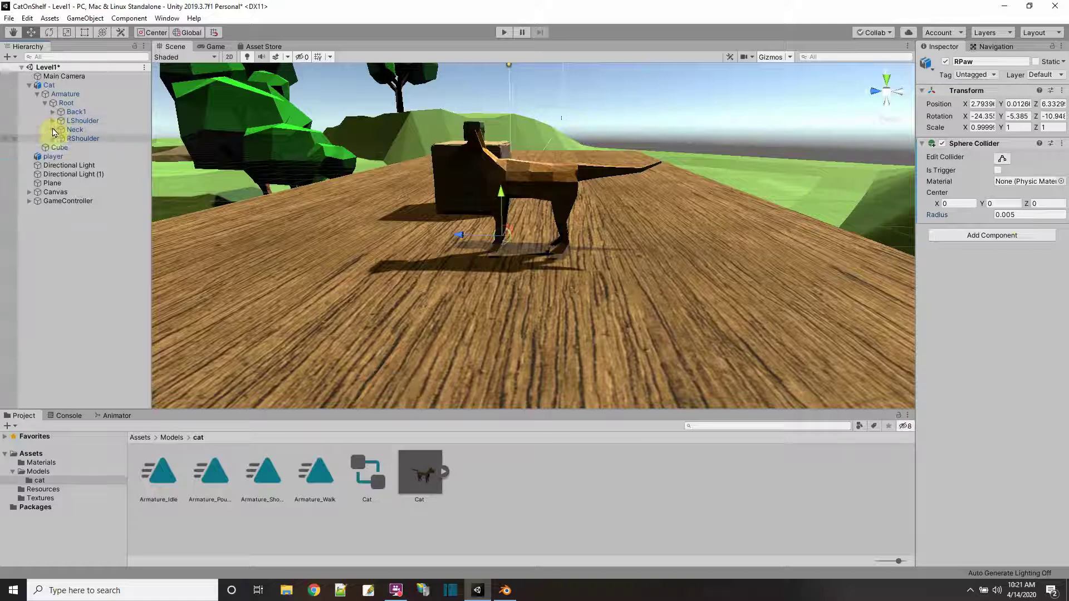
click(53, 112)
click(61, 121)
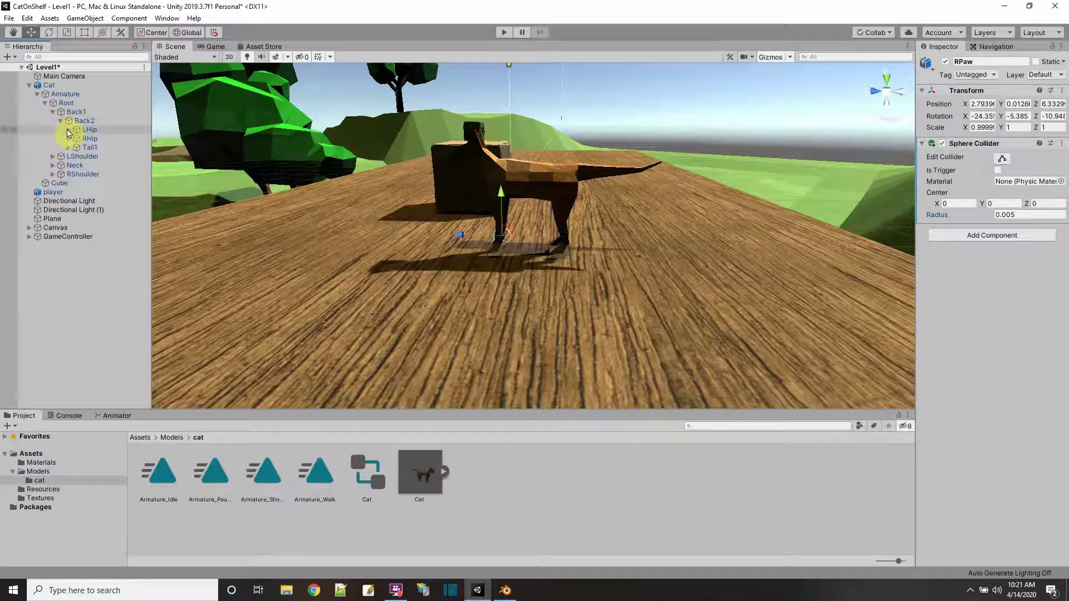
click(68, 129)
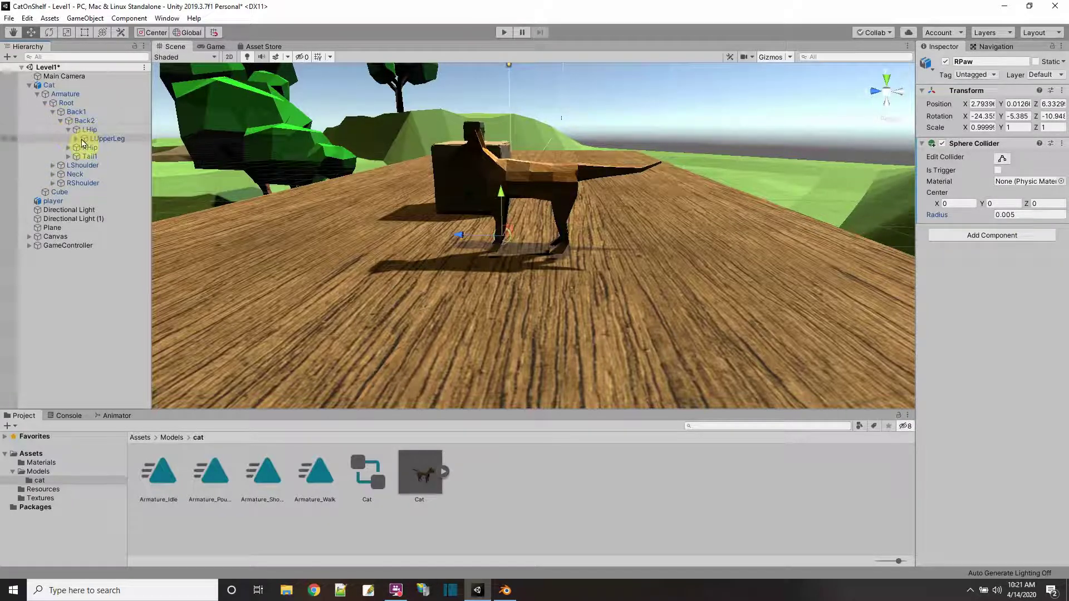
click(76, 138)
click(84, 147)
click(112, 156)
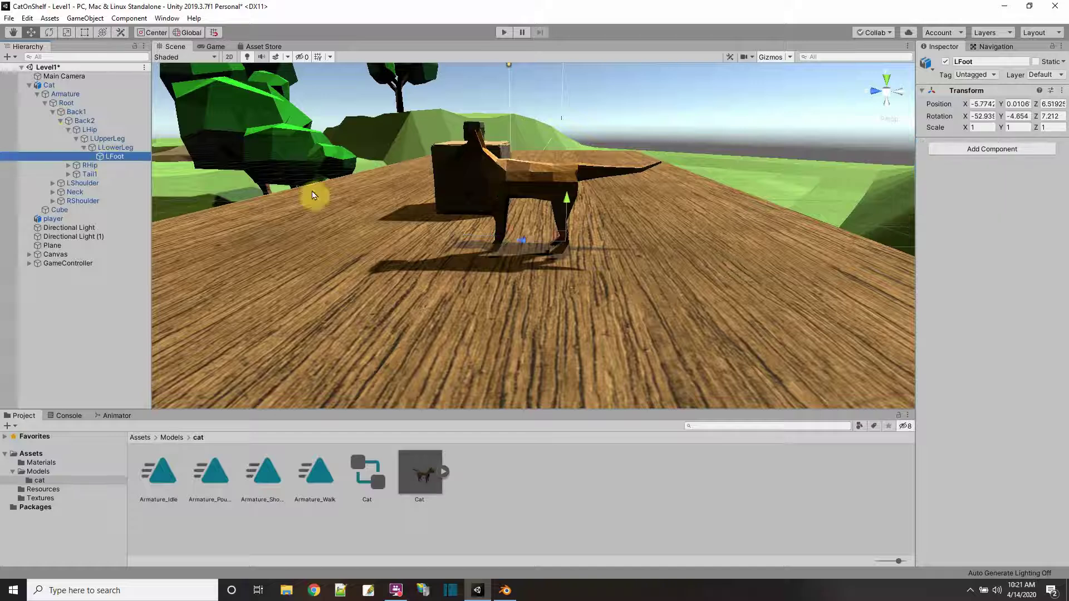
click(1001, 150)
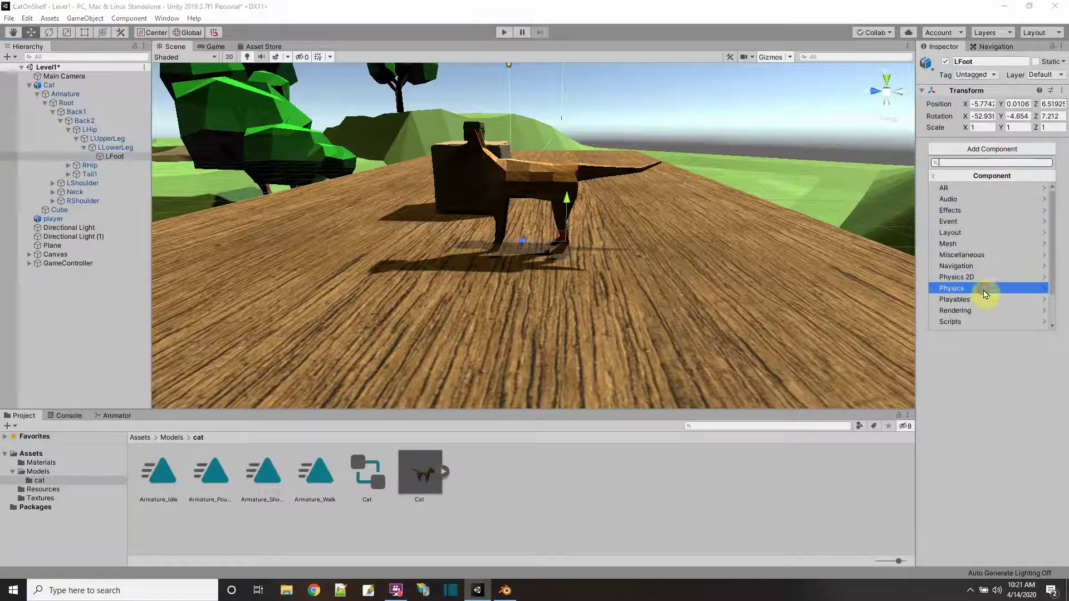
click(981, 288)
click(969, 305)
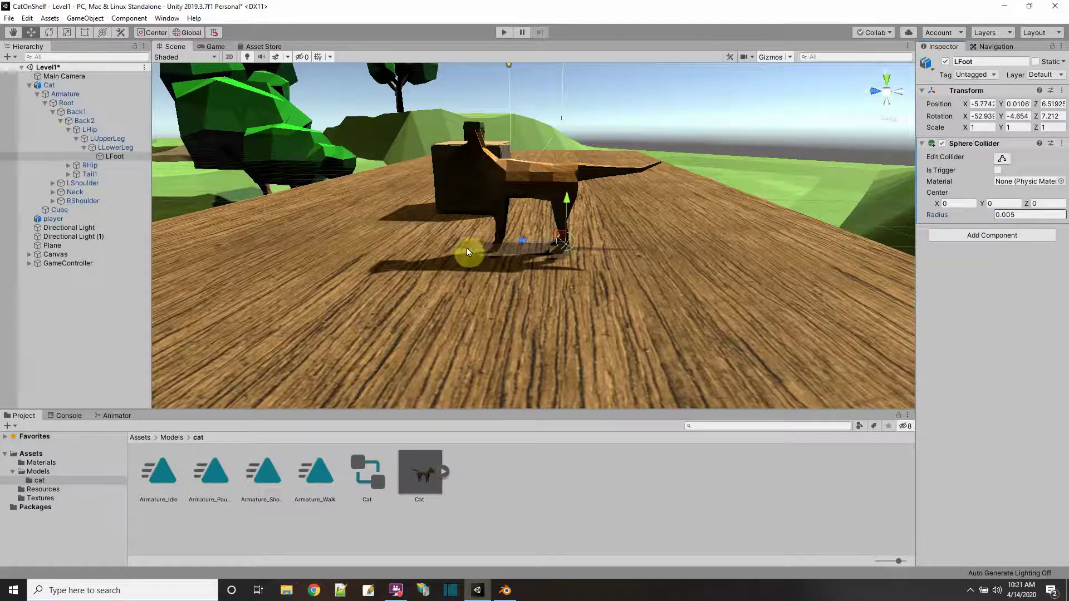
scroll(480, 251, up, 2)
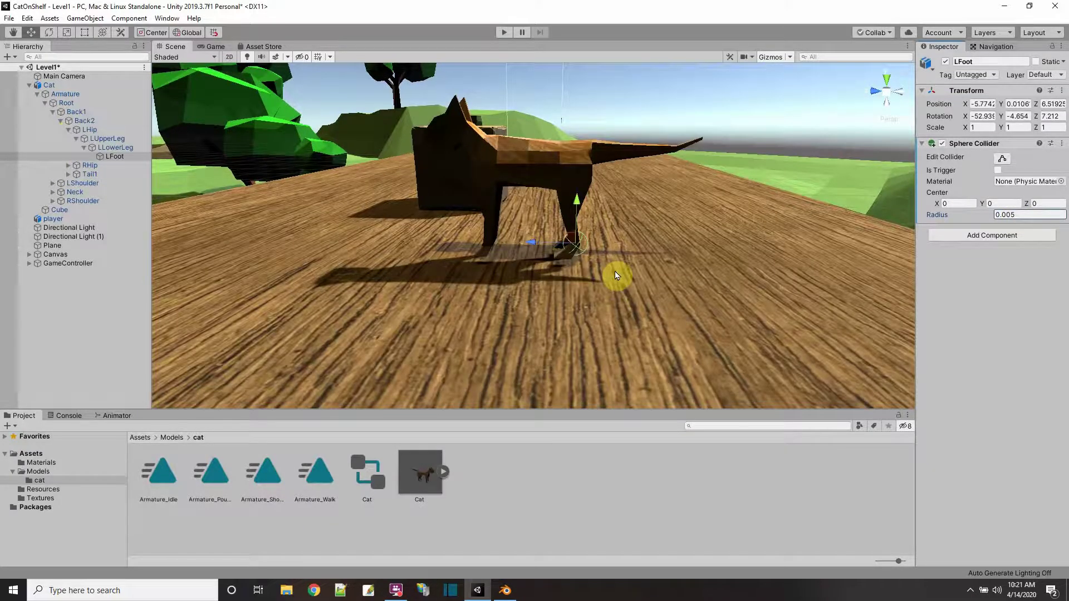
alt+drag(634, 267, 382, 239)
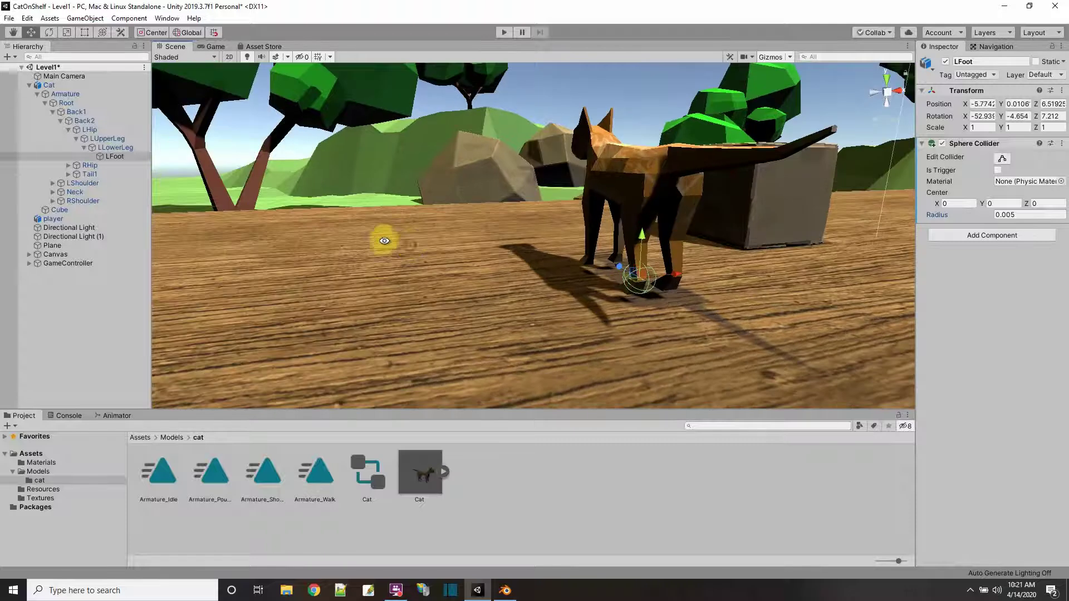
Expand RHip down to RFoot and add a Sphere Collider with radius 0.005
click(69, 165)
click(76, 174)
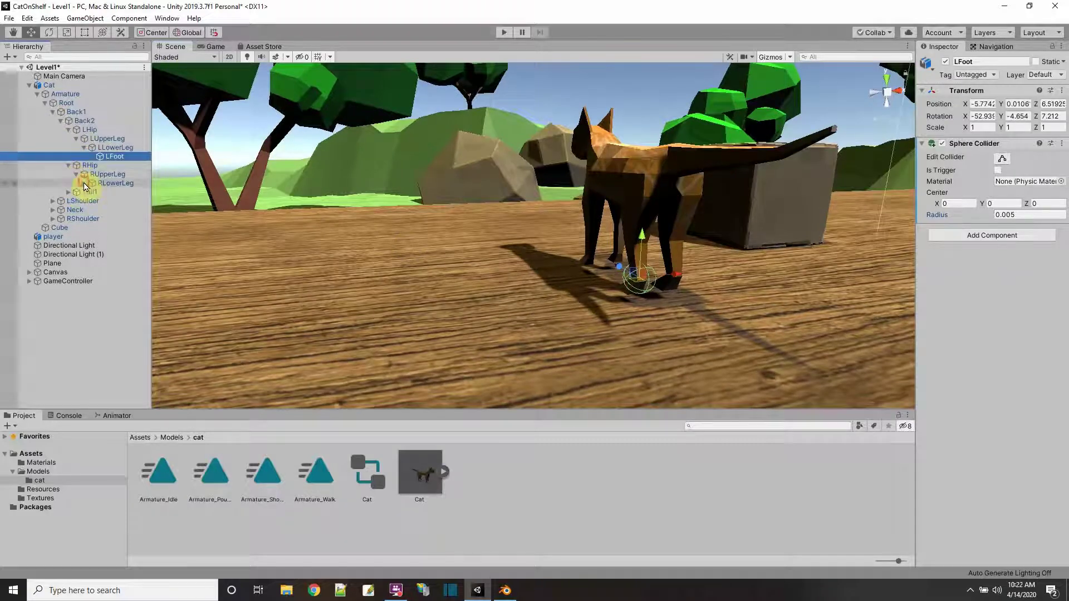
click(84, 183)
click(110, 192)
click(992, 146)
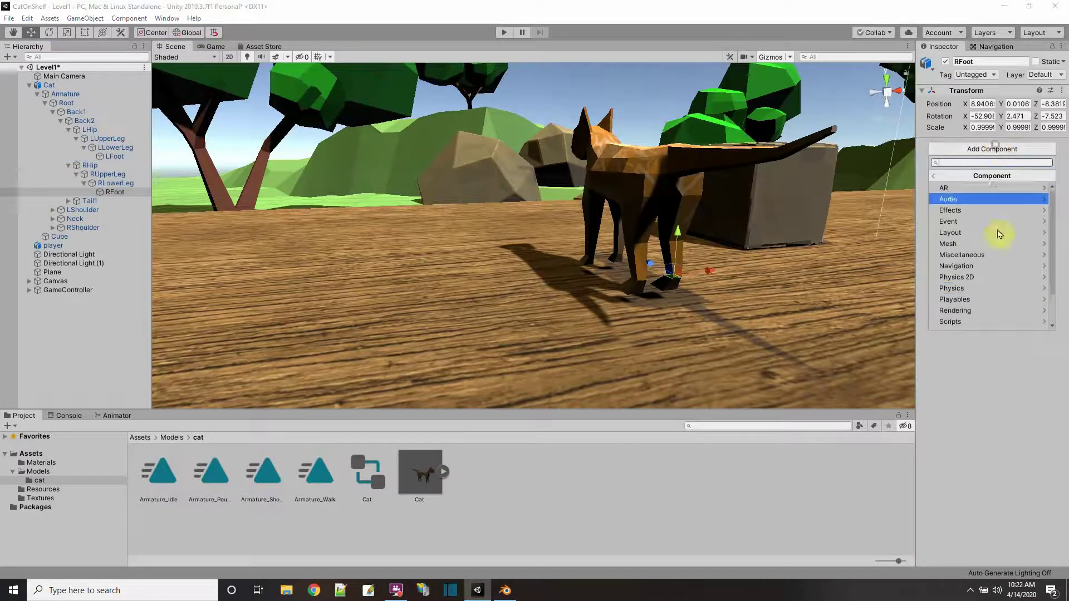
click(971, 288)
click(975, 309)
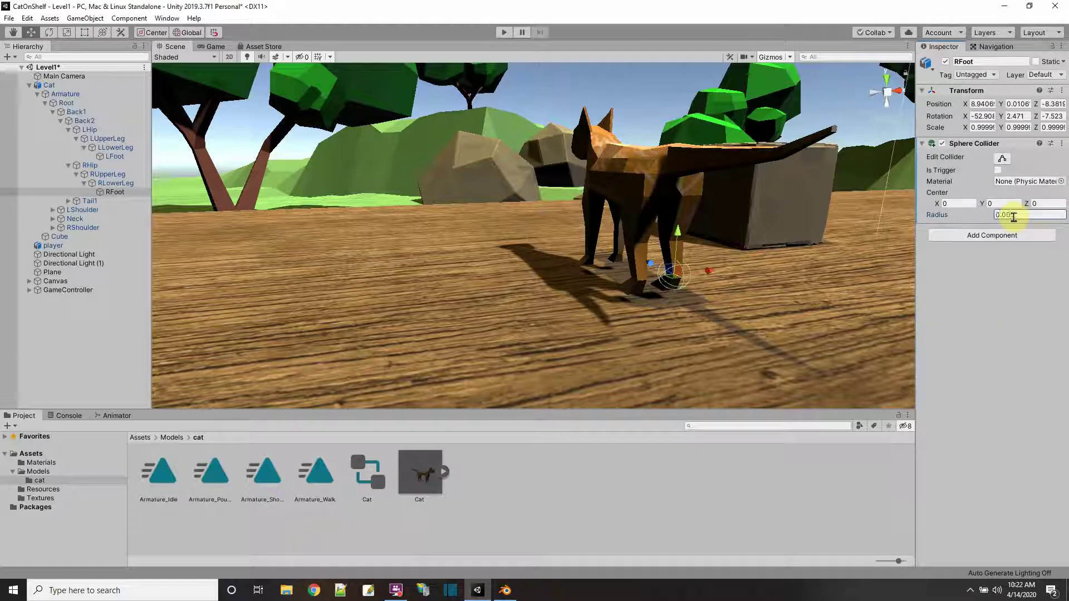
key(Return)
Add a Physics > Rigidbody component to the Cat root object
click(59, 98)
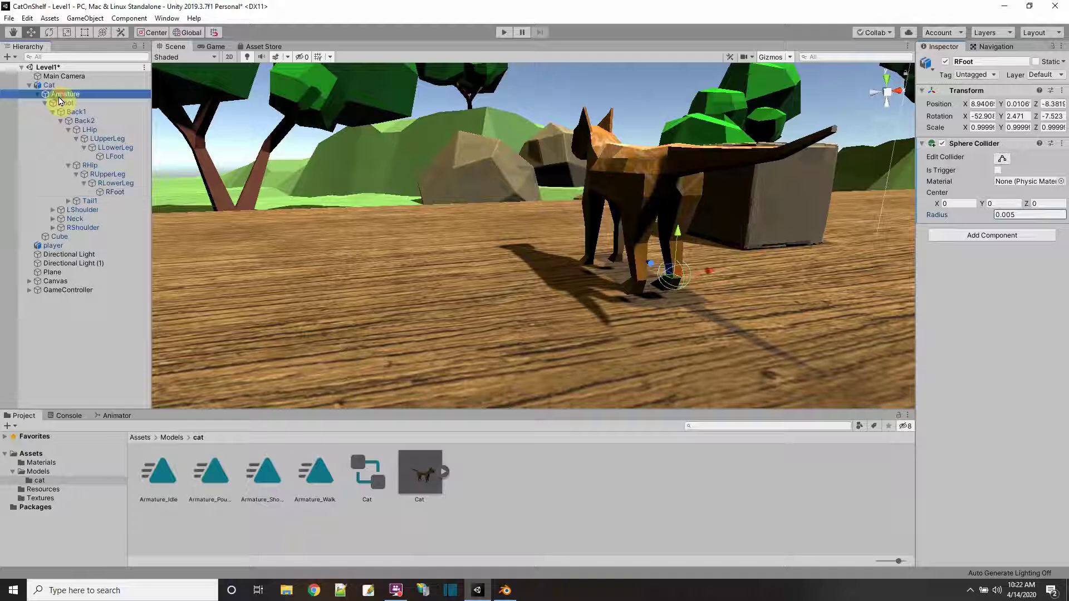
click(992, 149)
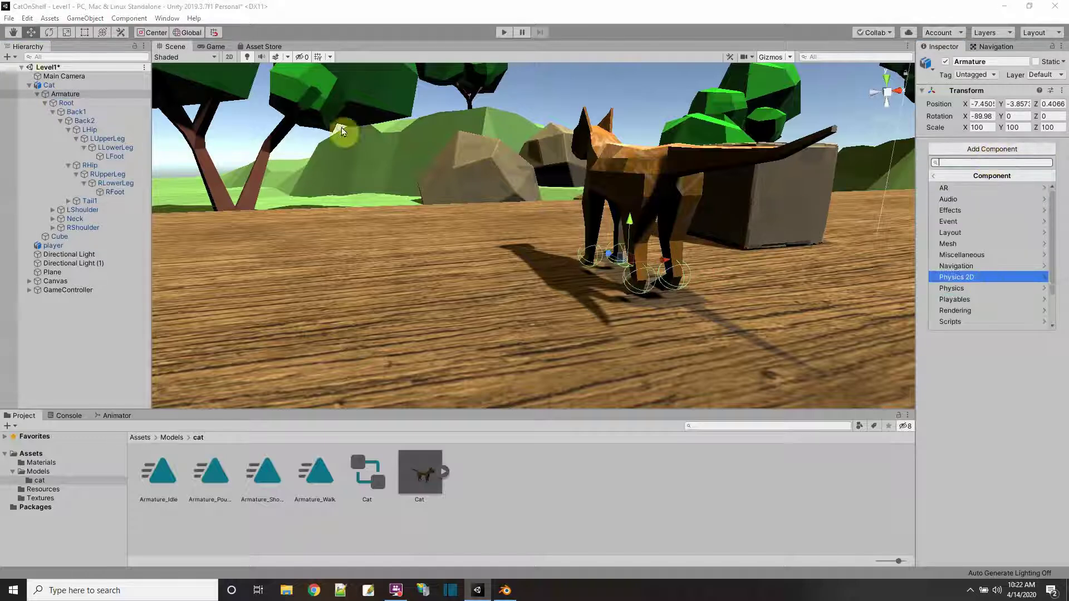
click(56, 91)
click(55, 87)
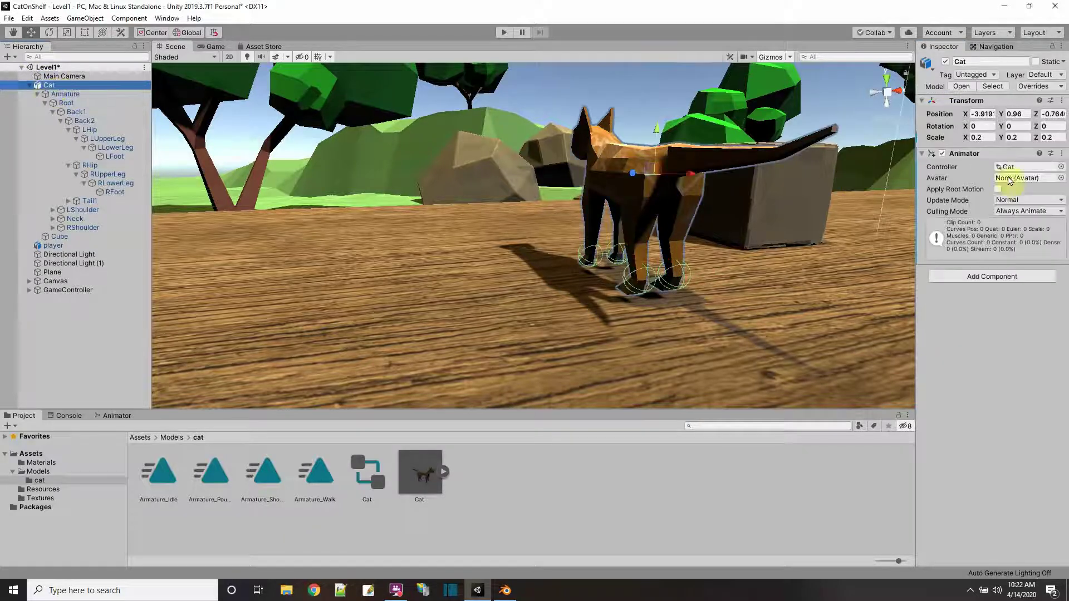
click(997, 278)
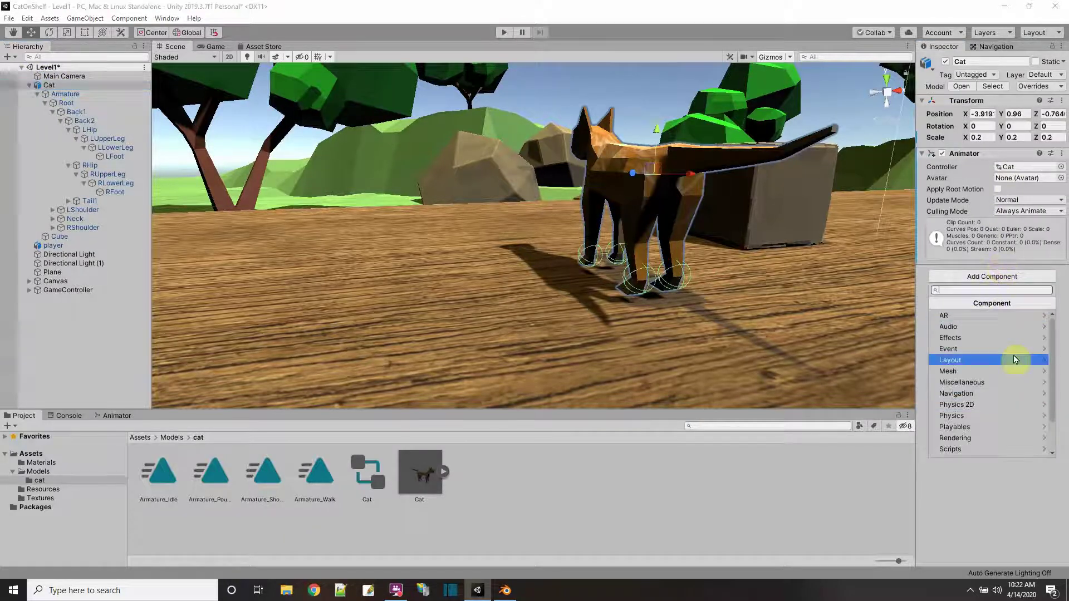
click(981, 419)
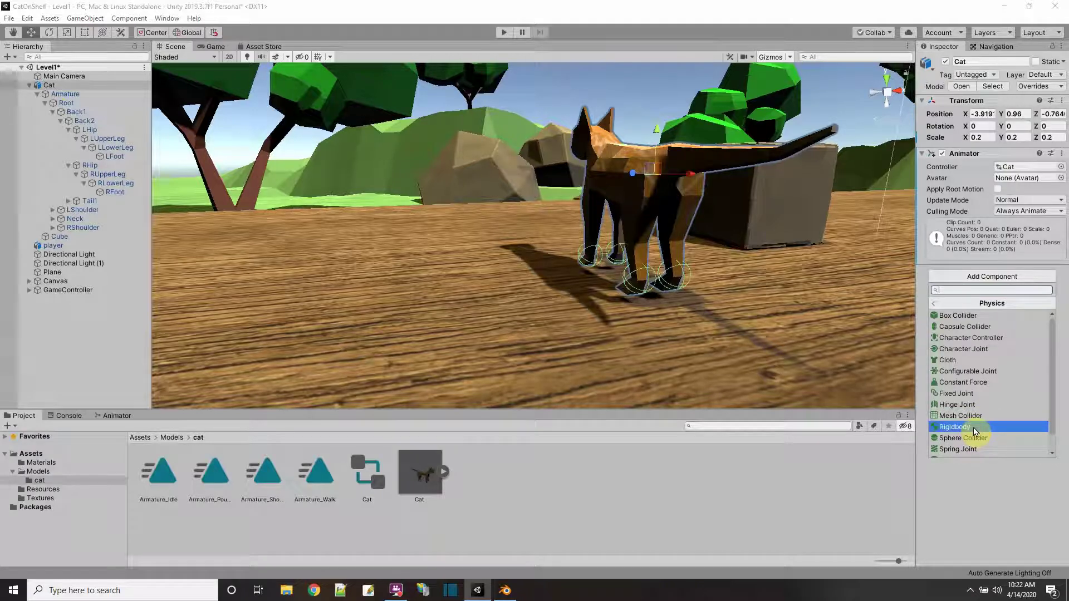
click(975, 428)
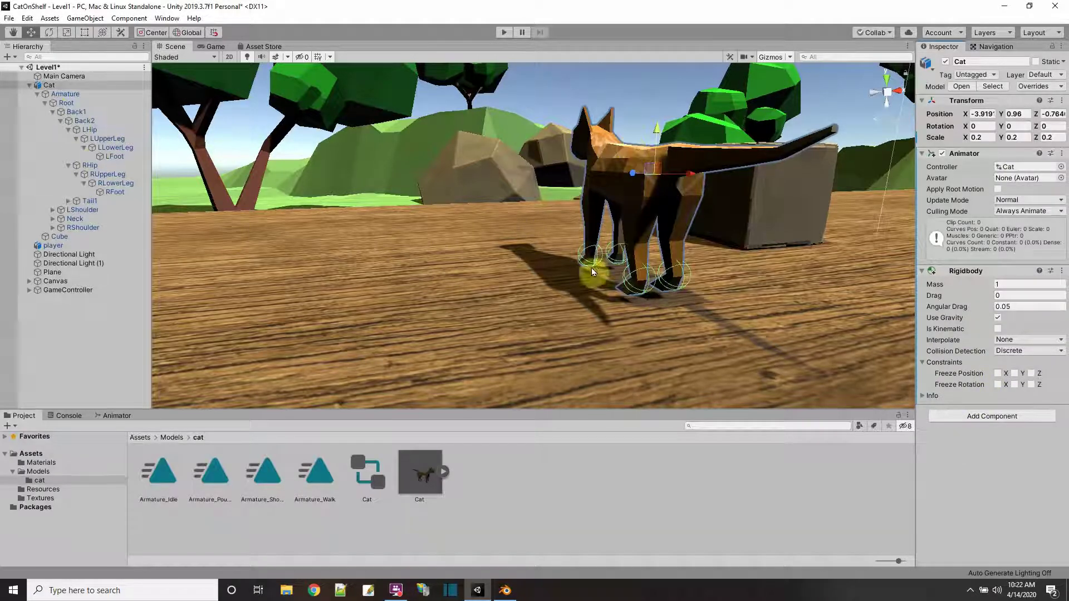
Lift the cat well above the ground along the Y axis
drag(658, 129, 658, 70)
scroll(590, 160, down, 3)
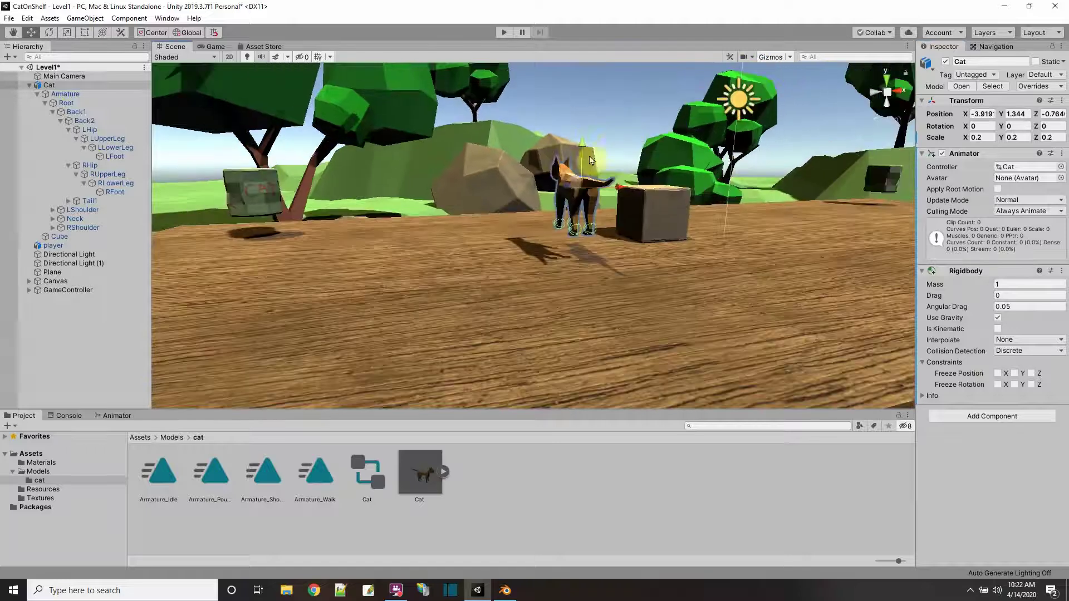
drag(582, 146, 569, 99)
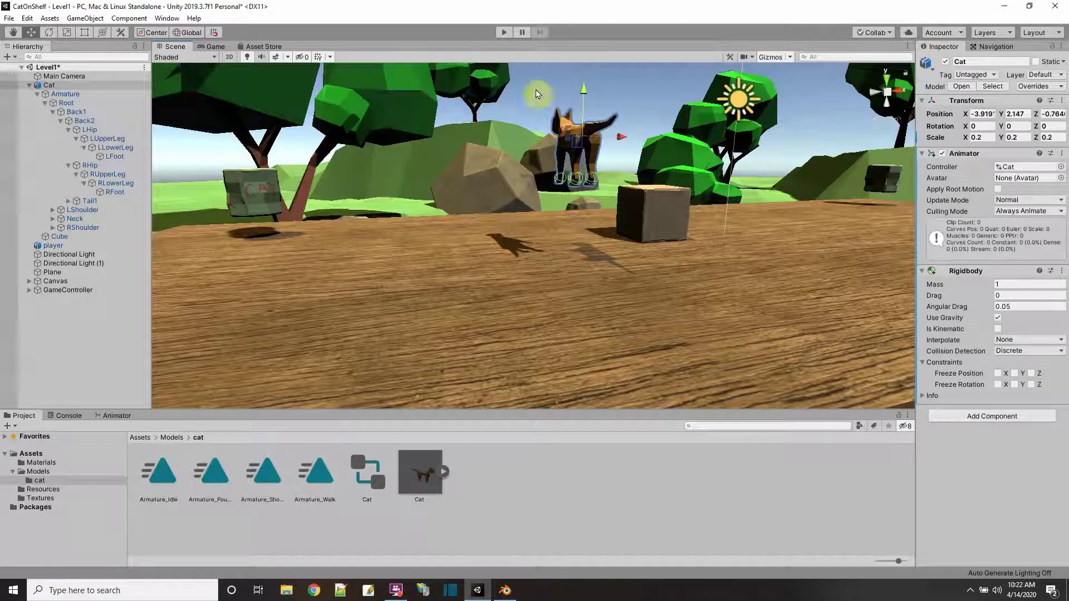
Enter Play mode and tick the walk parameter in the Animator so the cat walks
click(513, 33)
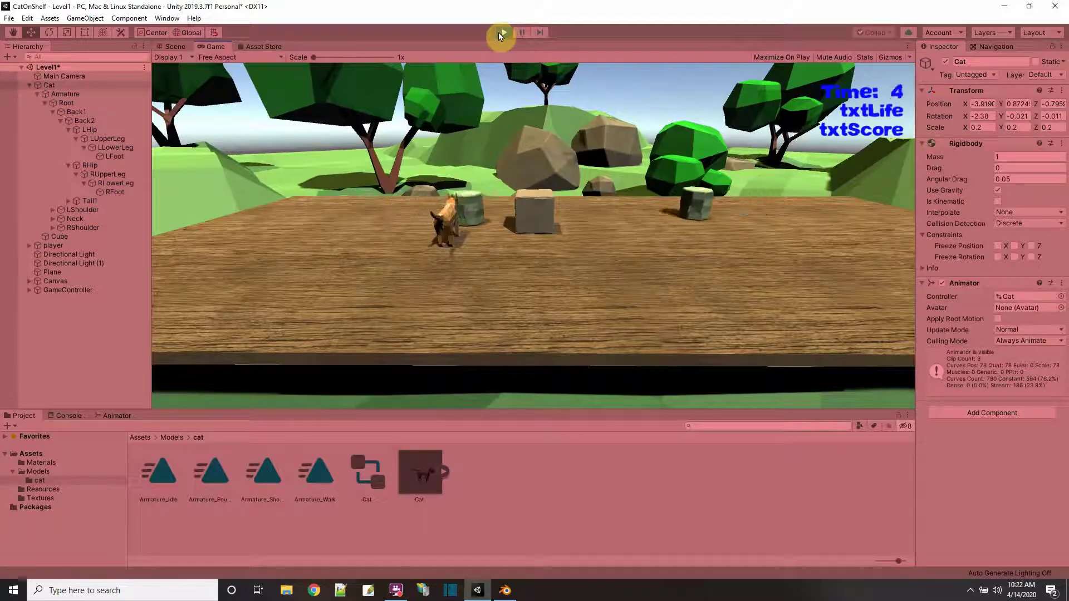
click(113, 417)
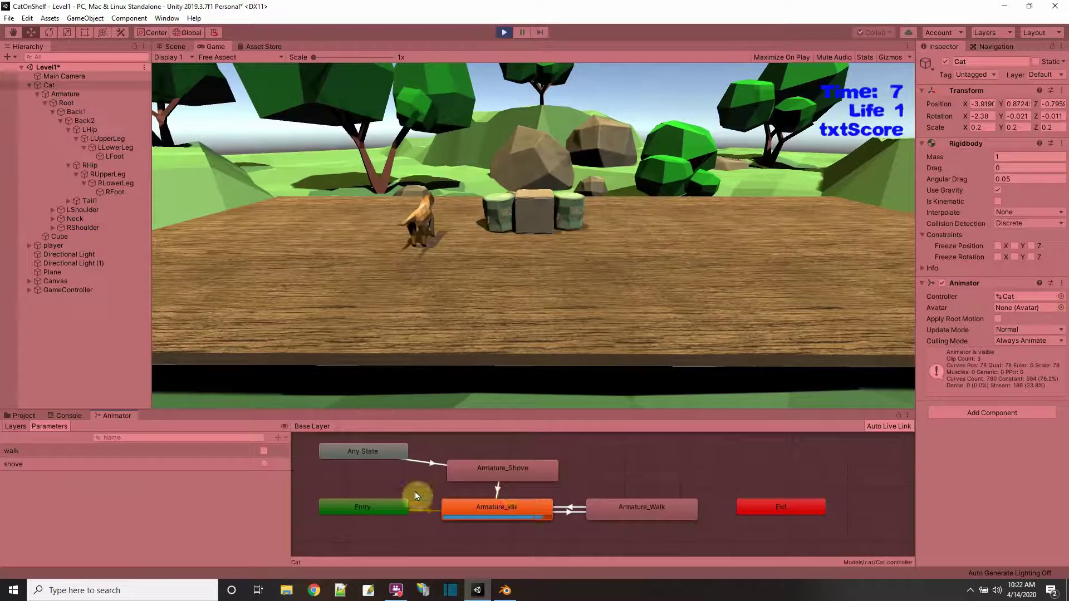
click(264, 452)
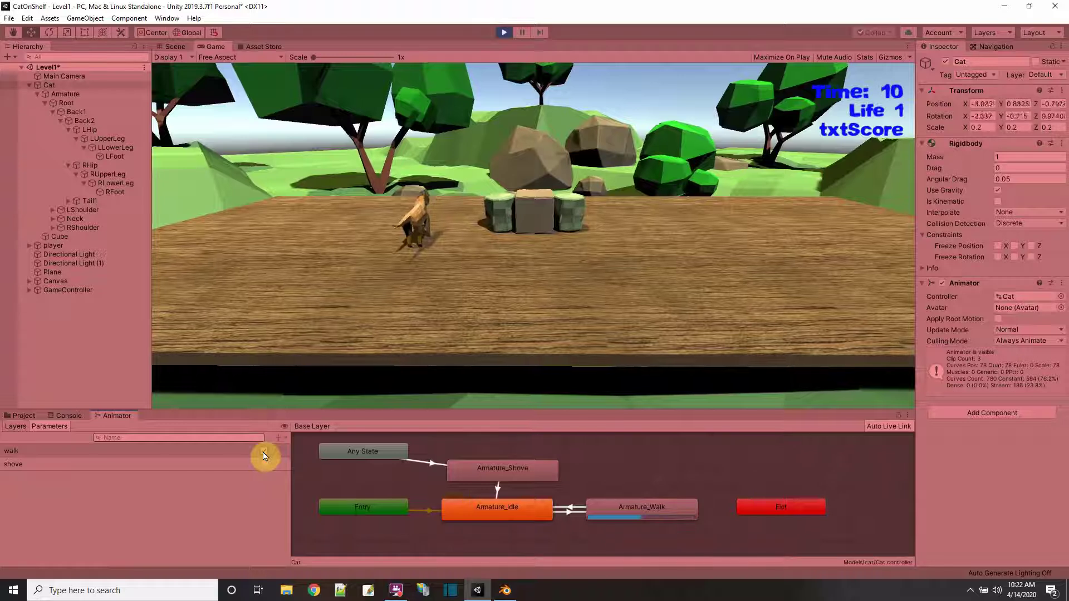
Fire the shove trigger, then stop Play mode
click(406, 251)
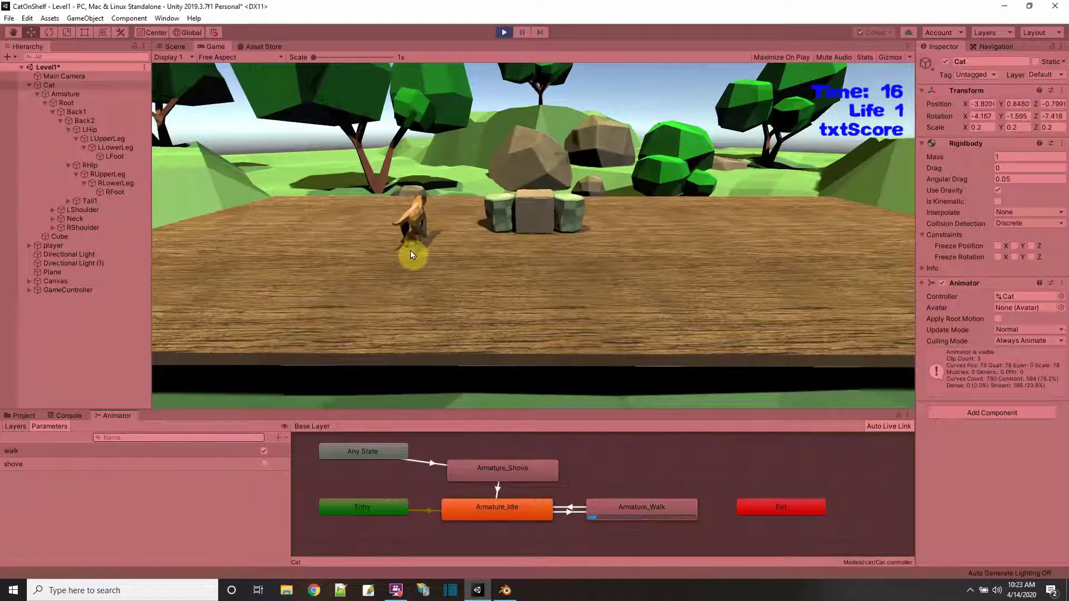
click(264, 465)
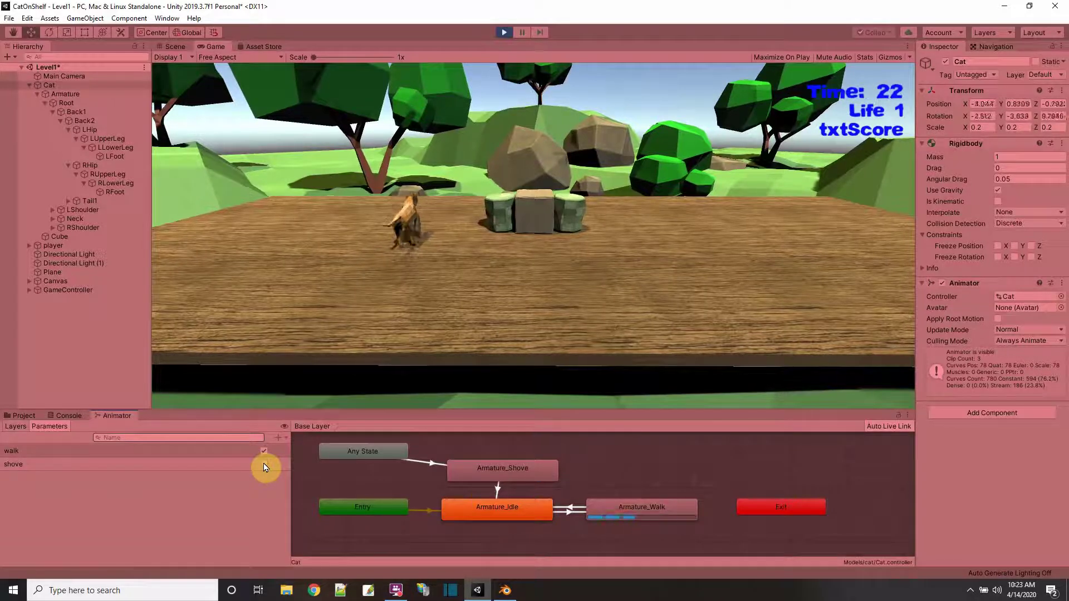
click(504, 31)
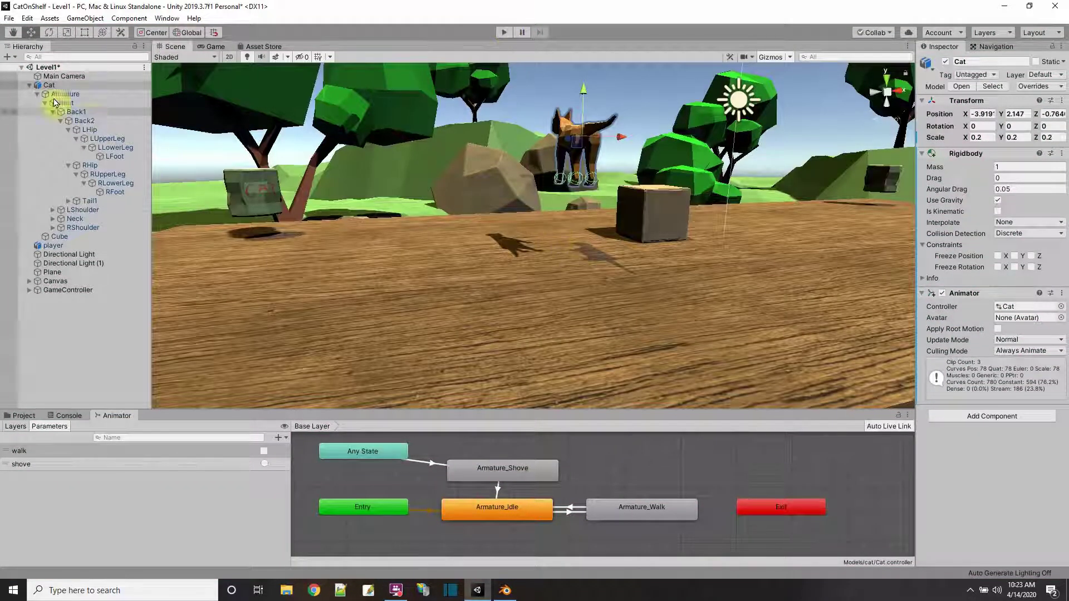
Collapse the Cat entry in the Hierarchy and show the Assets/Models/cat folder in the Project panel
click(29, 85)
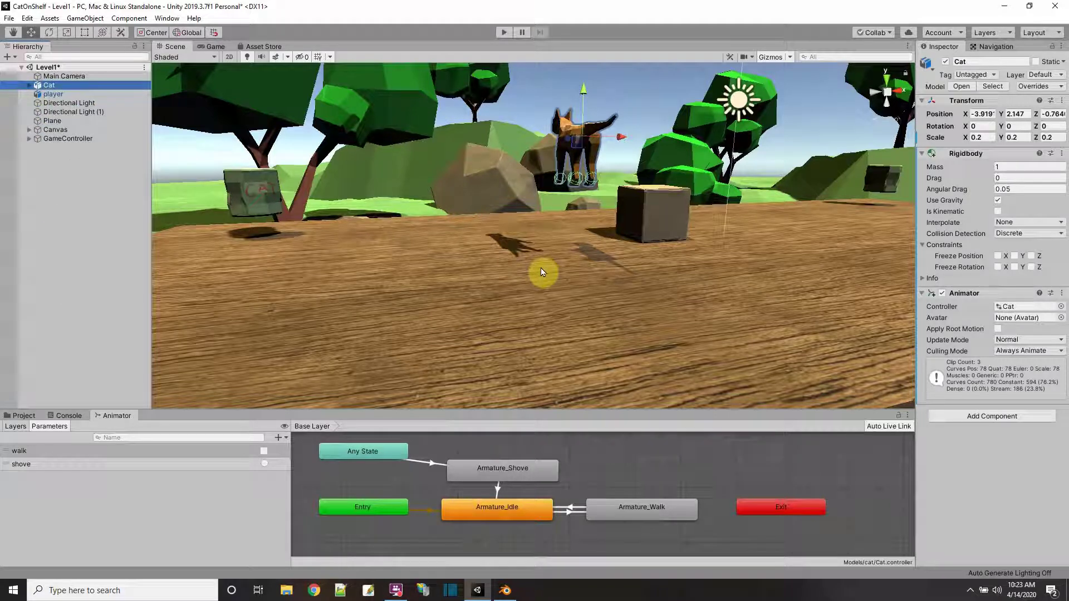
click(25, 416)
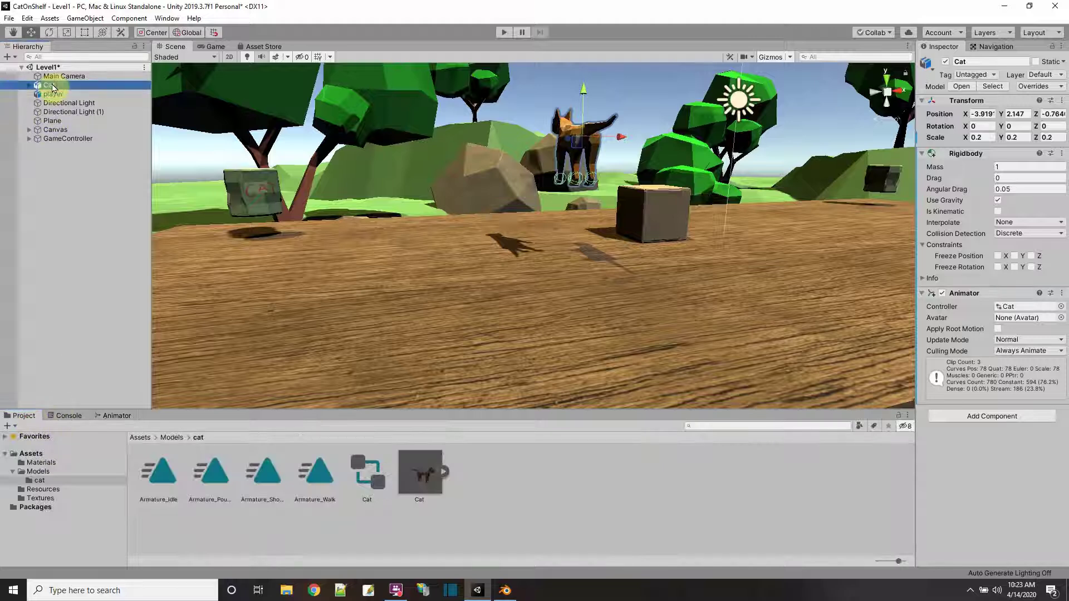